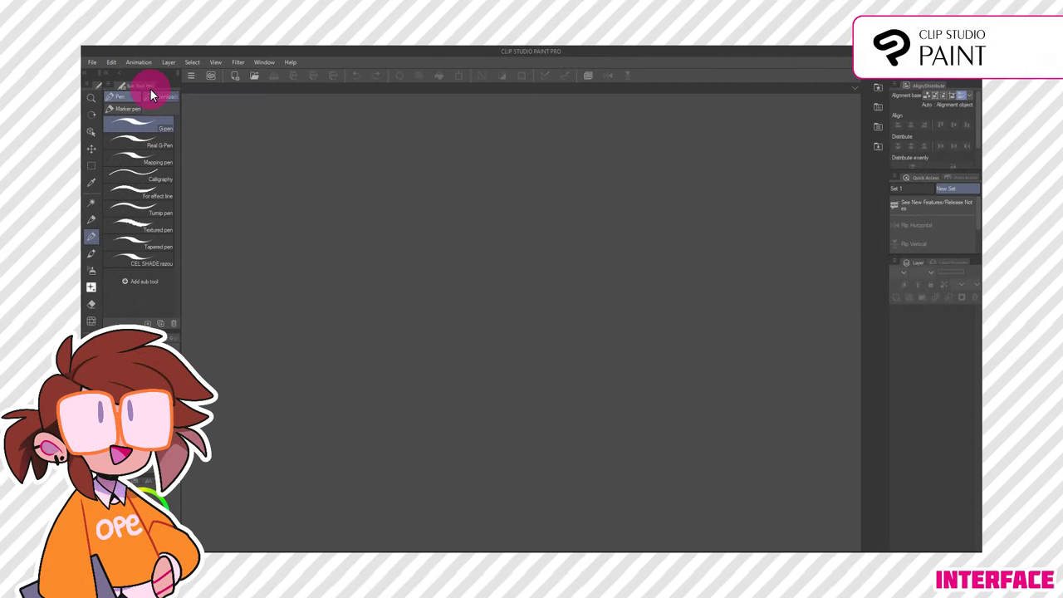
# Collapse and restore the palette docks on both sides, and float a palette over the canvas area before docking it again
pyautogui.click(118, 73)
pyautogui.click(104, 71)
pyautogui.click(870, 76)
pyautogui.click(870, 75)
pyautogui.moveTo(912, 259); pyautogui.dragTo(556, 140)
pyautogui.moveTo(673, 322); pyautogui.dragTo(906, 263)
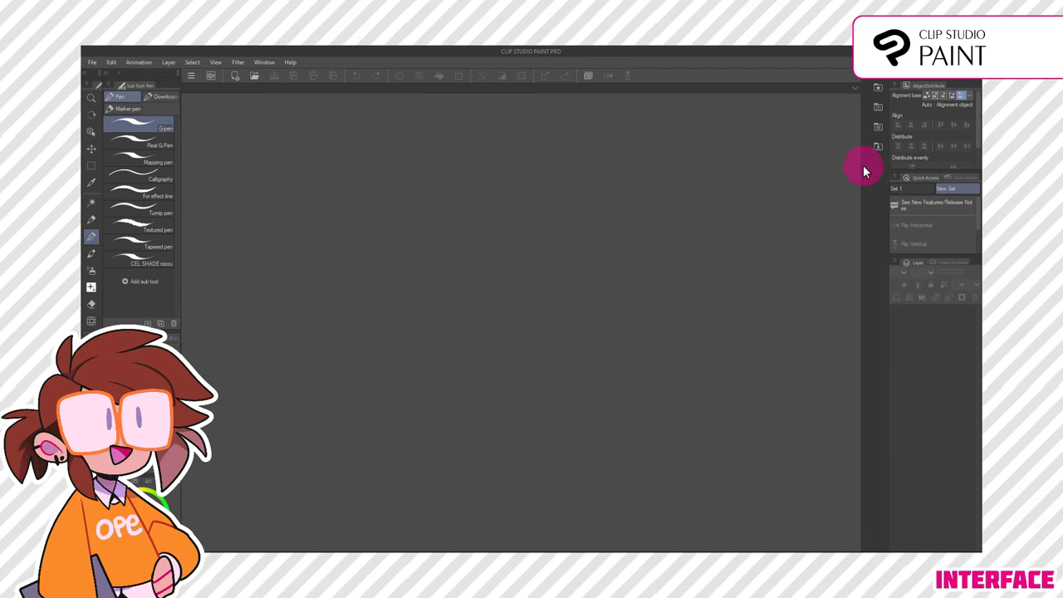
# Look at the Material and Auto Action palettes, and return to the Quick Access palette
pyautogui.click(878, 147)
pyautogui.click(878, 149)
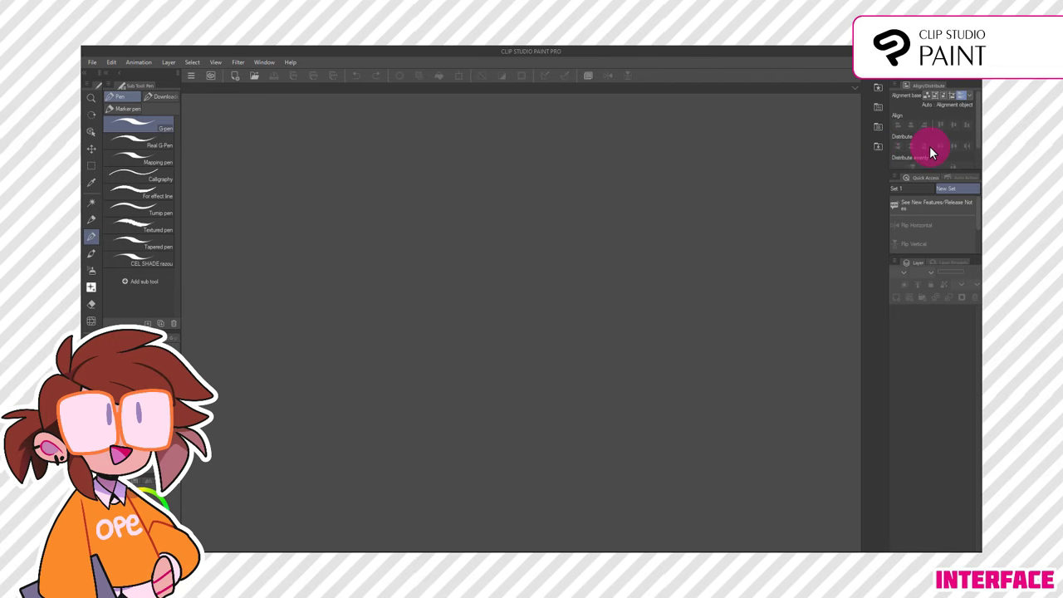
pyautogui.click(953, 177)
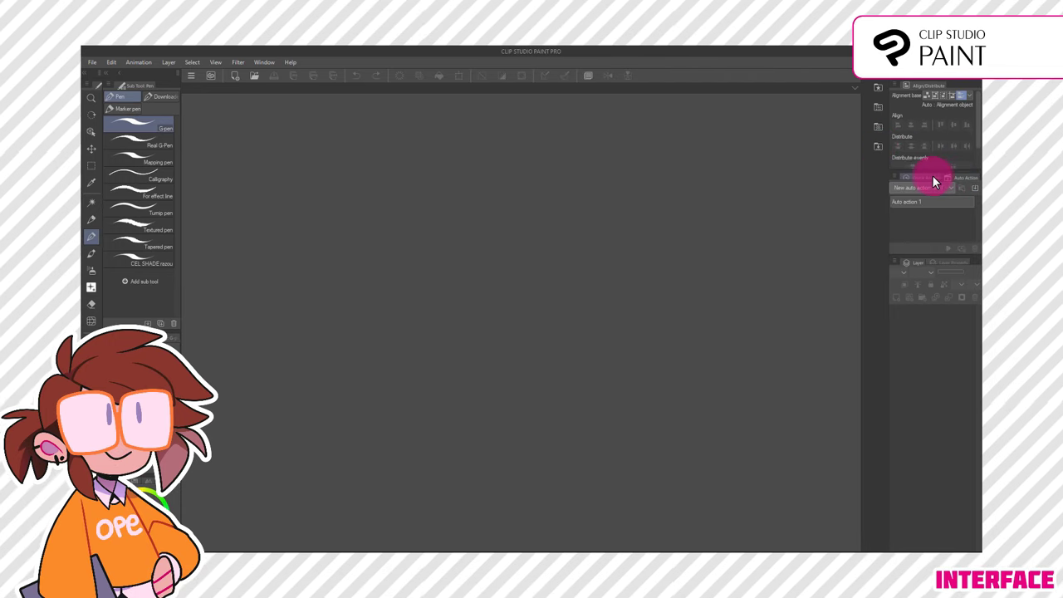
pyautogui.click(931, 176)
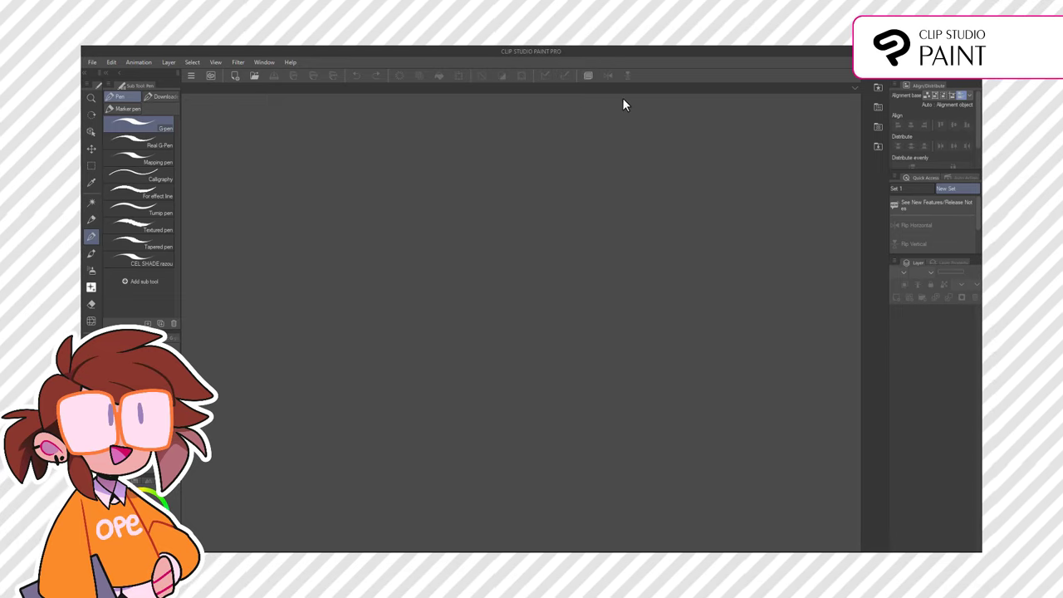
# Start a new Illustration project with the Custom preset and name the file Default
pyautogui.hotkey('ctrl', 'n')
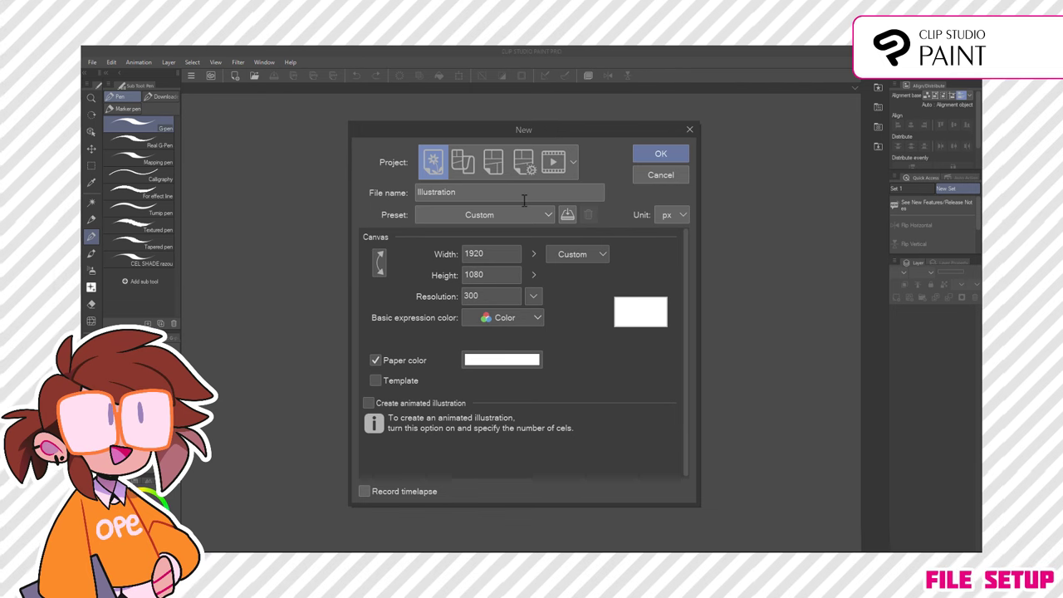
pyautogui.click(523, 162)
pyautogui.click(433, 162)
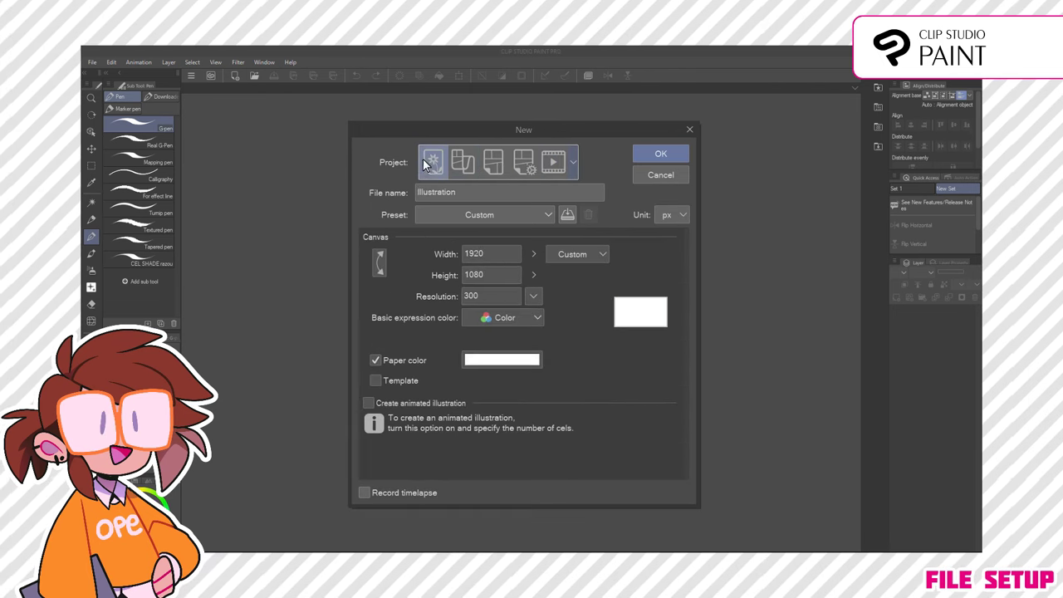
pyautogui.click(477, 213)
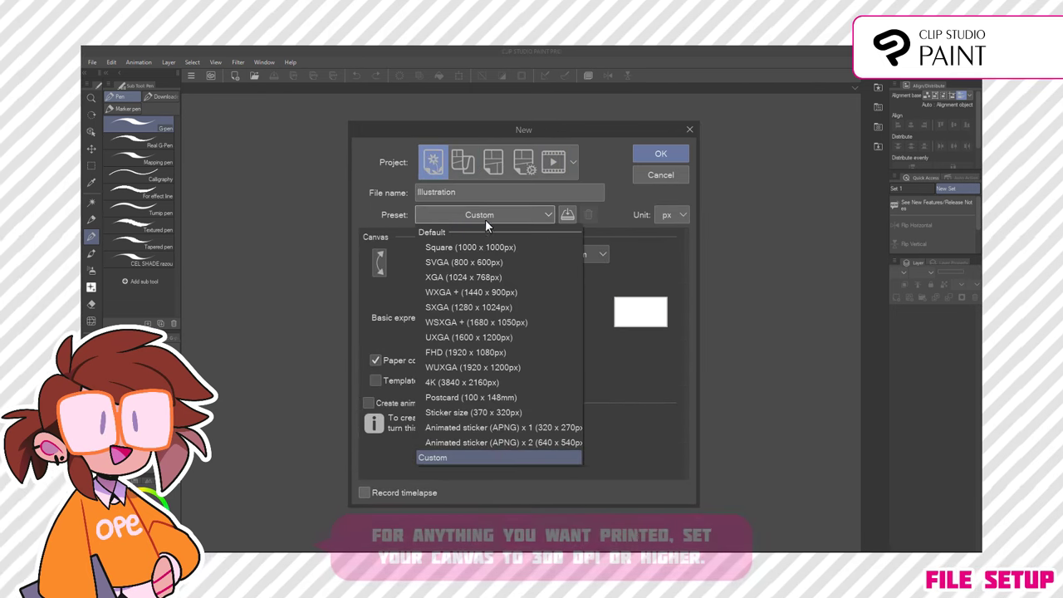
pyautogui.click(485, 215)
pyautogui.write('Default')
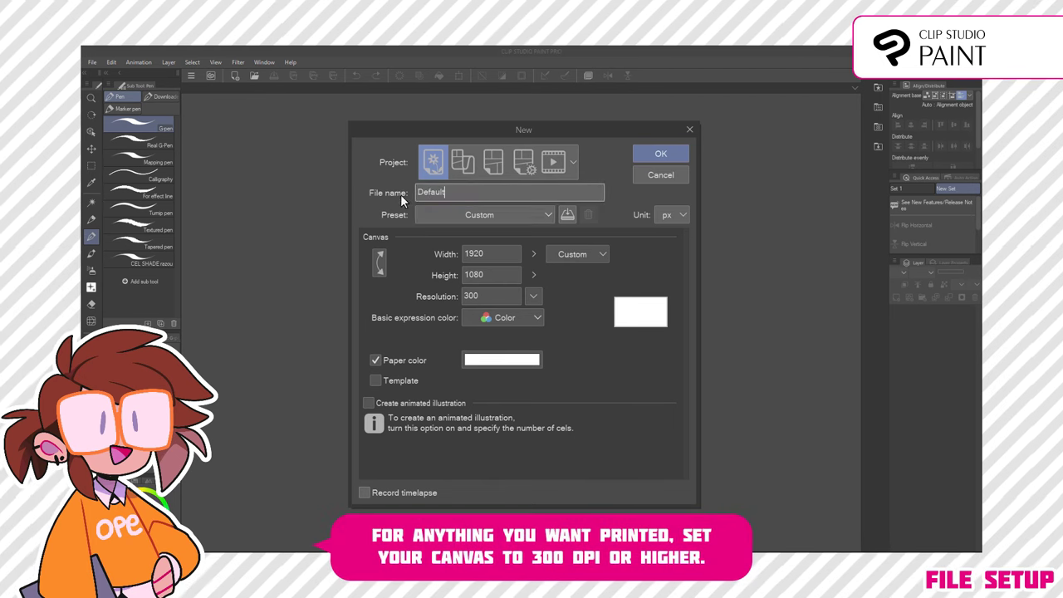
# Set the canvas width and height to 4000 px each and create the file
pyautogui.doubleClick(480, 254)
pyautogui.write('4000')
pyautogui.doubleClick(490, 274)
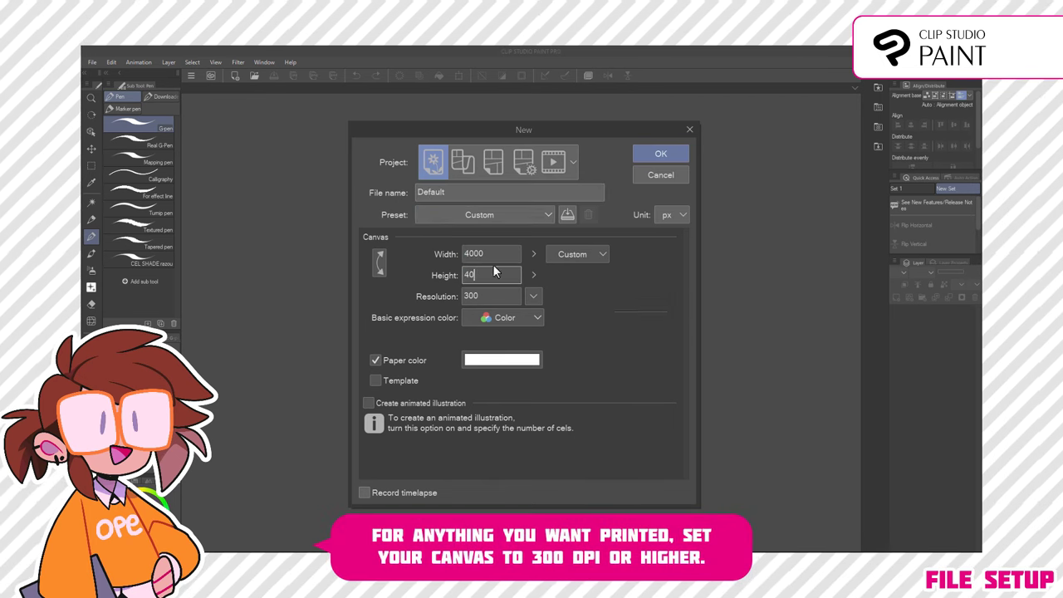
pyautogui.write('4000')
pyautogui.click(660, 154)
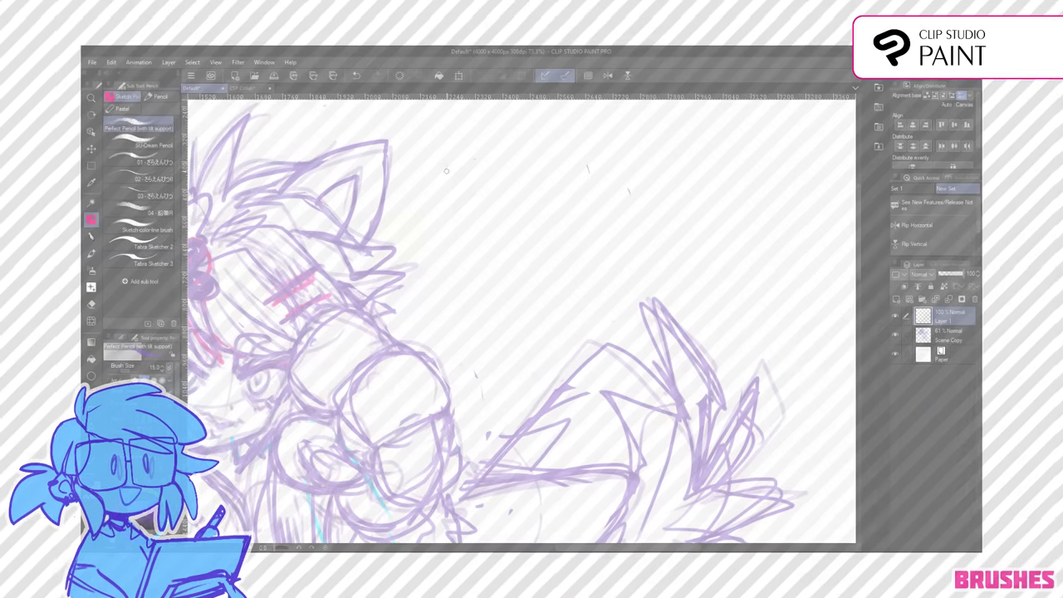
# Scribble test strokes in the empty area beside the character's head with the Perfect Pencil brush
pyautogui.moveTo(448, 189)
pyautogui.mouseDown()
pyautogui.moveTo(484, 159)
pyautogui.moveTo(521, 182)
pyautogui.mouseUp()
pyautogui.moveTo(425, 170)
pyautogui.mouseDown()
pyautogui.moveTo(460, 196)
pyautogui.moveTo(499, 190)
pyautogui.moveTo(548, 166)
pyautogui.mouseUp()
pyautogui.moveTo(434, 238)
pyautogui.mouseDown()
pyautogui.moveTo(459, 265)
pyautogui.moveTo(525, 230)
pyautogui.moveTo(555, 249)
pyautogui.moveTo(559, 204)
pyautogui.moveTo(537, 254)
pyautogui.moveTo(572, 224)
pyautogui.mouseUp()
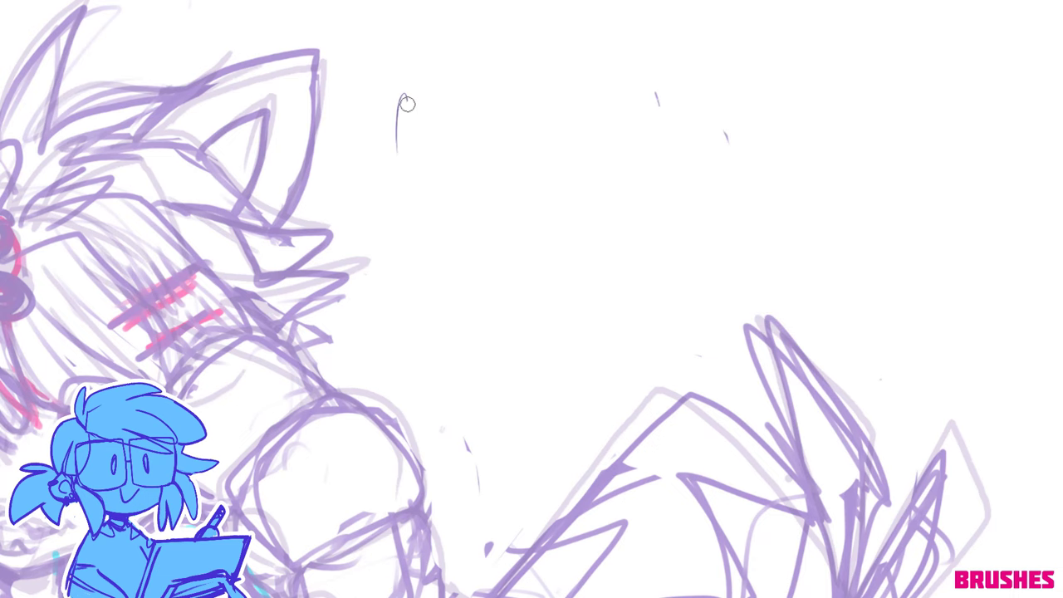
# Draw a pressure-varying zigzag test stroke with the G-pen beside the sketch, and add three more sample strokes below it
pyautogui.moveTo(404, 99)
pyautogui.mouseDown()
pyautogui.moveTo(464, 132)
pyautogui.moveTo(566, 85)
pyautogui.mouseUp()
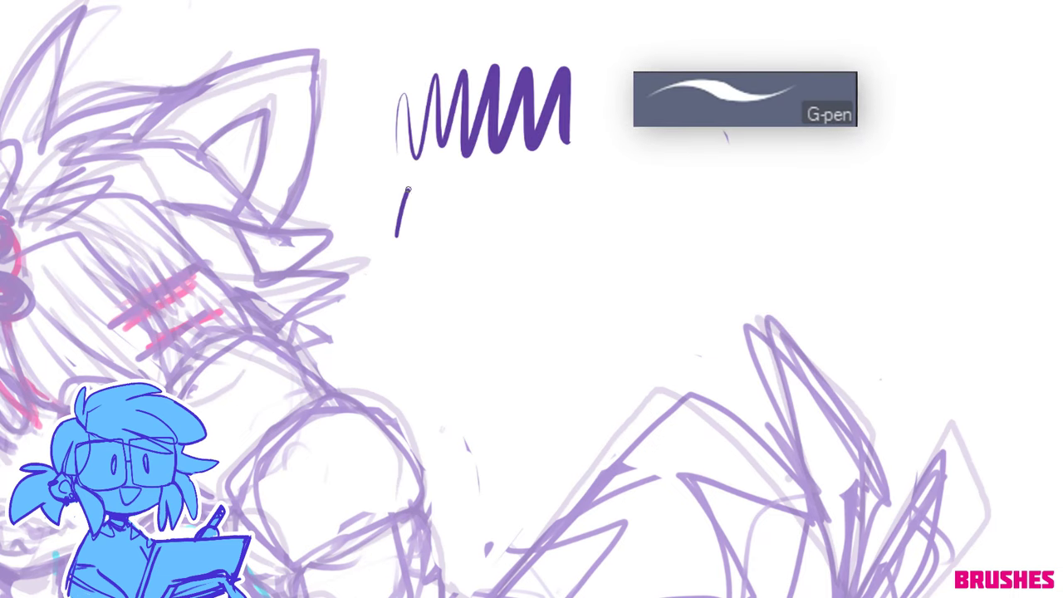
pyautogui.moveTo(407, 189); pyautogui.dragTo(613, 176)
pyautogui.moveTo(416, 286)
pyautogui.mouseDown()
pyautogui.moveTo(453, 265)
pyautogui.moveTo(579, 267)
pyautogui.mouseUp()
pyautogui.moveTo(438, 374)
pyautogui.mouseDown()
pyautogui.moveTo(471, 344)
pyautogui.moveTo(531, 342)
pyautogui.moveTo(605, 316)
pyautogui.mouseUp()
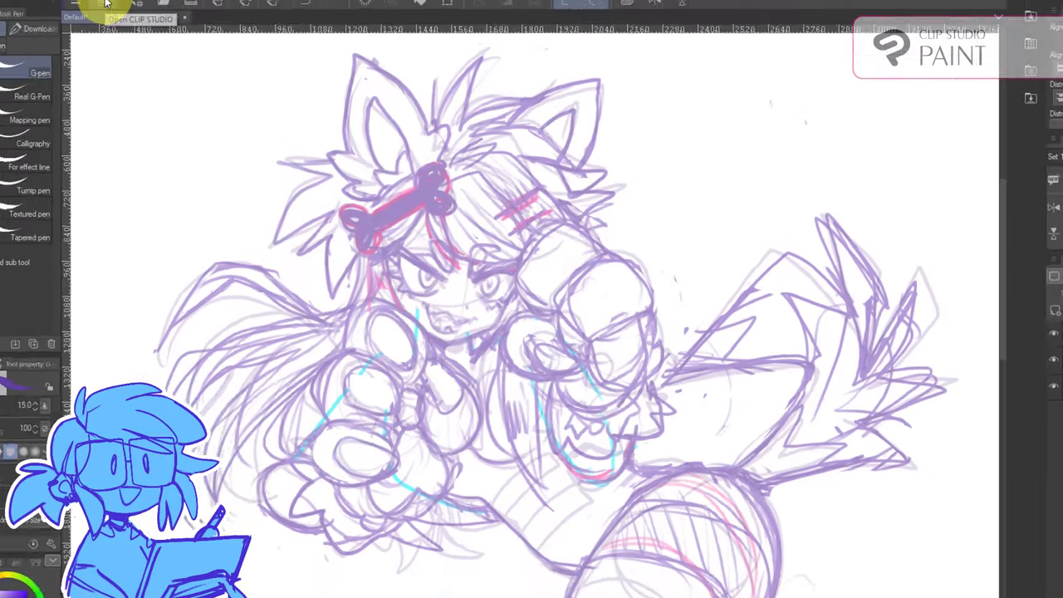
# Switch to CLIP STUDIO, open CLIP STUDIO ASSETS and search the materials for "3d" and "boot"
pyautogui.click(104, 3)
pyautogui.click(268, 303)
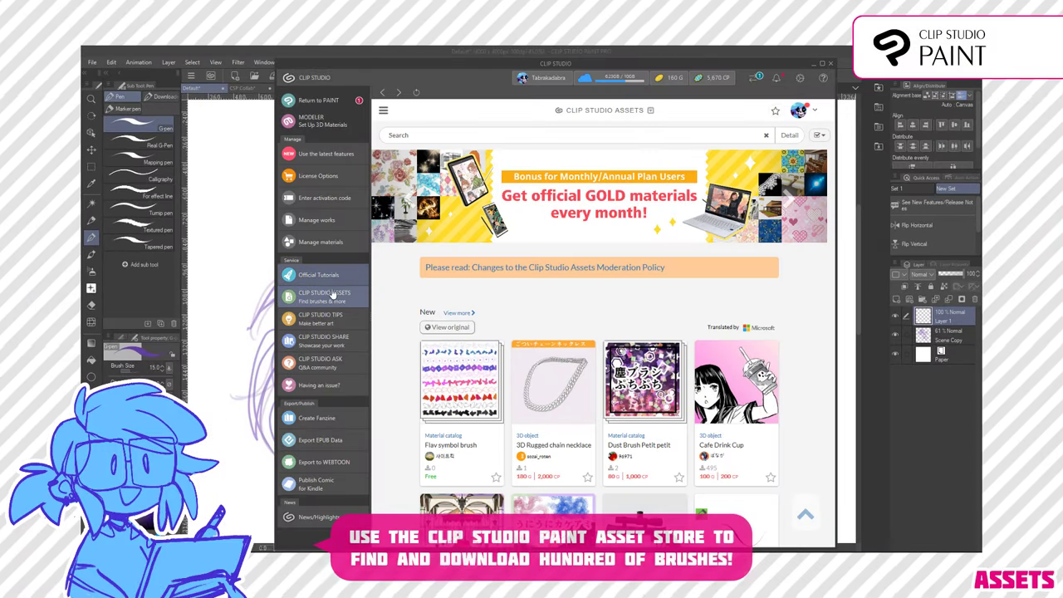
pyautogui.scroll(-10, 614, 278)
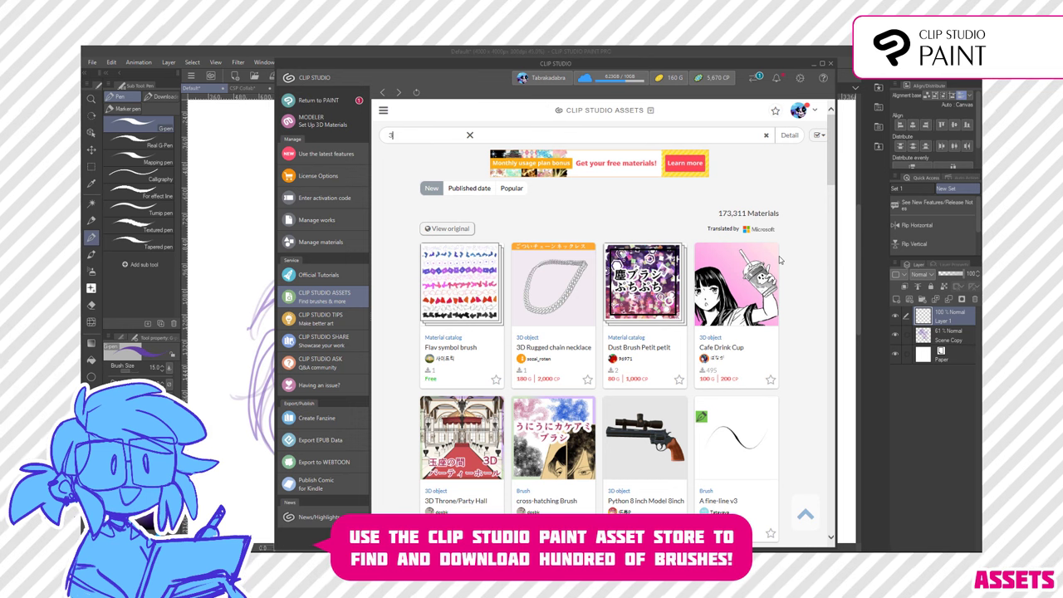
pyautogui.press('Return')
pyautogui.write('boo')
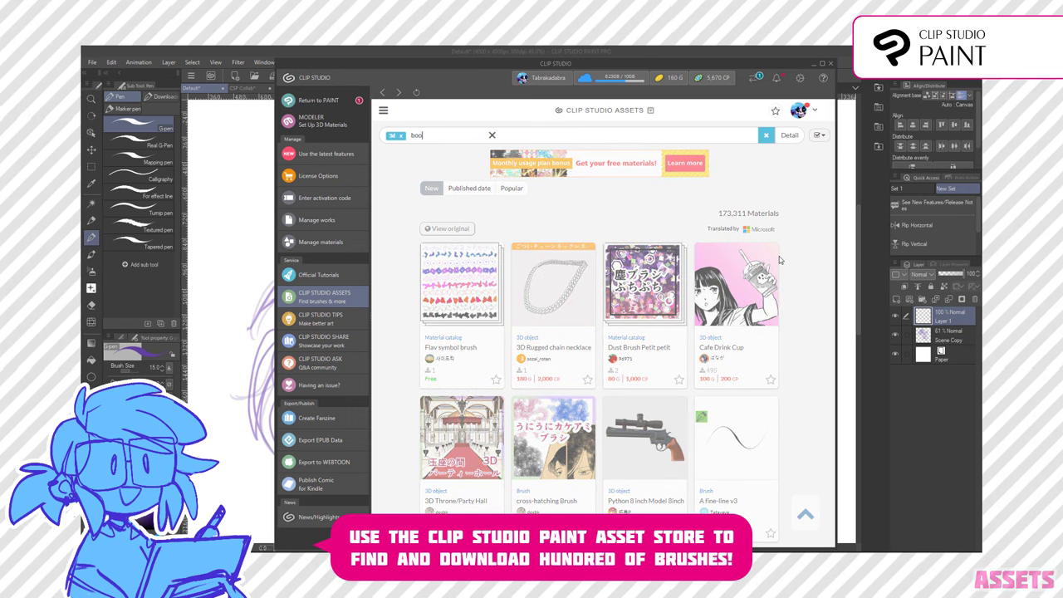
pyautogui.write('t')
pyautogui.press('Return')
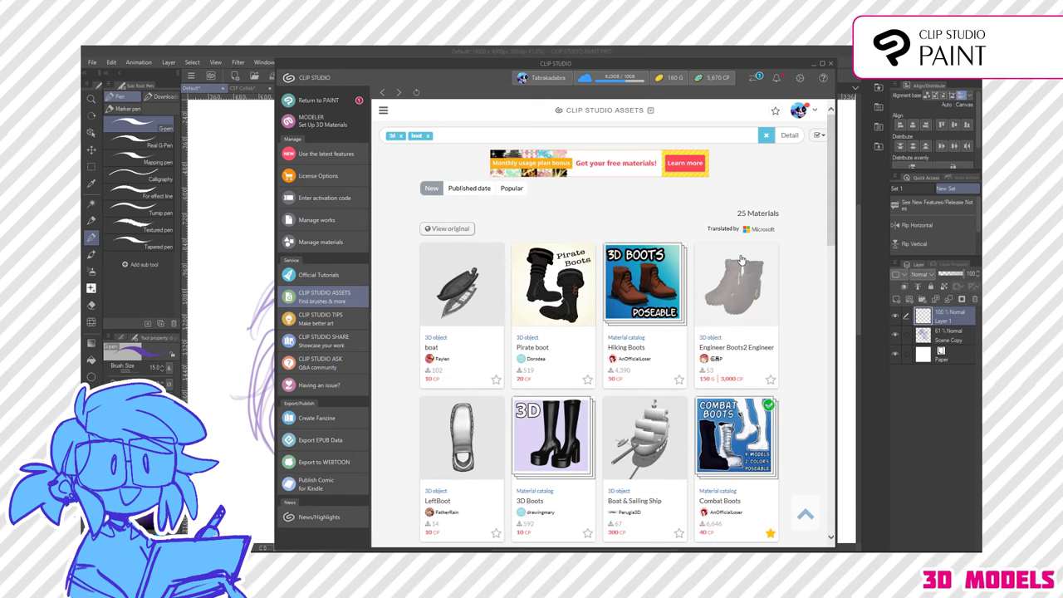
# Look through the search results, open the Combat Boots material with four models and view its page
pyautogui.scroll(-3, 741, 260)
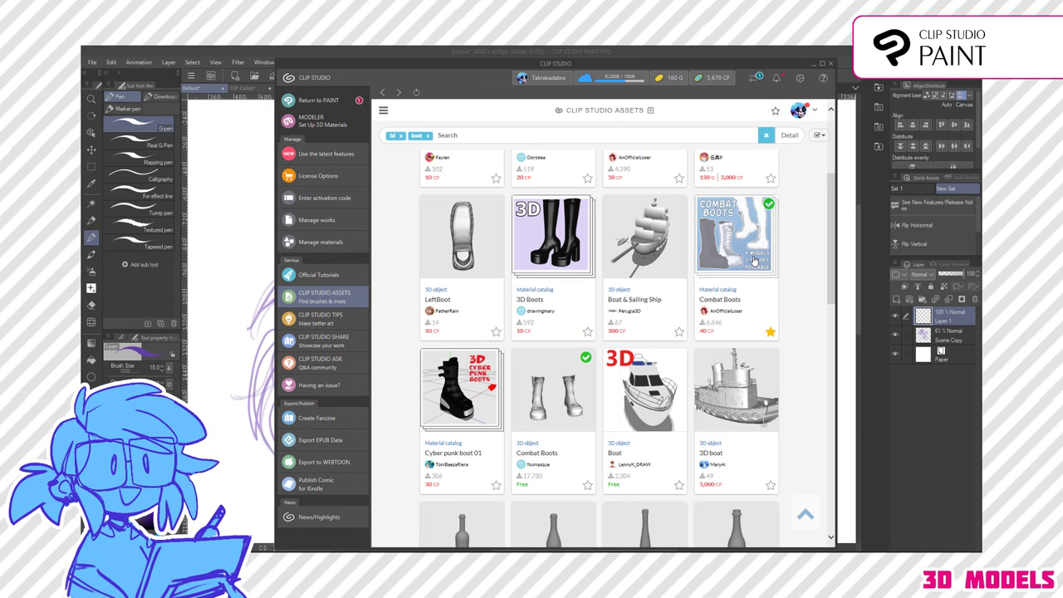
pyautogui.click(755, 261)
pyautogui.scroll(-10, 734, 259)
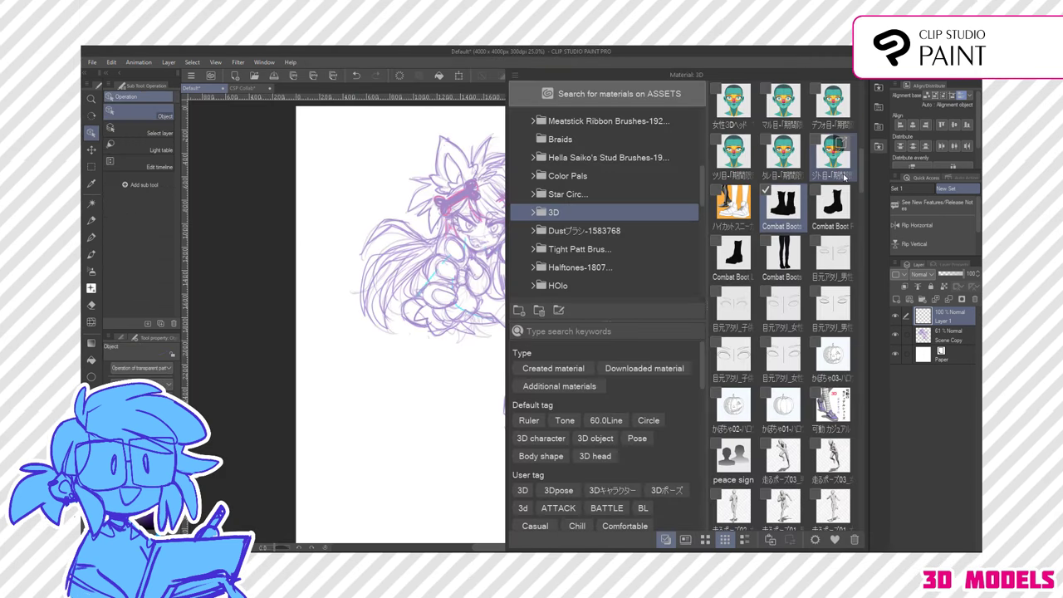
# Place the Combat Boots 3D model from the 3D materials folder on the canvas and manipulate its view and orientation over the sketch
pyautogui.moveTo(723, 177); pyautogui.dragTo(453, 186)
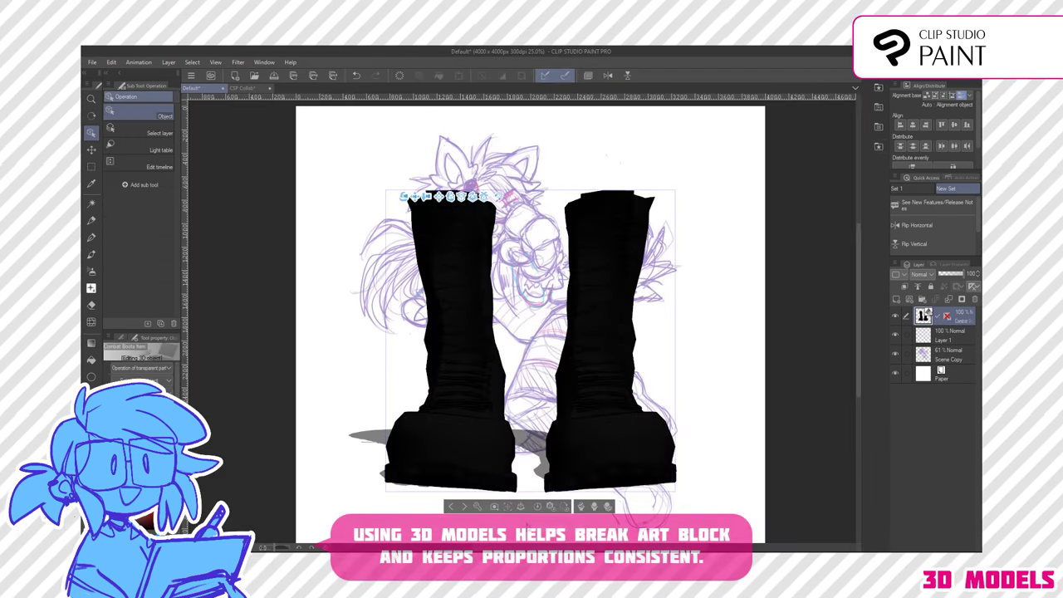
pyautogui.click(626, 350)
pyautogui.moveTo(449, 416); pyautogui.dragTo(641, 415)
pyautogui.moveTo(492, 480); pyautogui.dragTo(550, 477)
pyautogui.moveTo(490, 428); pyautogui.dragTo(573, 449)
pyautogui.moveTo(720, 411); pyautogui.dragTo(673, 441)
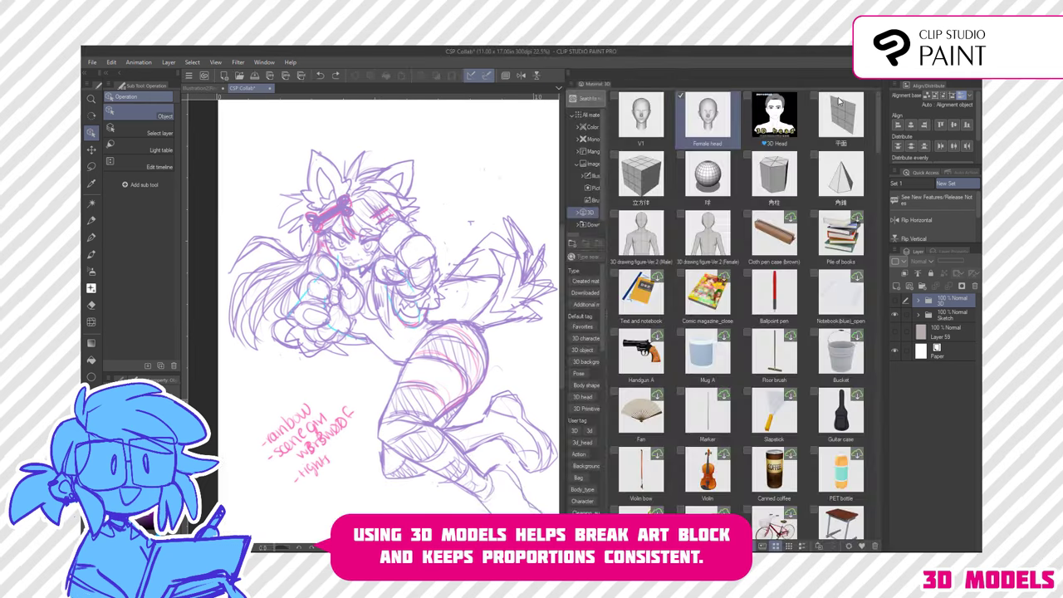
# Add the Female head 3D model to the canvas and adjust its eyes to height -36, rotation -26, size 12 by 50 and slant 7
pyautogui.moveTo(705, 111); pyautogui.dragTo(391, 249)
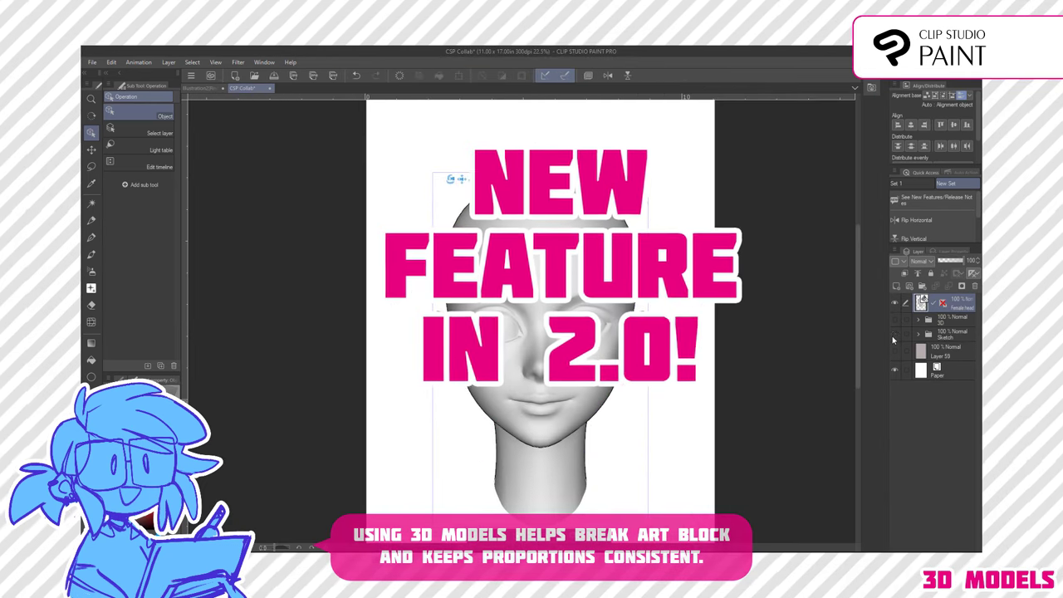
pyautogui.click(499, 535)
pyautogui.click(206, 244)
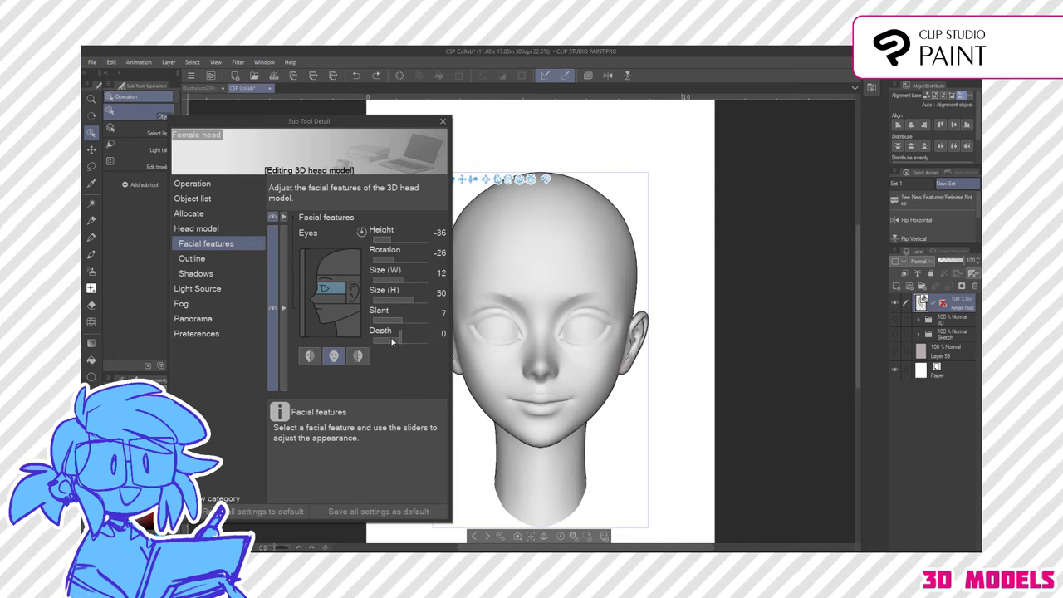
# Select the head model's nose, set its width to -28 and height to -22, and turn the head to a slight angle
pyautogui.click(558, 361)
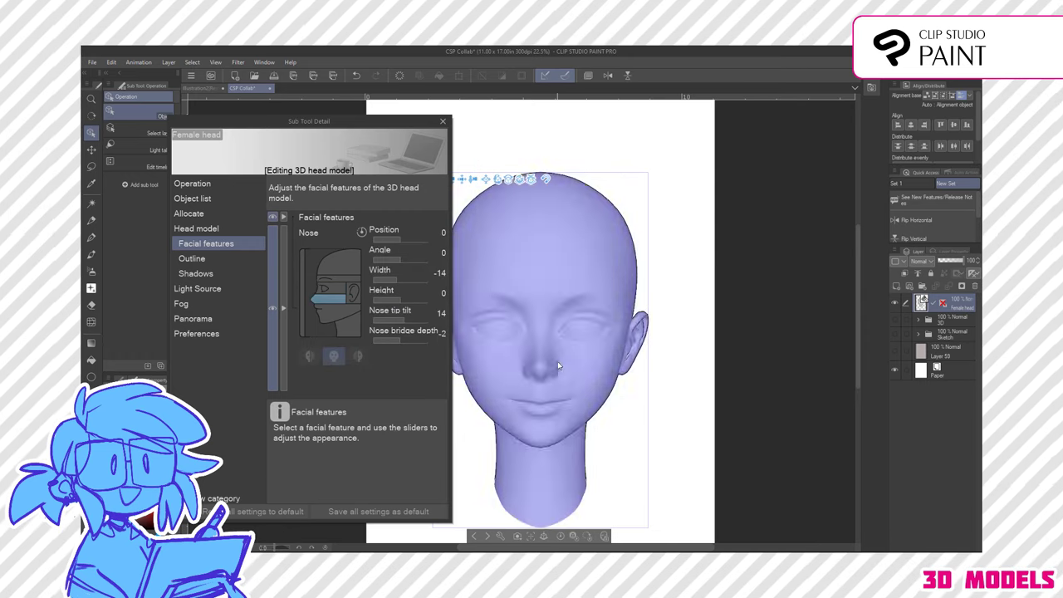
pyautogui.moveTo(557, 361); pyautogui.dragTo(705, 361)
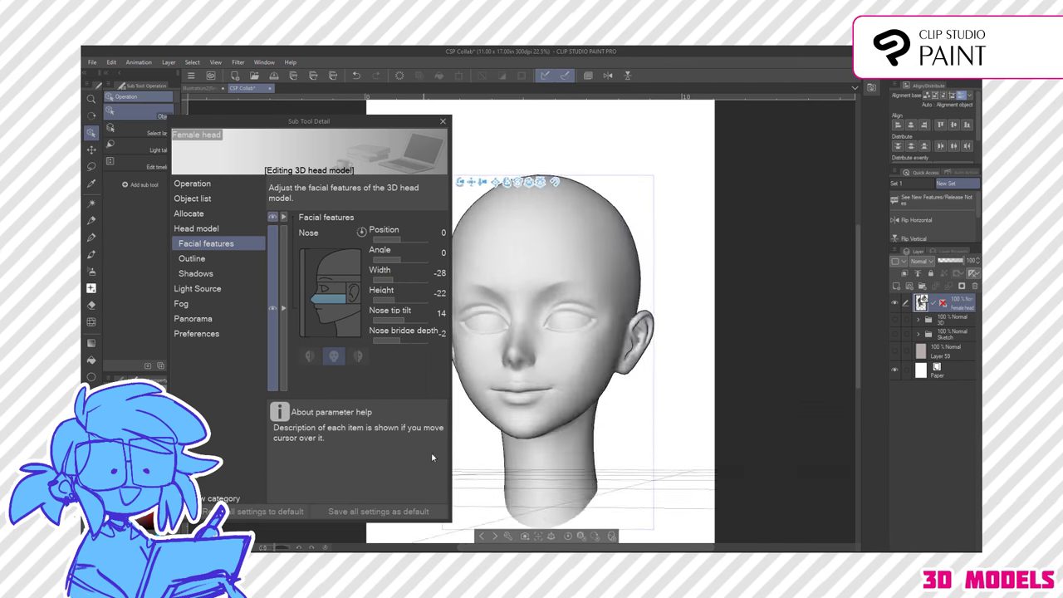
# Reshape the head in the Face Mixer, with the gaunt face at 34 and the round childlike face at 67, and rotate the model
pyautogui.click(196, 228)
pyautogui.moveTo(404, 297); pyautogui.dragTo(405, 336)
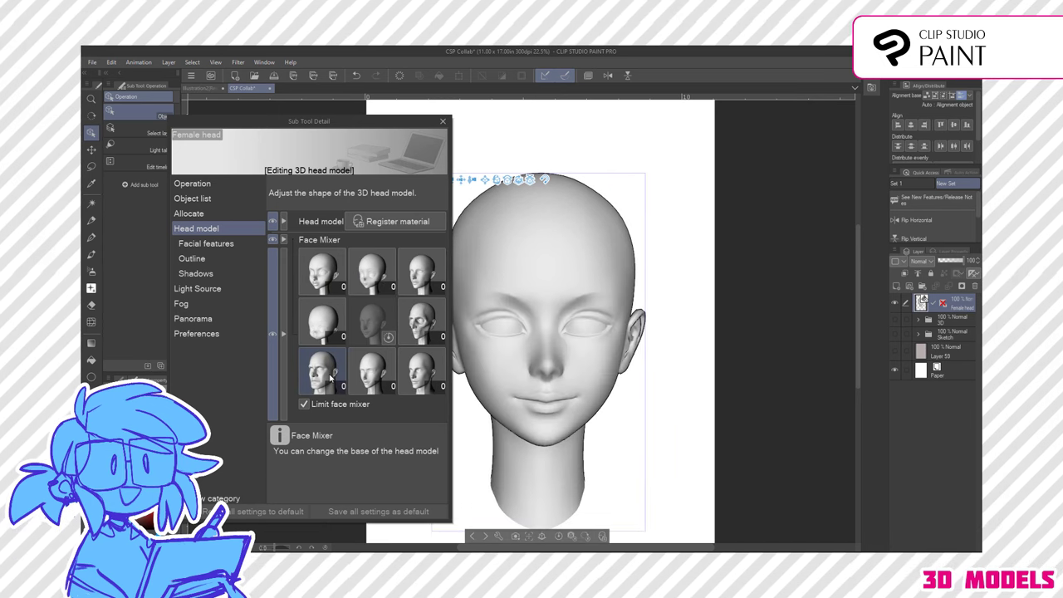
pyautogui.moveTo(355, 380); pyautogui.dragTo(356, 355)
pyautogui.click(358, 387)
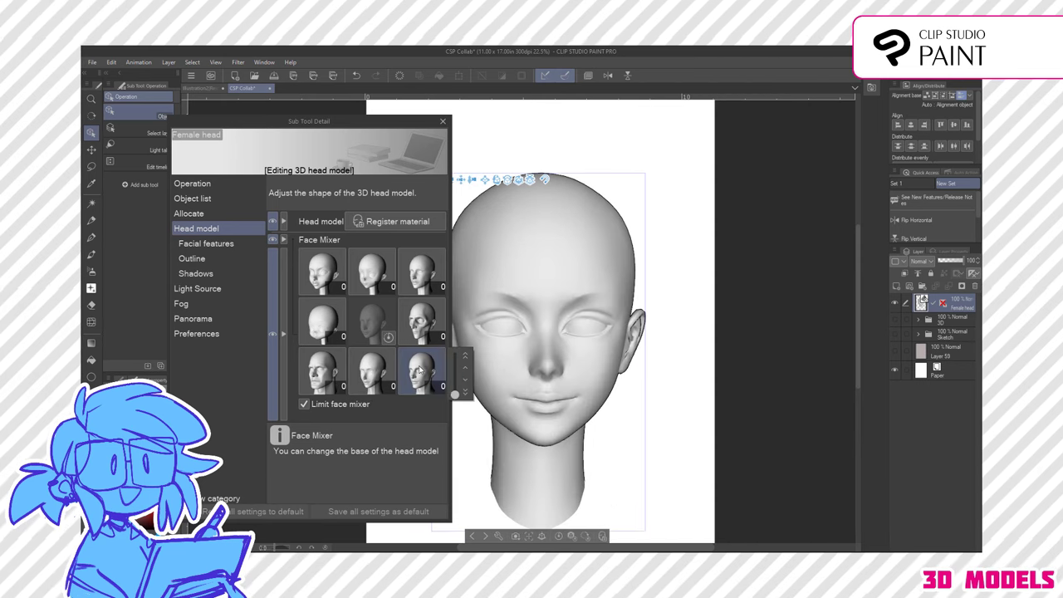
pyautogui.moveTo(455, 383)
pyautogui.mouseDown()
pyautogui.moveTo(455, 361)
pyautogui.moveTo(455, 396)
pyautogui.mouseUp()
pyautogui.moveTo(454, 347); pyautogui.dragTo(457, 333)
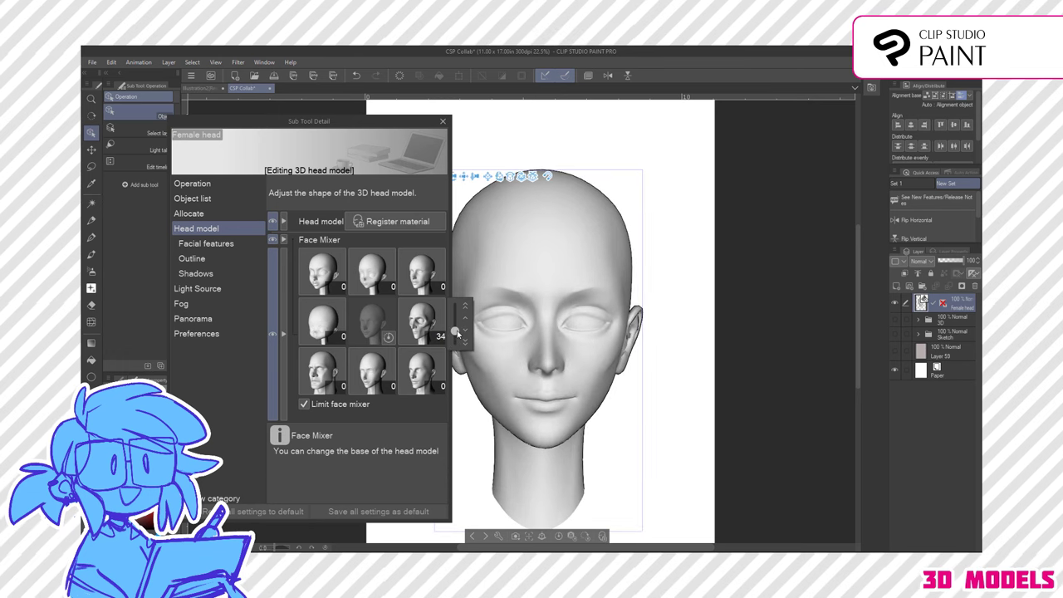
pyautogui.moveTo(363, 342); pyautogui.dragTo(361, 319)
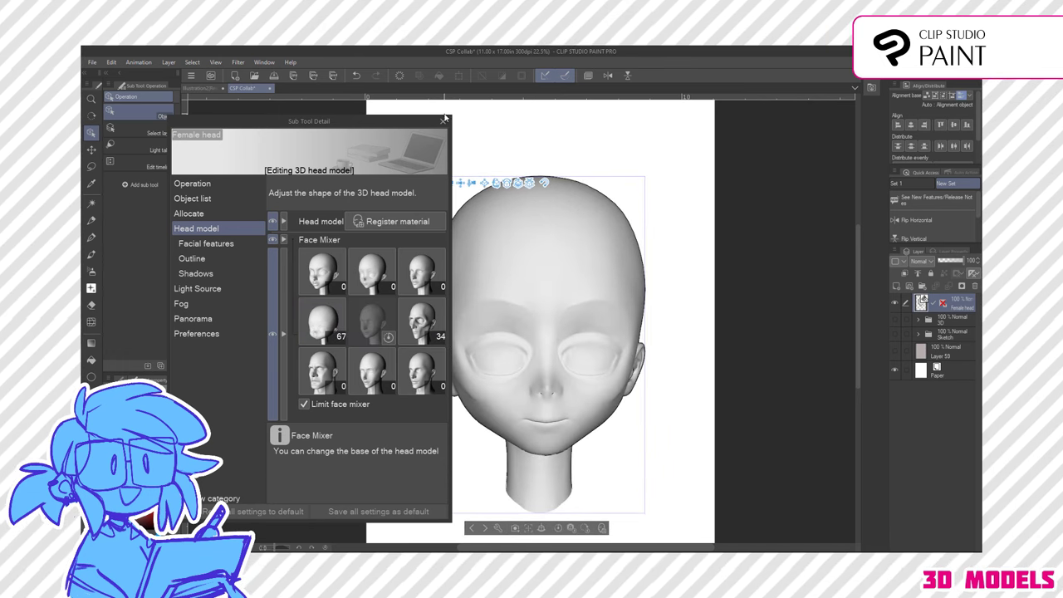
pyautogui.click(443, 122)
pyautogui.moveTo(553, 403); pyautogui.dragTo(724, 419)
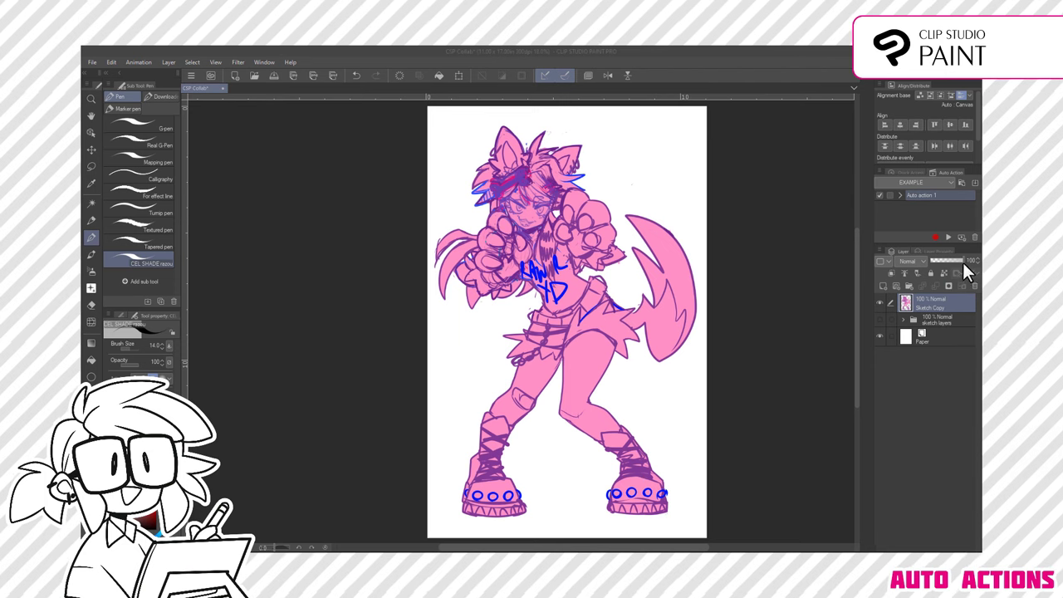
# Lower the Sketch Copy layer's opacity to 38%, play Auto action 1 from the EXAMPLE set and collapse the Example Layers folder
pyautogui.moveTo(961, 259); pyautogui.dragTo(943, 259)
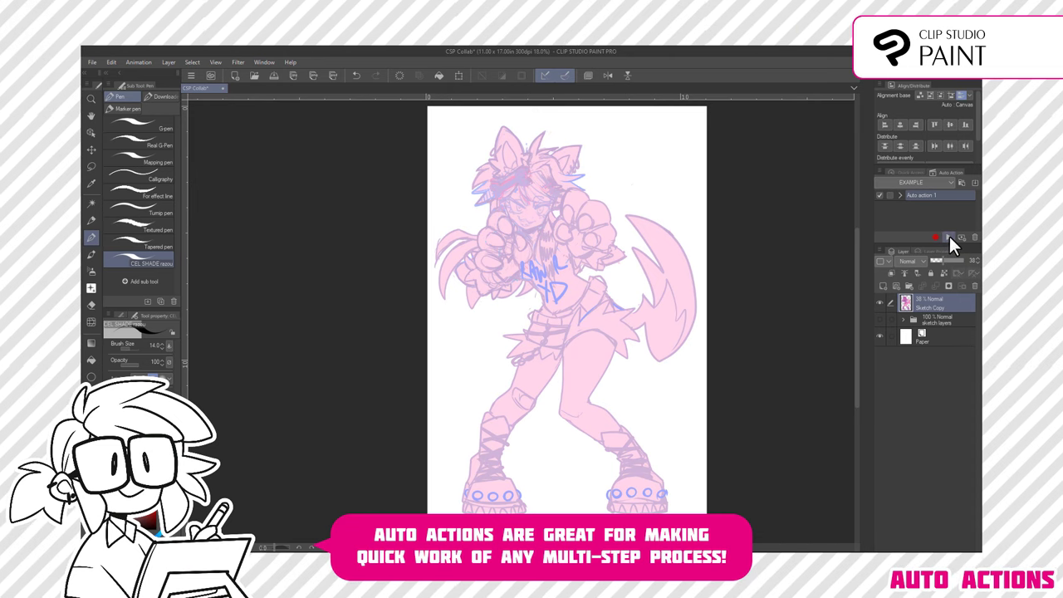
pyautogui.click(948, 237)
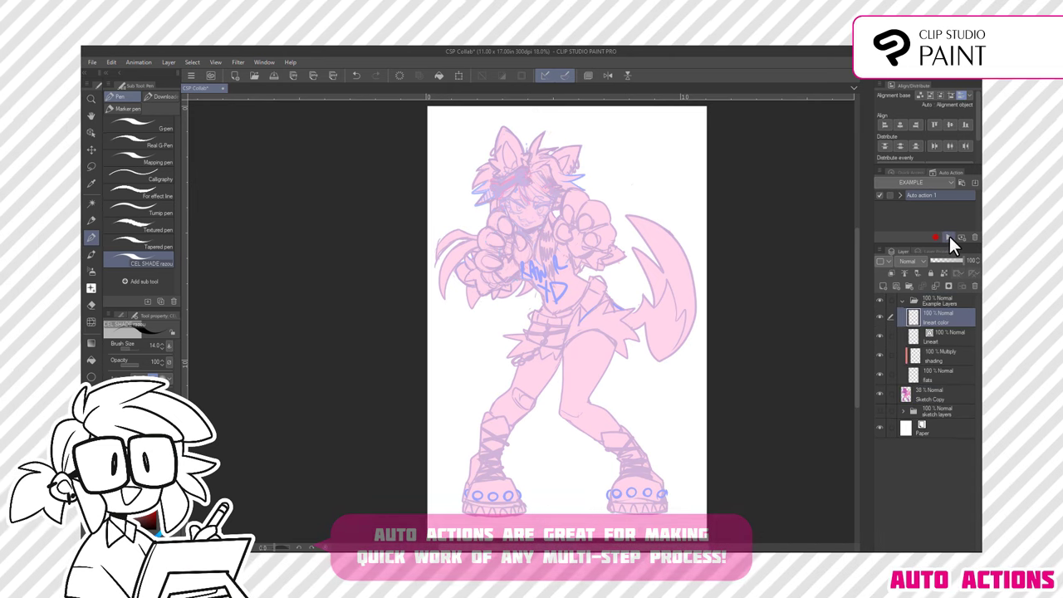
pyautogui.click(902, 301)
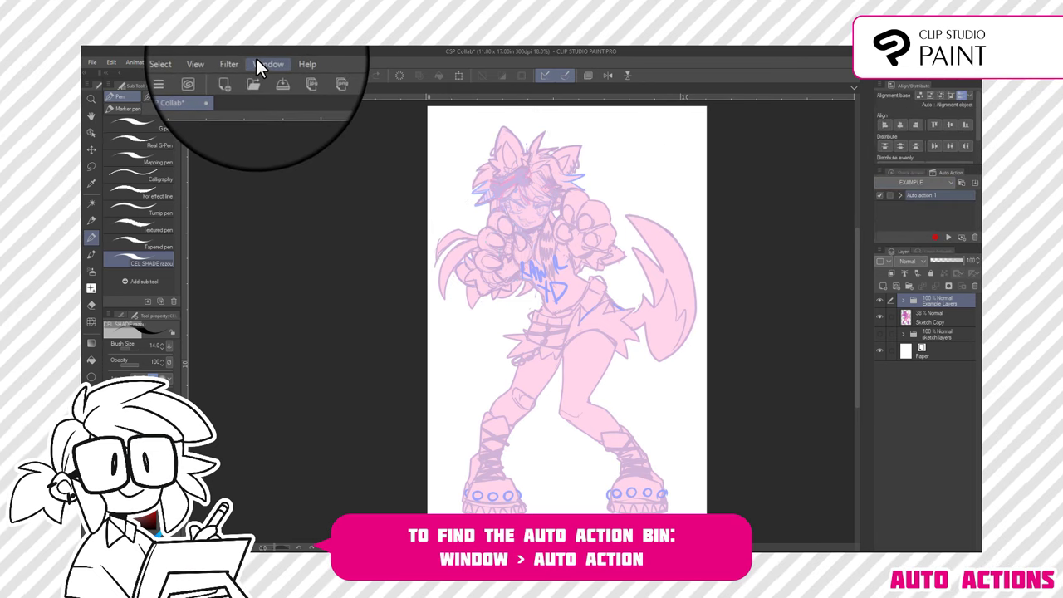
# Create a new auto action set named EXAMPLE
pyautogui.click(259, 63)
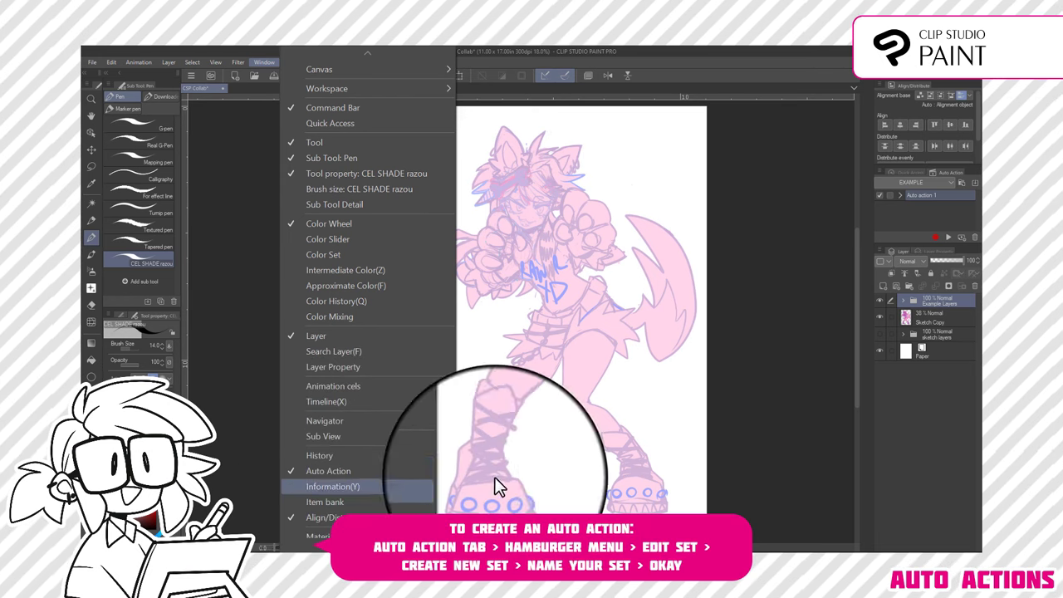
pyautogui.click(877, 171)
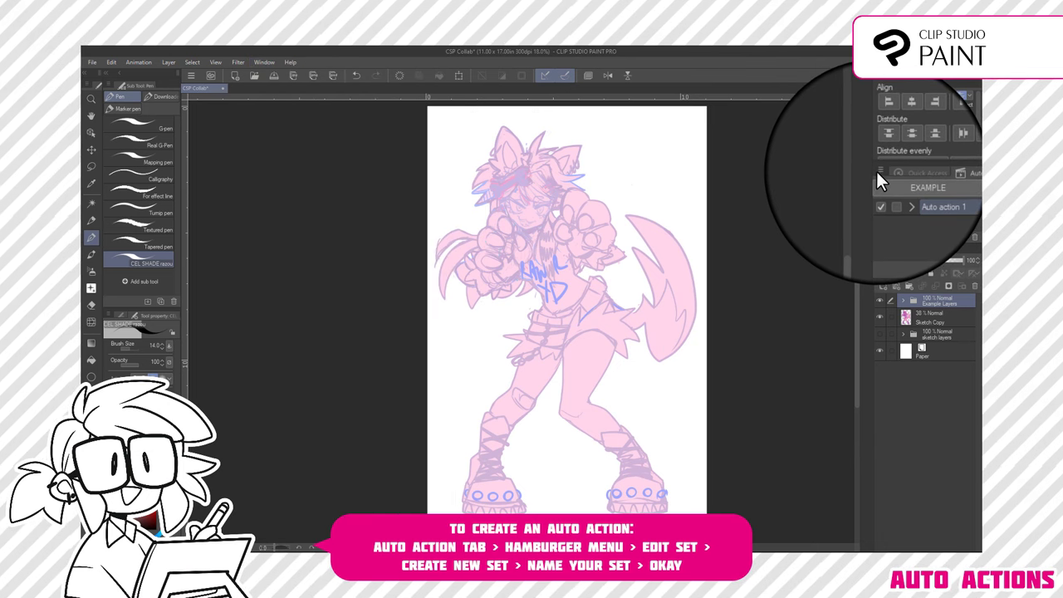
pyautogui.click(877, 173)
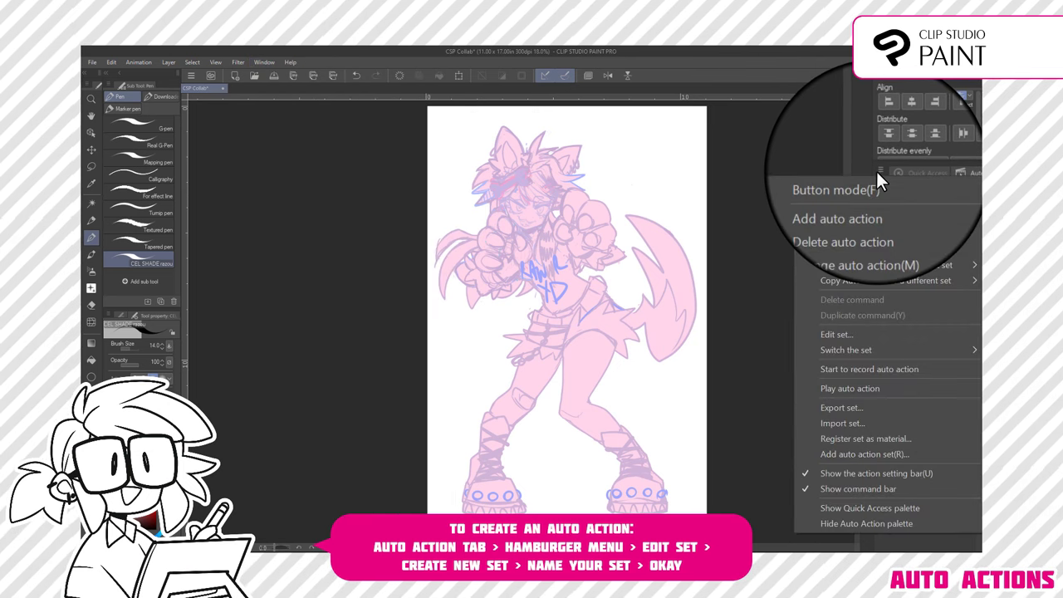
pyautogui.click(870, 333)
pyautogui.click(826, 204)
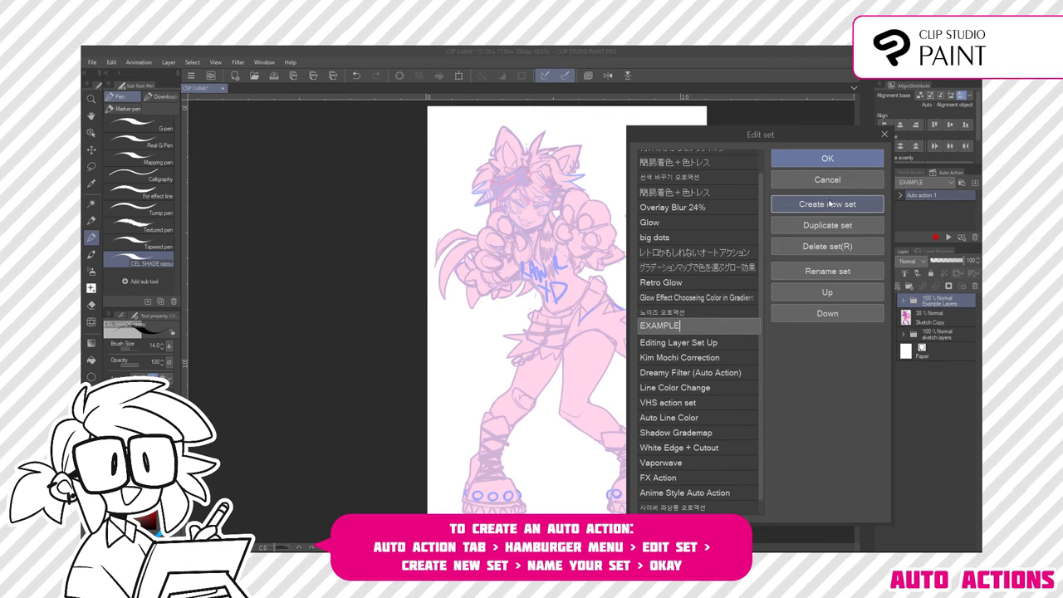
pyautogui.click(827, 159)
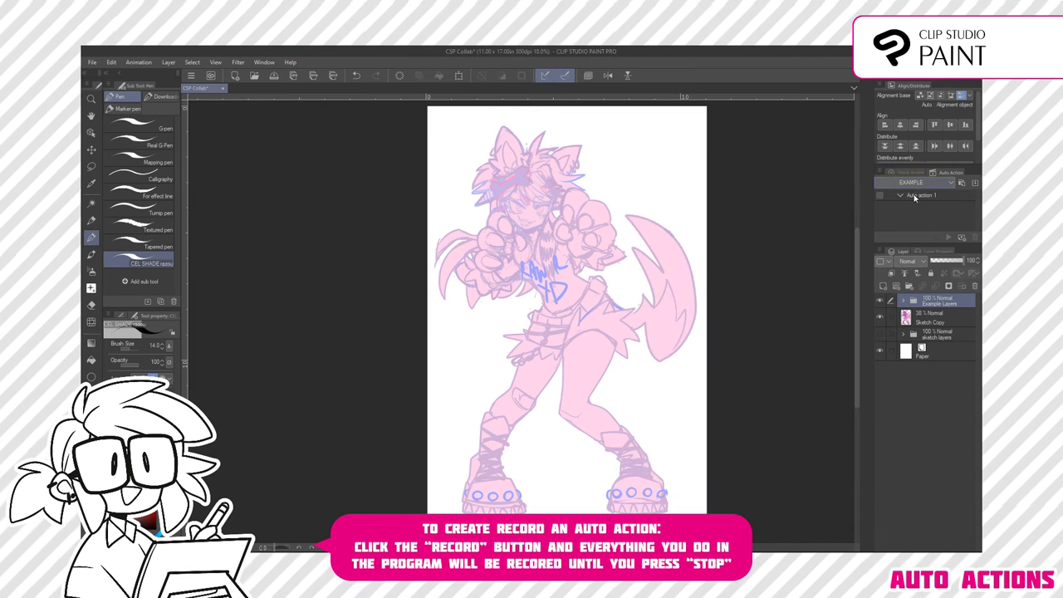
# Record Auto action 1 building an Editing Layers folder with Flats, Shading, Lineart and Lineart Color layers, and delete the test layer folders
pyautogui.click(914, 197)
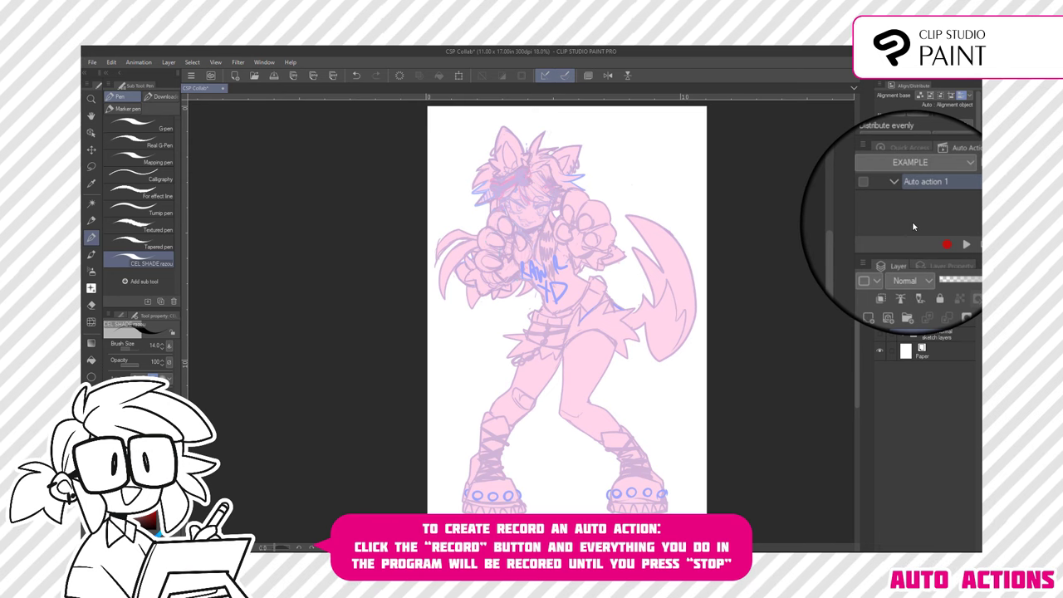
pyautogui.click(935, 237)
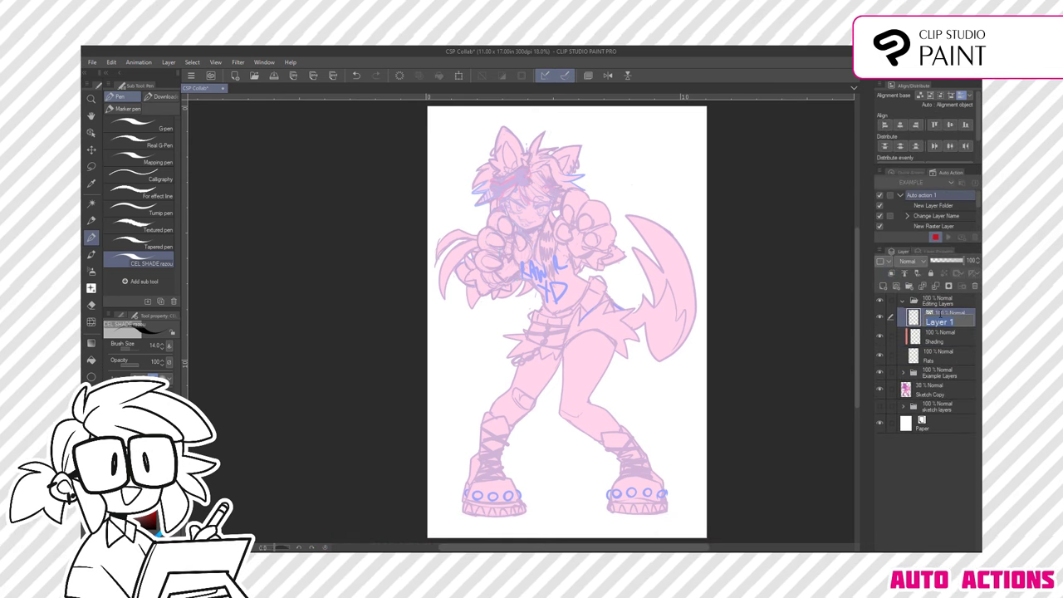
pyautogui.click(903, 300)
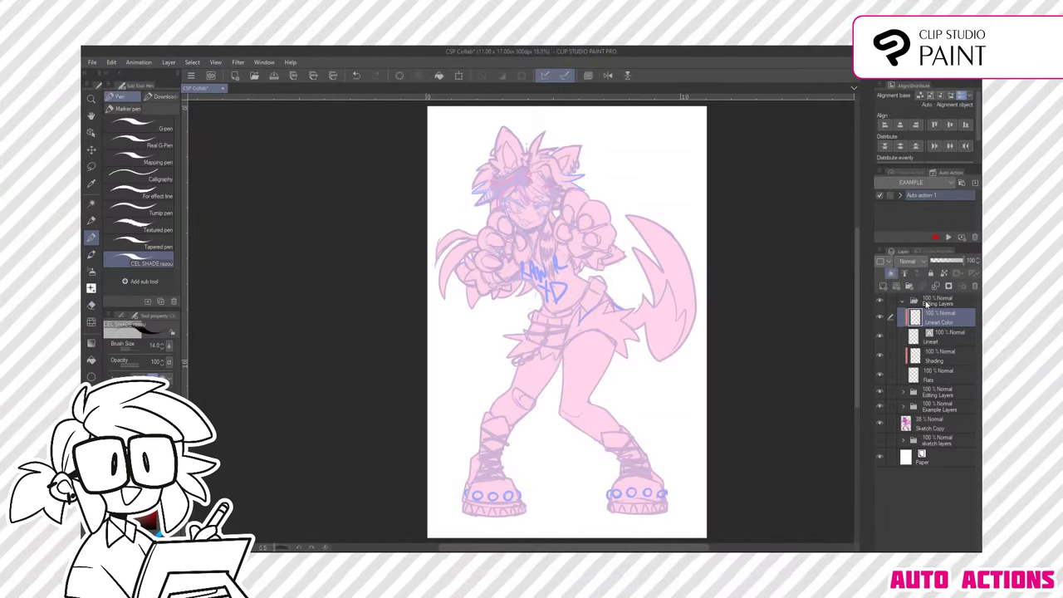
pyautogui.click(905, 301)
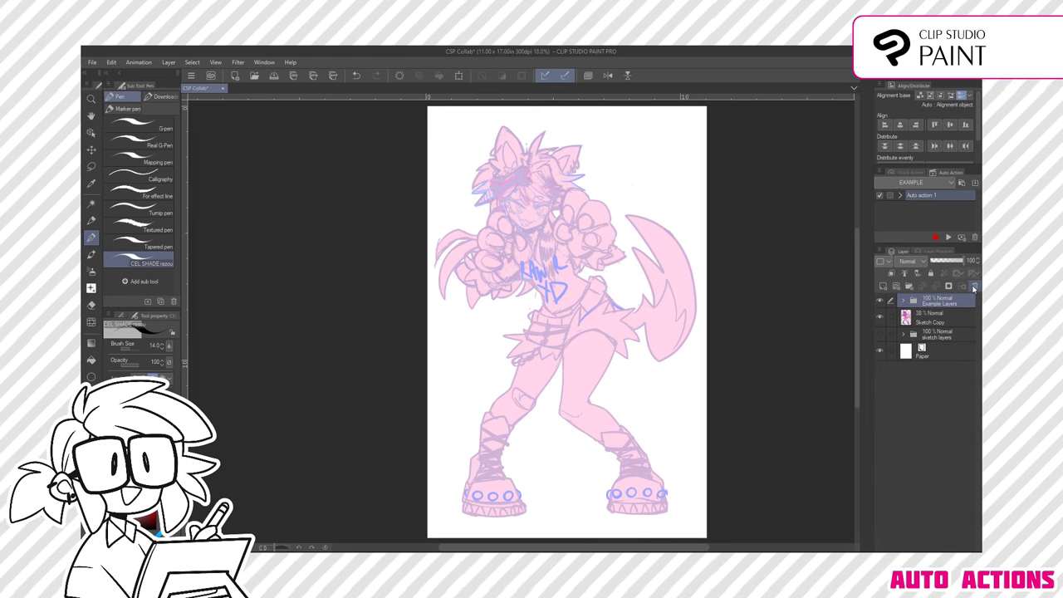
pyautogui.click(974, 288)
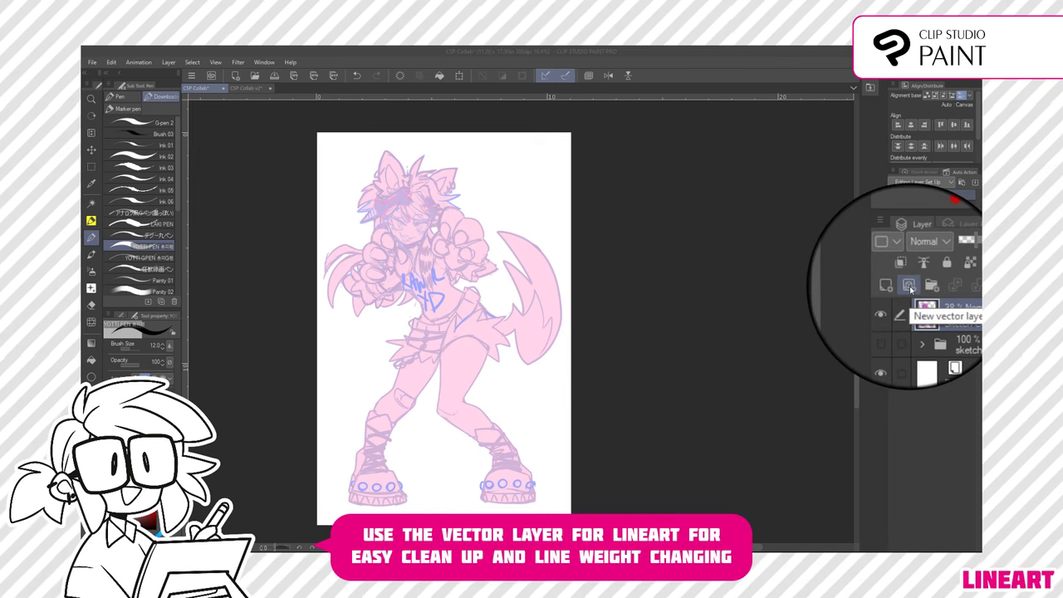
# Add a vector layer above Sketch Copy and draw a smiley face with overlapping strokes in the blank area beside the character's head
pyautogui.click(908, 285)
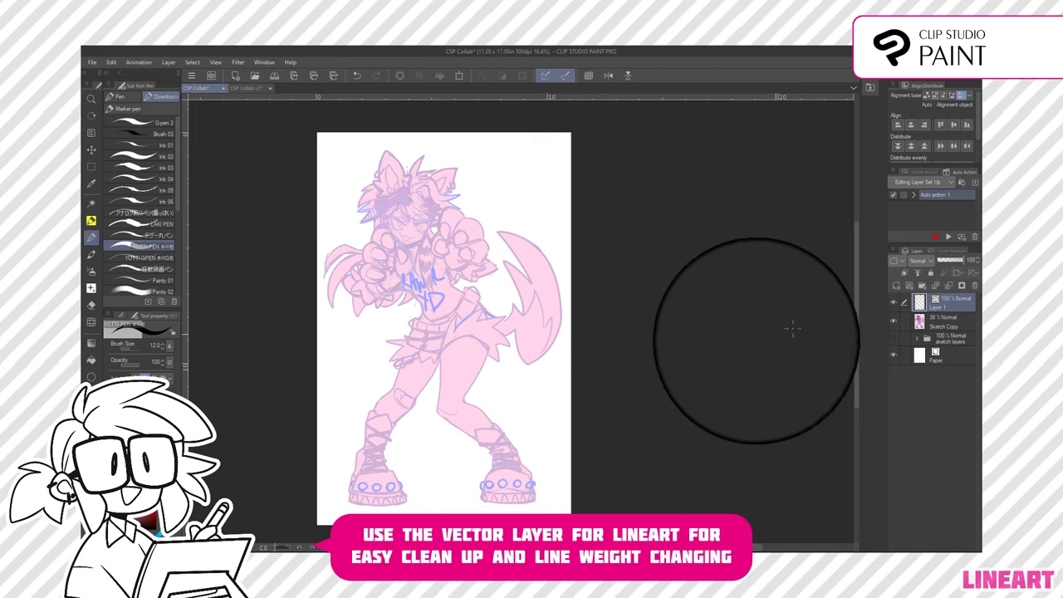
pyautogui.moveTo(460, 280); pyautogui.dragTo(532, 291)
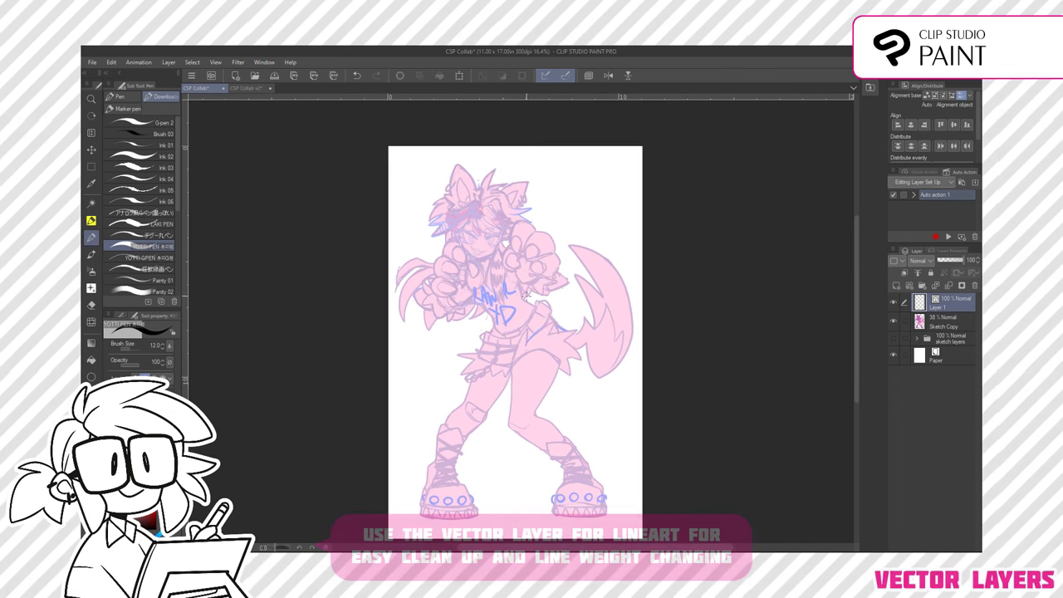
pyautogui.scroll(3, 568, 266)
pyautogui.moveTo(562, 207); pyautogui.dragTo(557, 488)
pyautogui.press('p')
pyautogui.moveTo(594, 287); pyautogui.dragTo(528, 308)
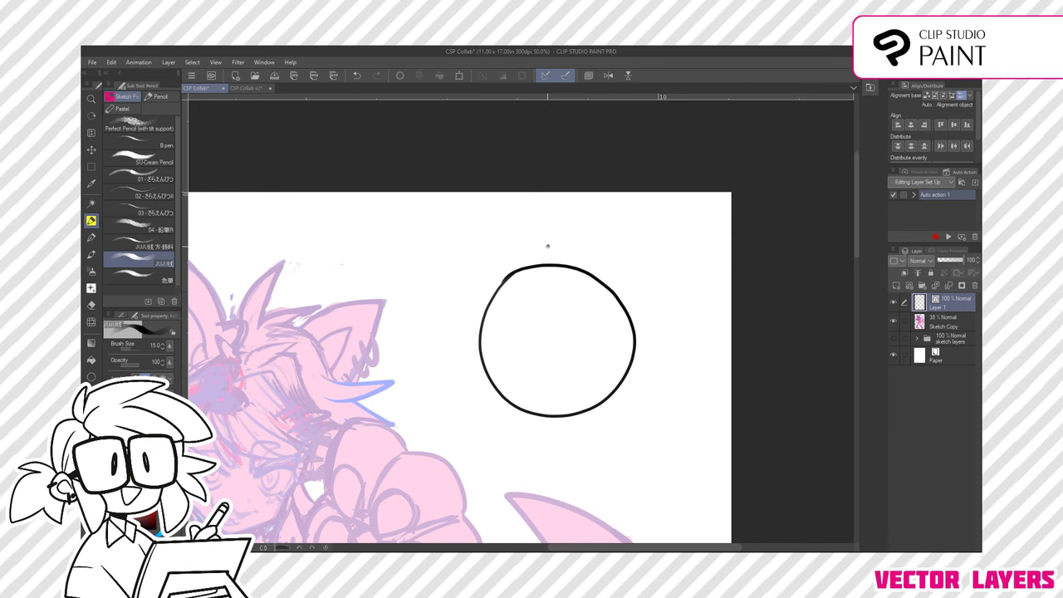
pyautogui.moveTo(515, 311); pyautogui.dragTo(515, 365)
pyautogui.moveTo(554, 313)
pyautogui.mouseDown()
pyautogui.moveTo(556, 364)
pyautogui.moveTo(520, 384)
pyautogui.mouseUp()
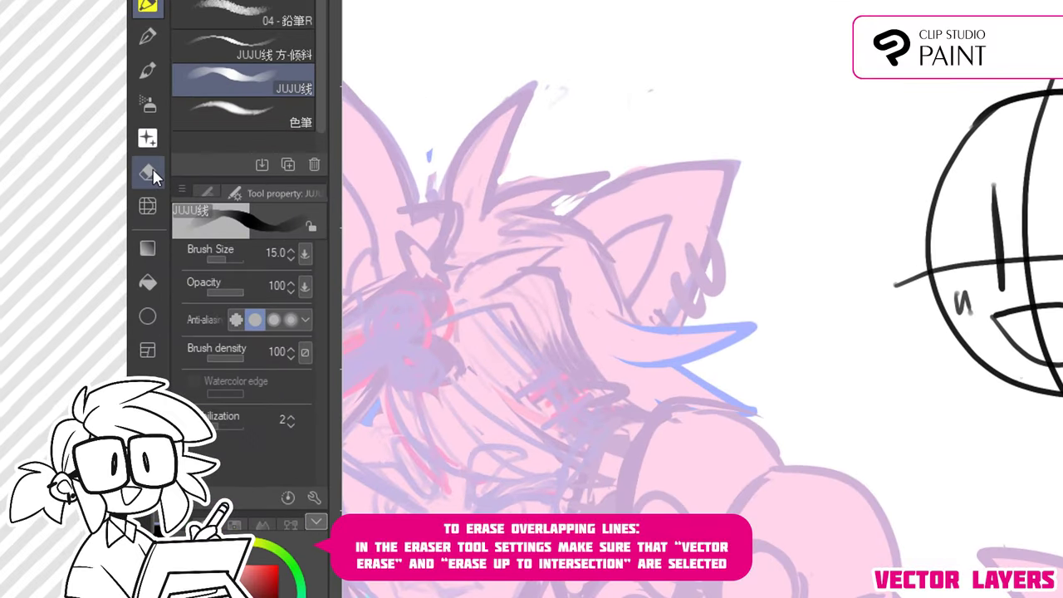
# Erase the smiley's overlapping lines with the Vector eraser and thicken its eyes using Correct line width with Thicken at 3.9
pyautogui.click(91, 304)
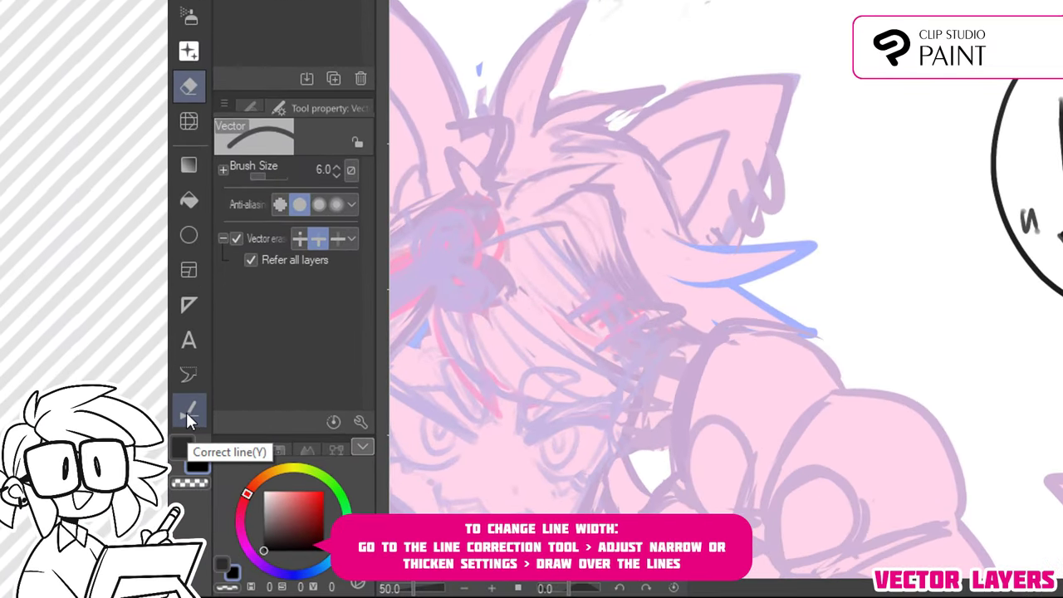
pyautogui.click(160, 424)
pyautogui.click(249, 166)
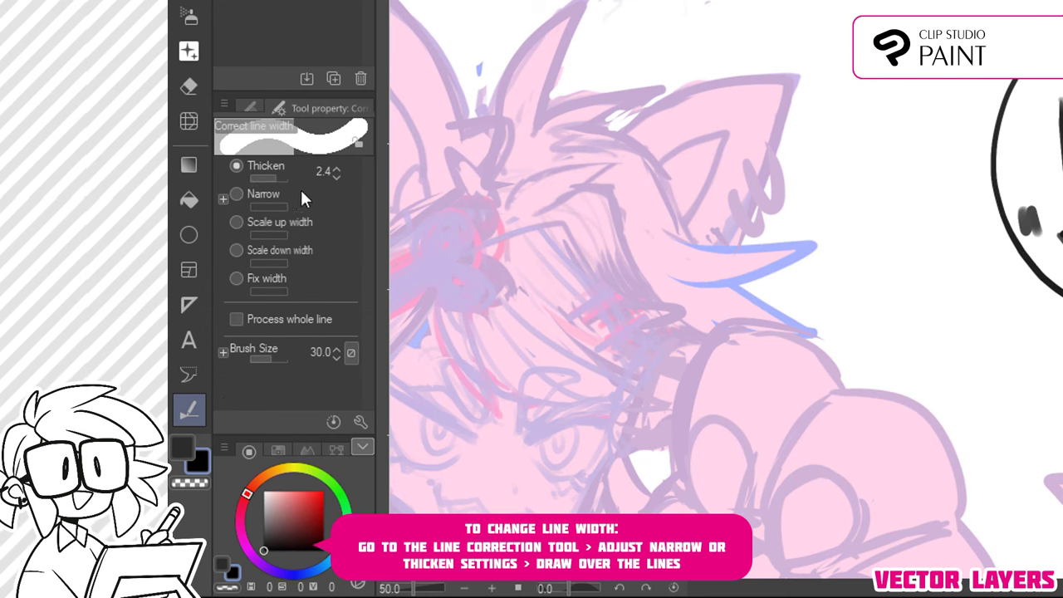
pyautogui.moveTo(273, 177); pyautogui.dragTo(280, 178)
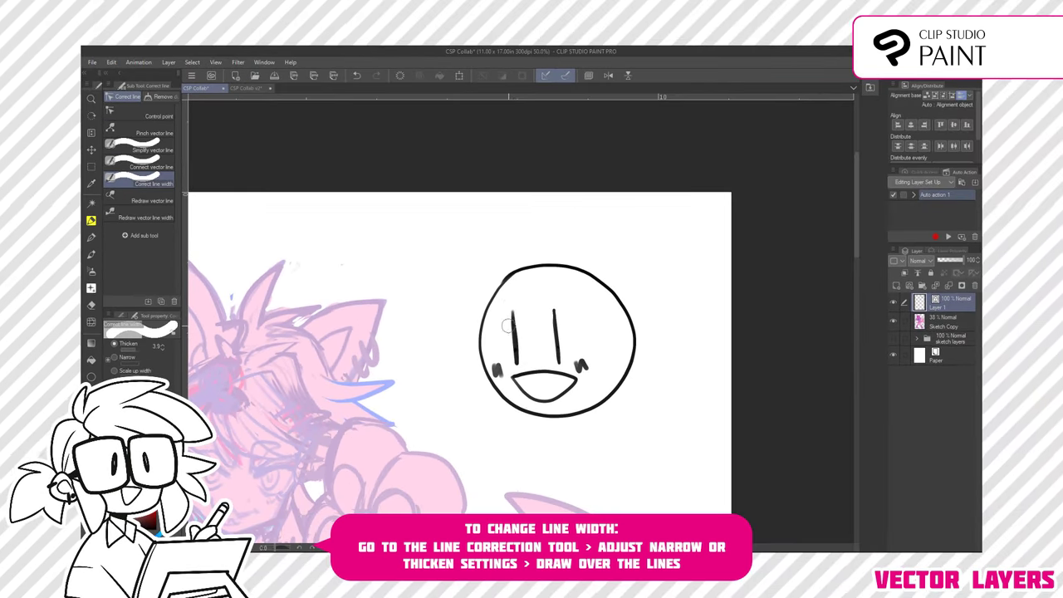
pyautogui.moveTo(561, 360)
pyautogui.mouseDown()
pyautogui.moveTo(557, 330)
pyautogui.moveTo(515, 340)
pyautogui.mouseUp()
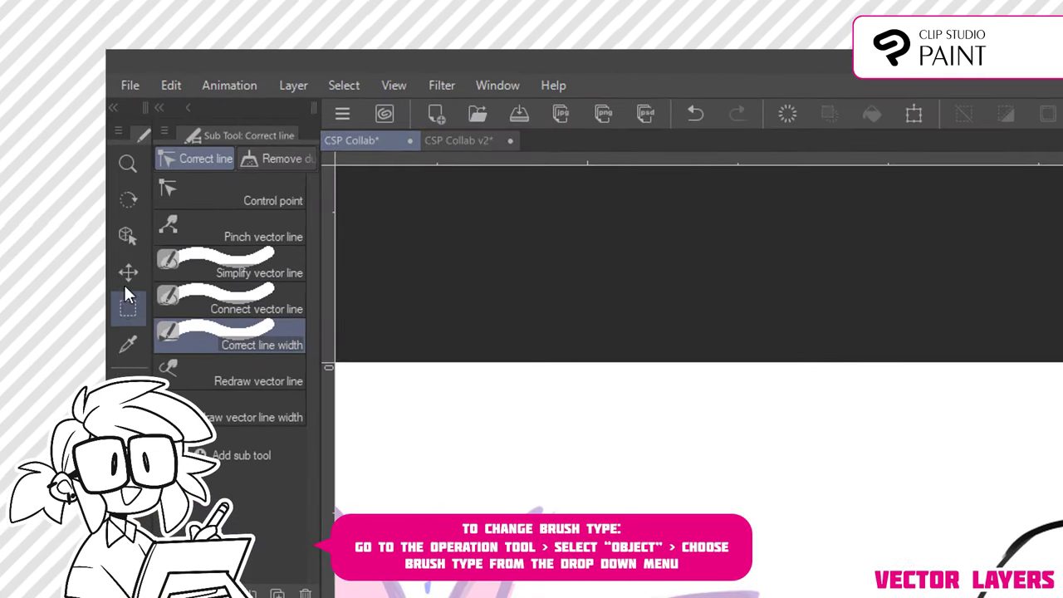
# Try different brush shapes on the smiley's vector lines with the Object operation, including a star pattern, and undo the changes
pyautogui.click(90, 150)
pyautogui.click(93, 134)
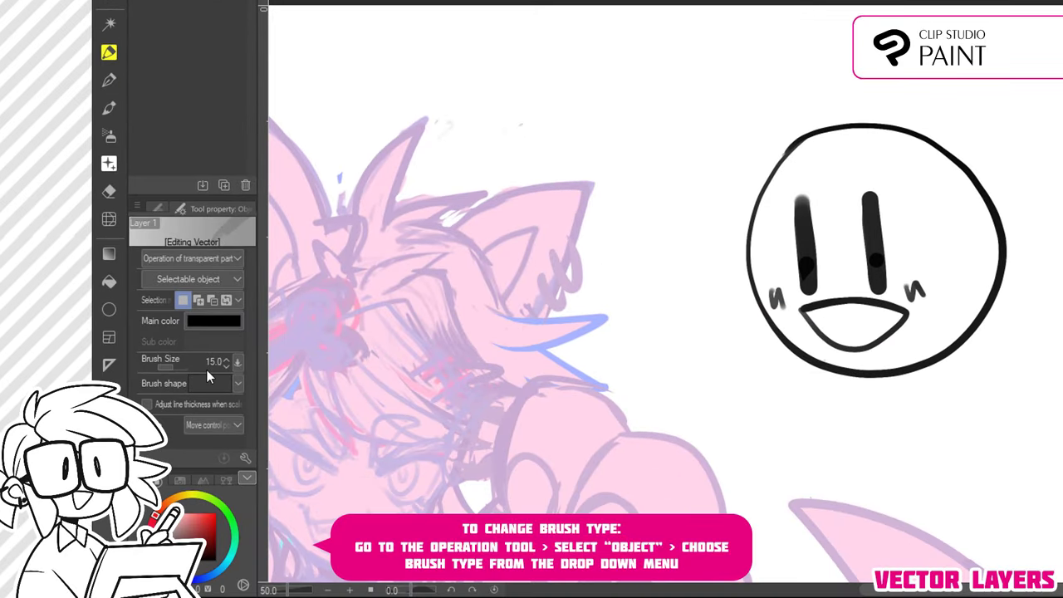
pyautogui.click(212, 383)
pyautogui.click(249, 356)
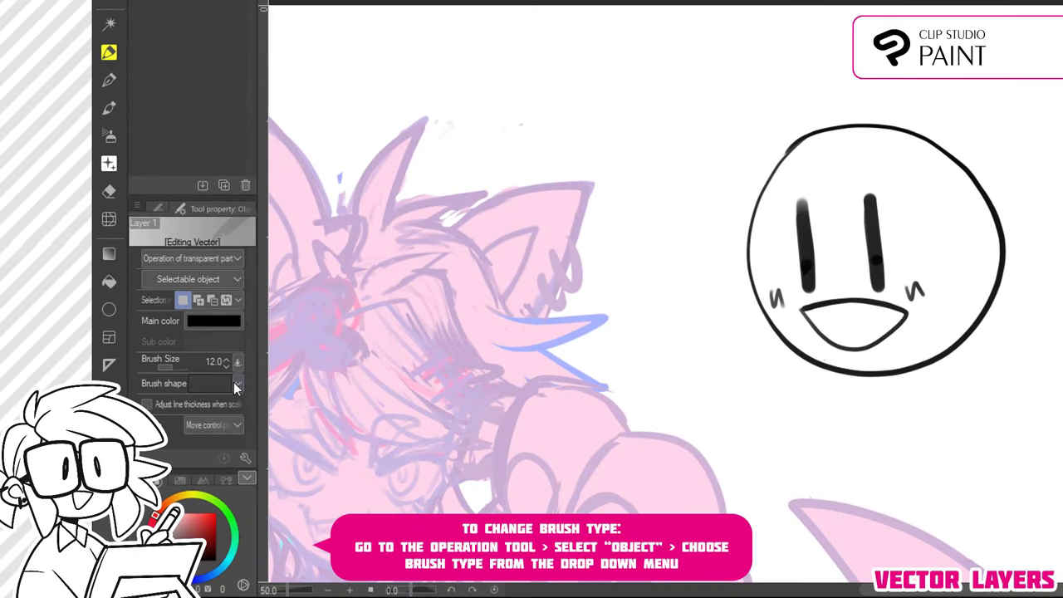
pyautogui.click(212, 383)
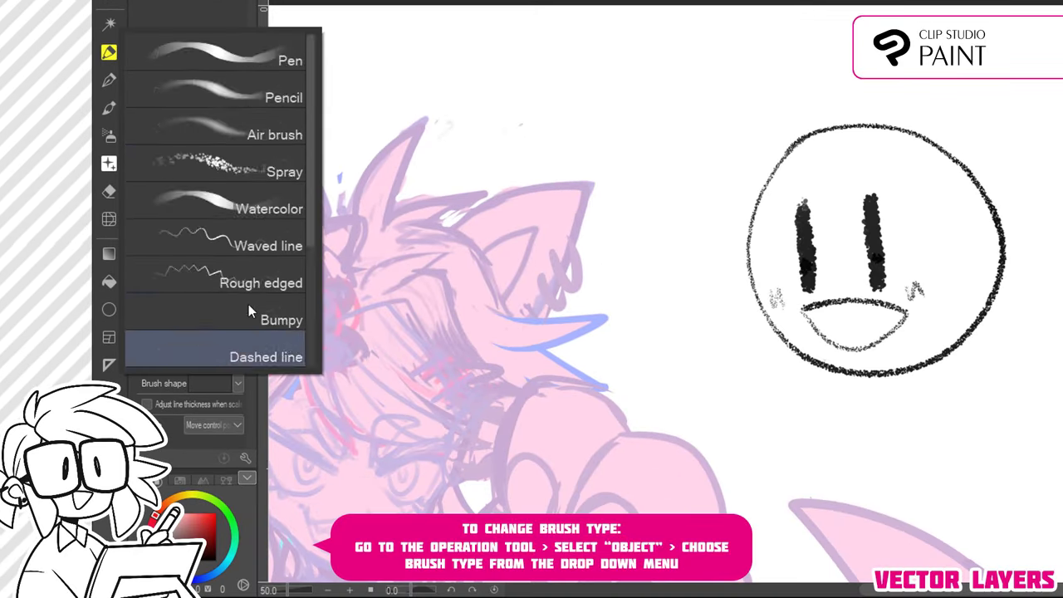
pyautogui.scroll(-1, 249, 304)
pyautogui.click(249, 312)
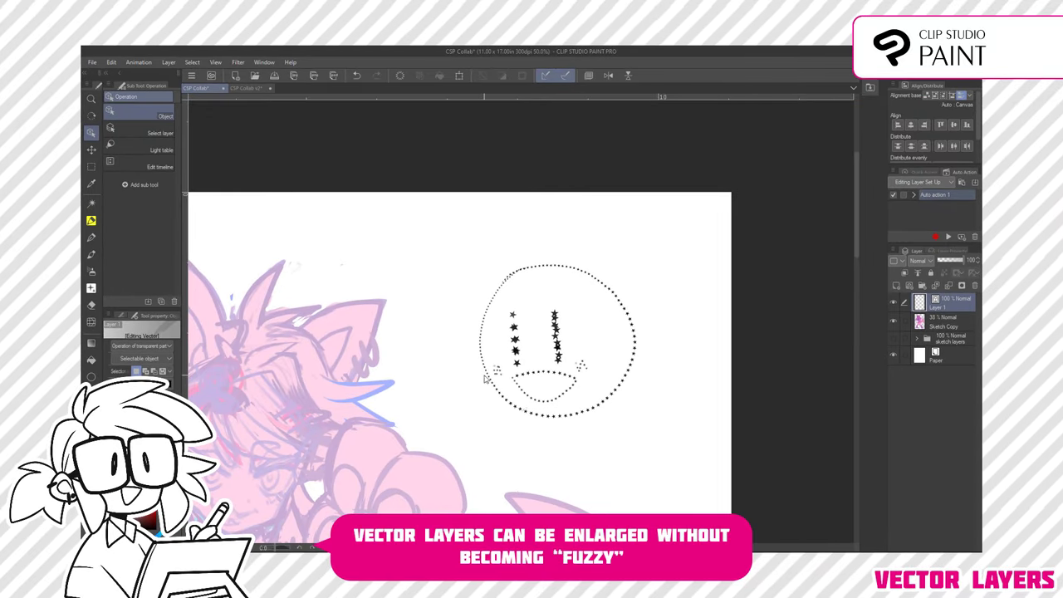
pyautogui.hotkey('ctrl', 'z')
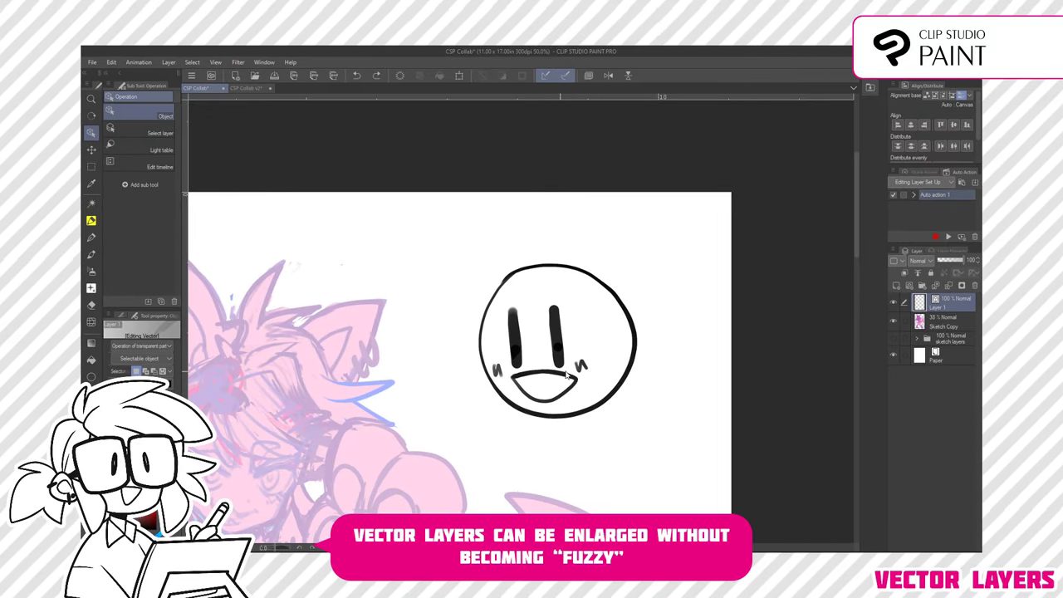
# Duplicate the smiley's vector layer, move the copy to the left of the original and rasterize it
pyautogui.hotkey('ctrl', 'v')
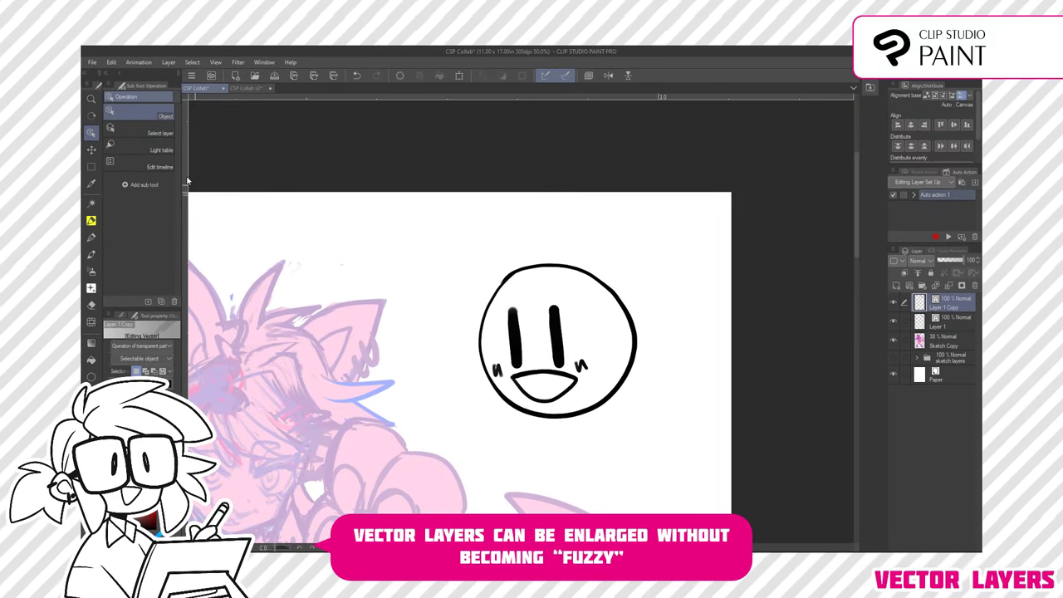
pyautogui.press('k')
pyautogui.moveTo(561, 333); pyautogui.dragTo(376, 334)
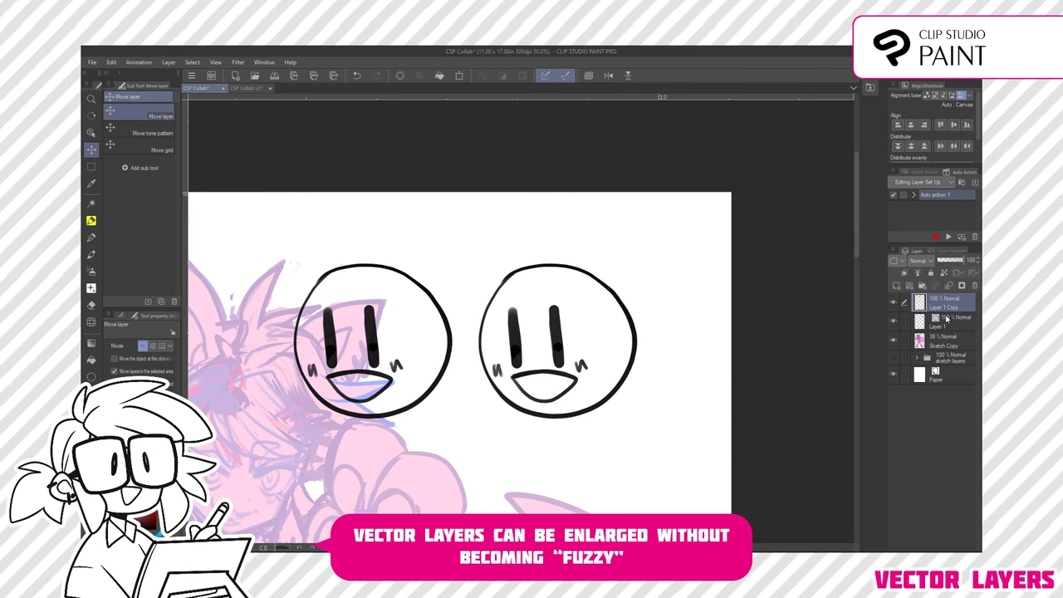
# Hide the Sketch Copy layer, enlarge the raster and vector smileys together and compare their outlines up close
pyautogui.click(893, 340)
pyautogui.keyDown('shift'); pyautogui.click(942, 323); pyautogui.keyUp('shift')
pyautogui.hotkey('ctrl', 't')
pyautogui.scroll(-2, 308, 424)
pyautogui.moveTo(295, 444)
pyautogui.mouseDown()
pyautogui.moveTo(493, 299)
pyautogui.moveTo(433, 308)
pyautogui.mouseUp()
pyautogui.moveTo(438, 278)
pyautogui.mouseDown()
pyautogui.moveTo(304, 389)
pyautogui.moveTo(262, 409)
pyautogui.mouseUp()
pyautogui.moveTo(610, 354); pyautogui.dragTo(656, 408)
pyautogui.click(436, 390)
pyautogui.scroll(4, 519, 291)
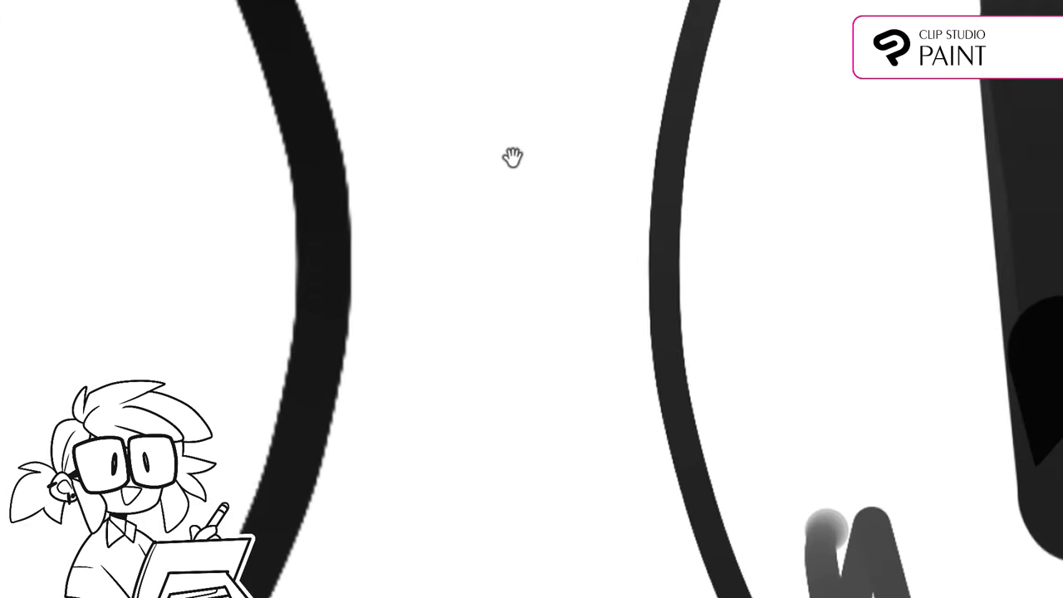
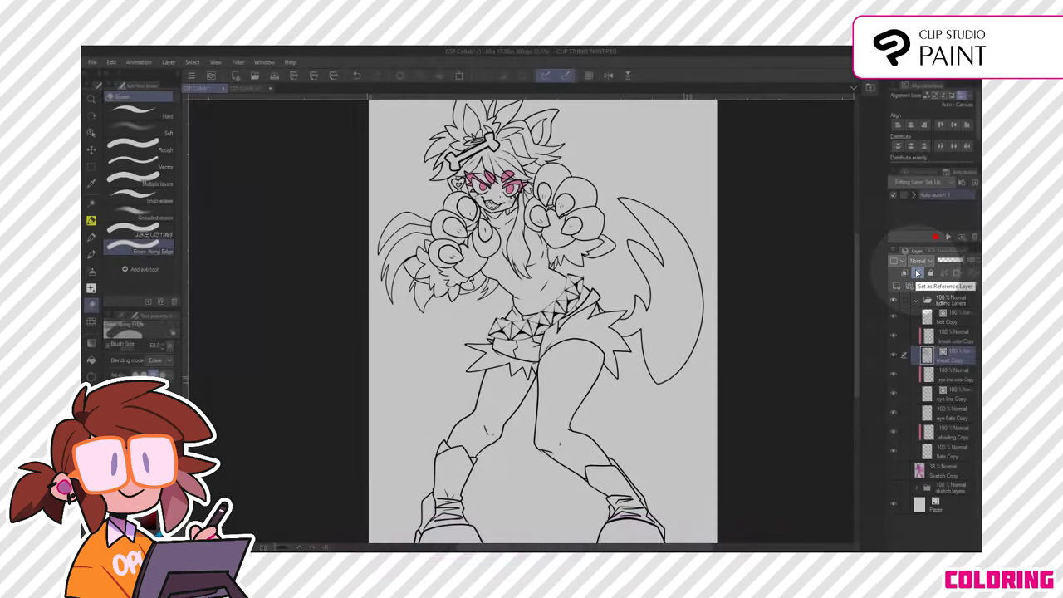
# Set the lineart Copy layer as reference and, on the flats Copy layer, auto-select the areas outside the character
pyautogui.scroll(-2, 548, 249)
pyautogui.moveTo(531, 233); pyautogui.dragTo(522, 235)
pyautogui.click(947, 451)
pyautogui.press('w')
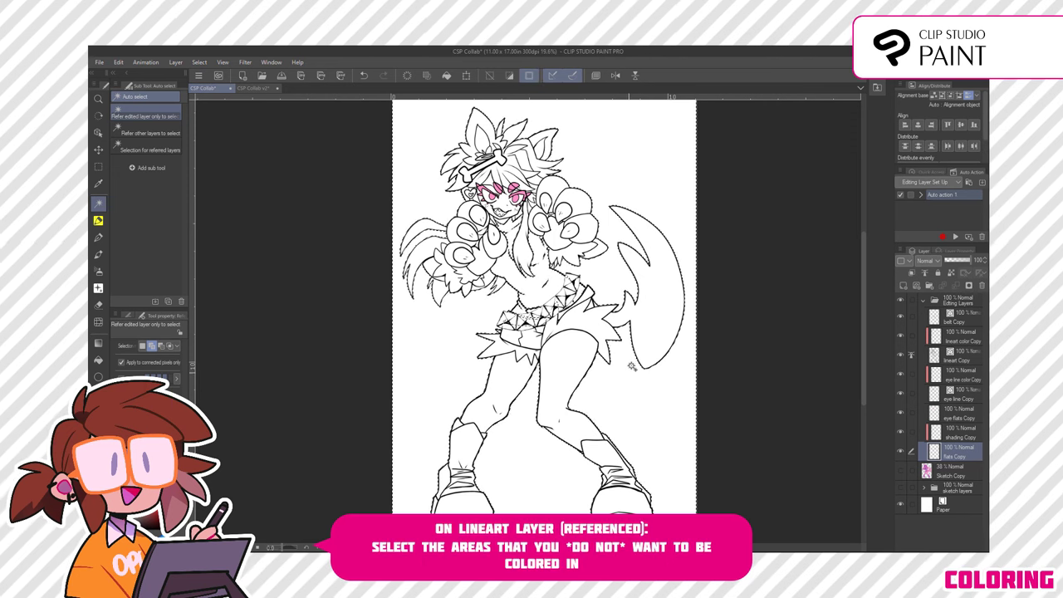
pyautogui.scroll(4, 463, 232)
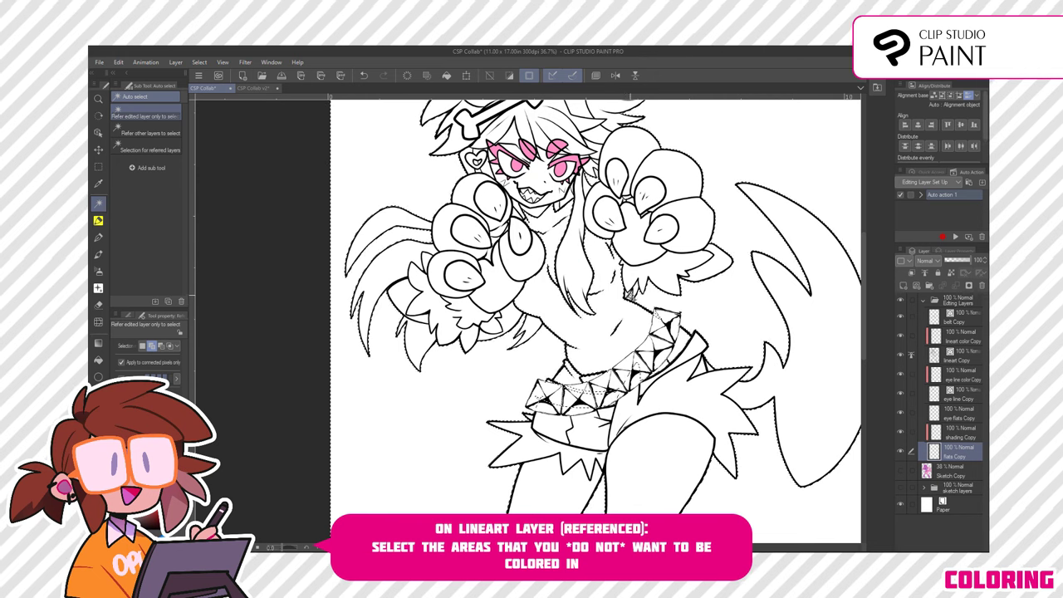
pyautogui.moveTo(677, 254); pyautogui.dragTo(644, 416)
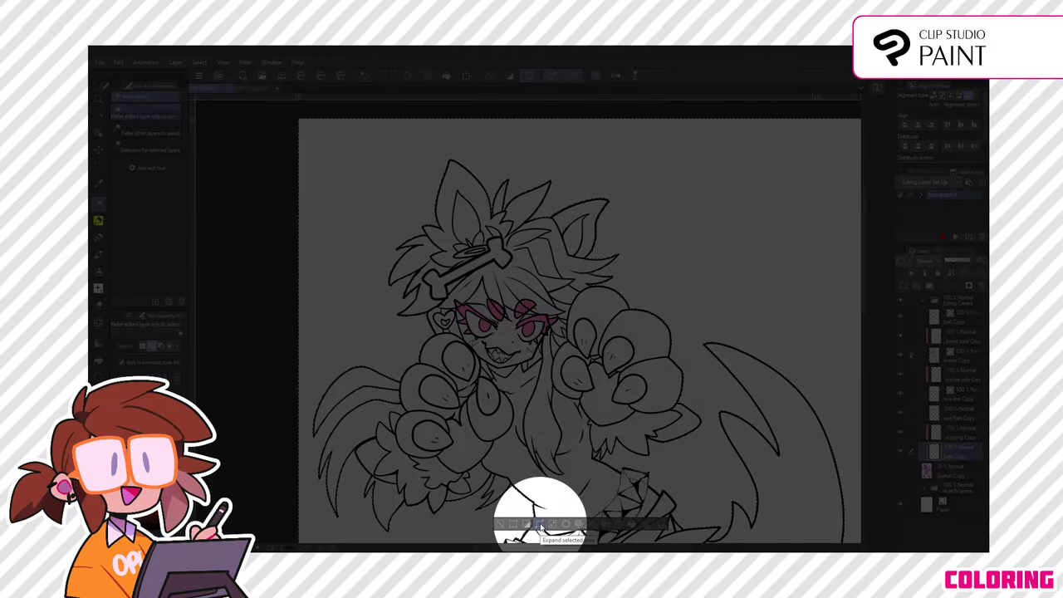
# Expand the selected area, invert it to fill the character's silhouette with dark red on flats Copy, and deselect
pyautogui.click(540, 525)
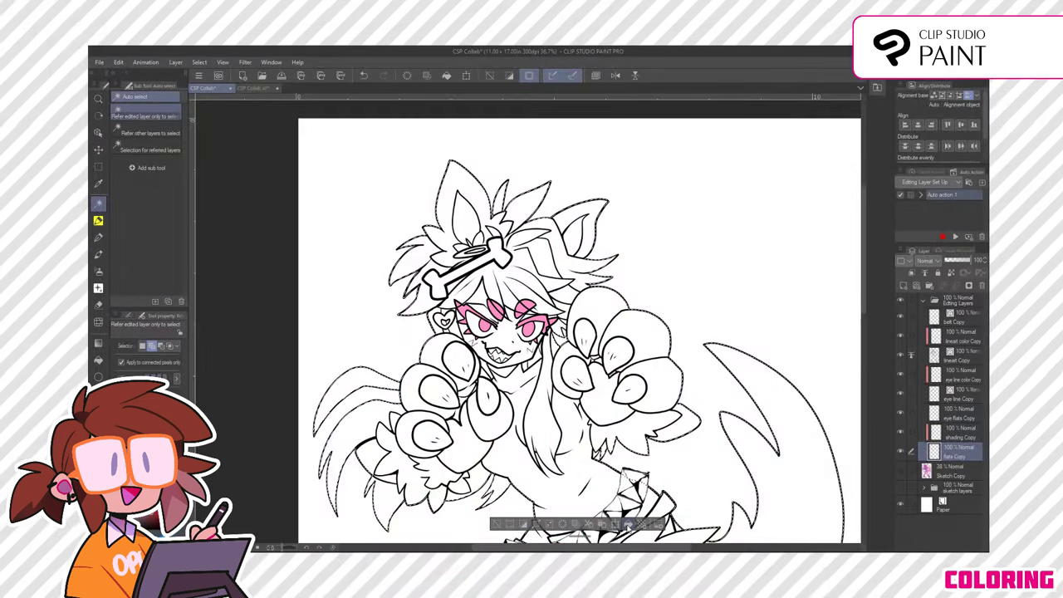
pyautogui.hotkey('alt', 'BackSpace')
pyautogui.scroll(-4, 615, 431)
pyautogui.hotkey('ctrl', 'd')
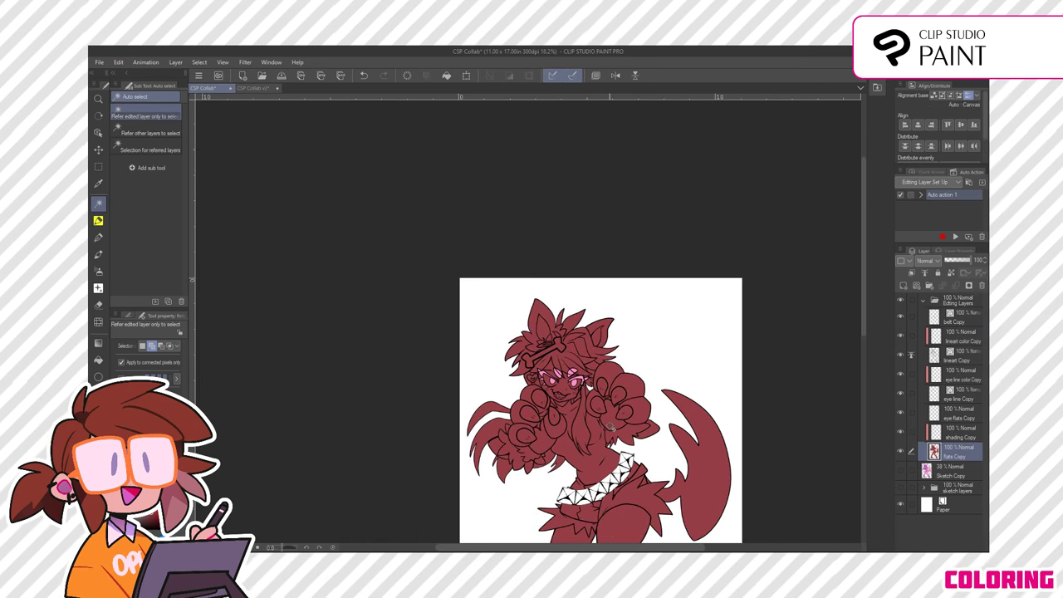
# Add a new raster layer directly above the Sketch Copy layer
pyautogui.scroll(7, 615, 432)
pyautogui.scroll(-4, 614, 432)
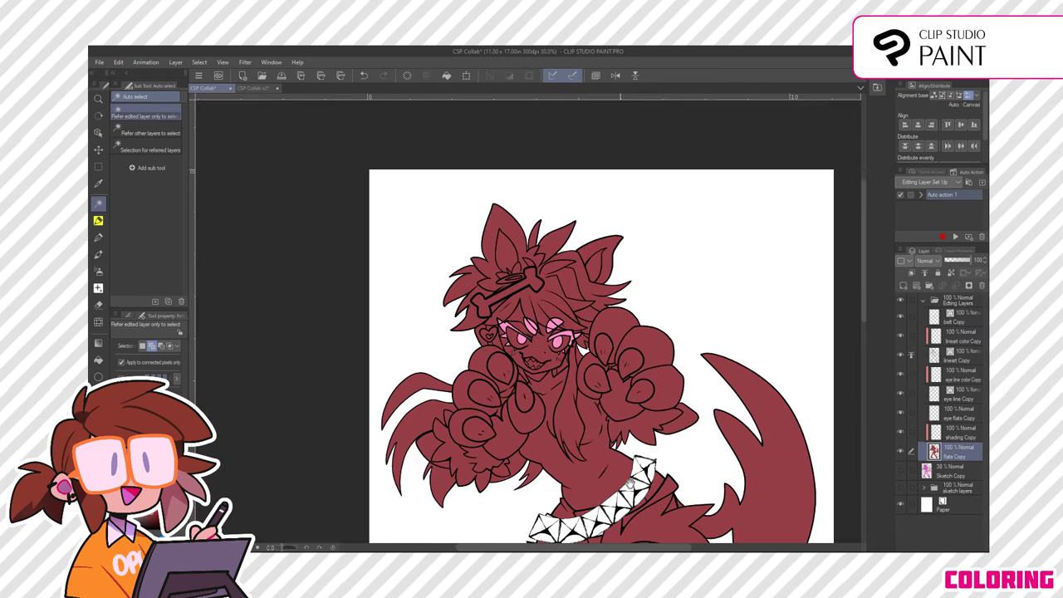
pyautogui.moveTo(614, 432); pyautogui.dragTo(526, 226)
pyautogui.moveTo(540, 391)
pyautogui.mouseDown()
pyautogui.moveTo(543, 318)
pyautogui.moveTo(543, 375)
pyautogui.mouseUp()
pyautogui.scroll(-3, 540, 318)
pyautogui.scroll(3, 509, 270)
pyautogui.click(920, 472)
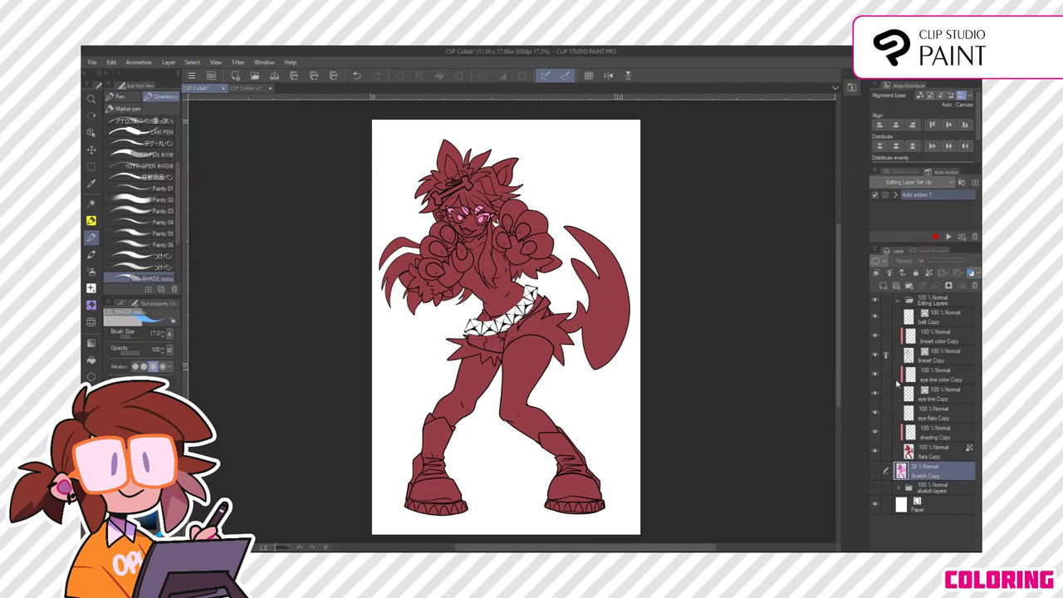
pyautogui.click(882, 285)
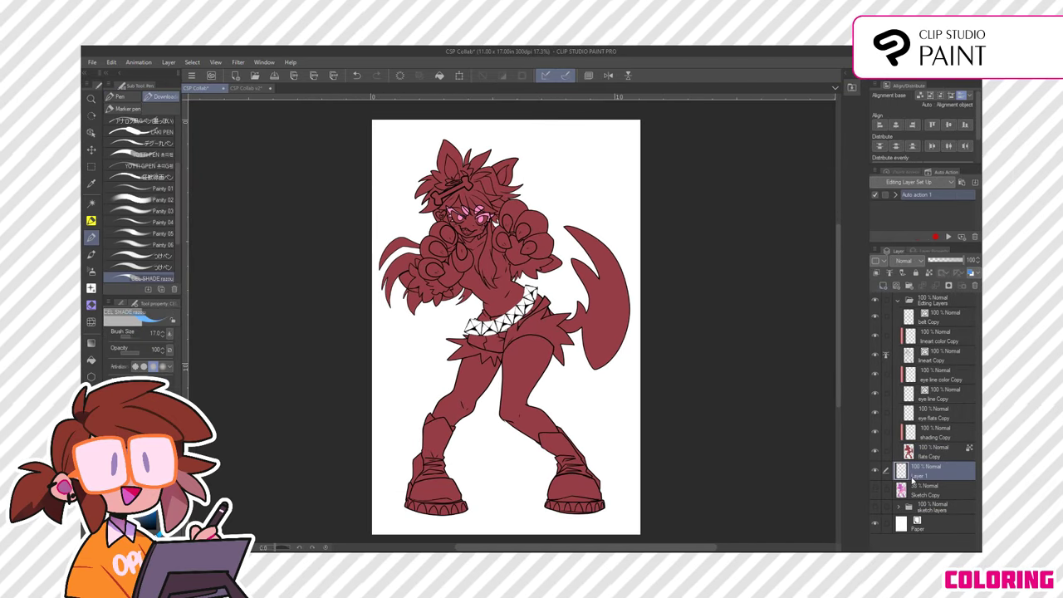
# Set up the Fill tool to refer to other layers and move the Hair layer directly above flats Copy
pyautogui.click(939, 362)
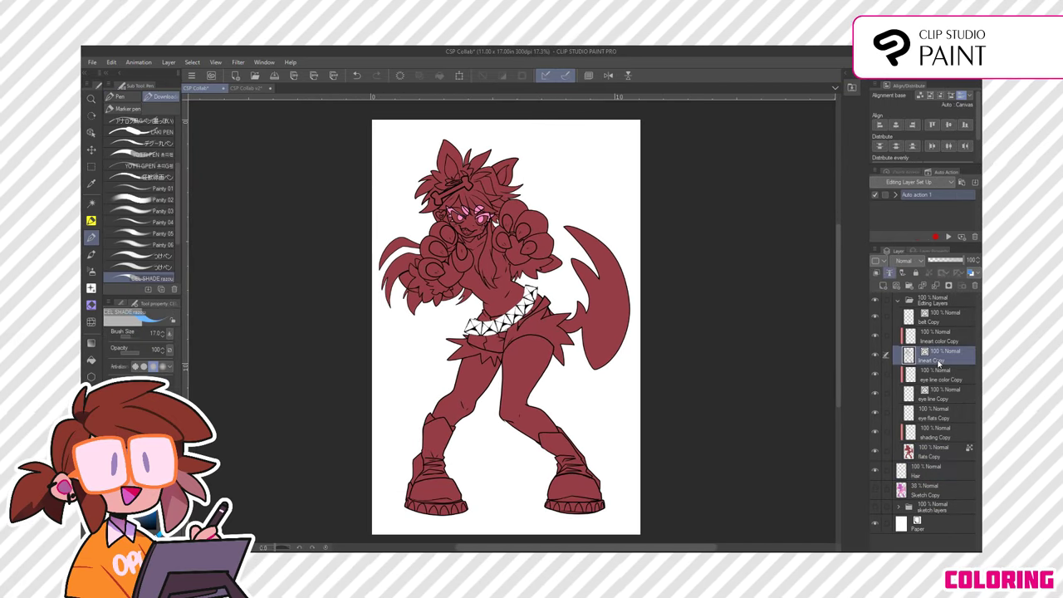
pyautogui.click(930, 470)
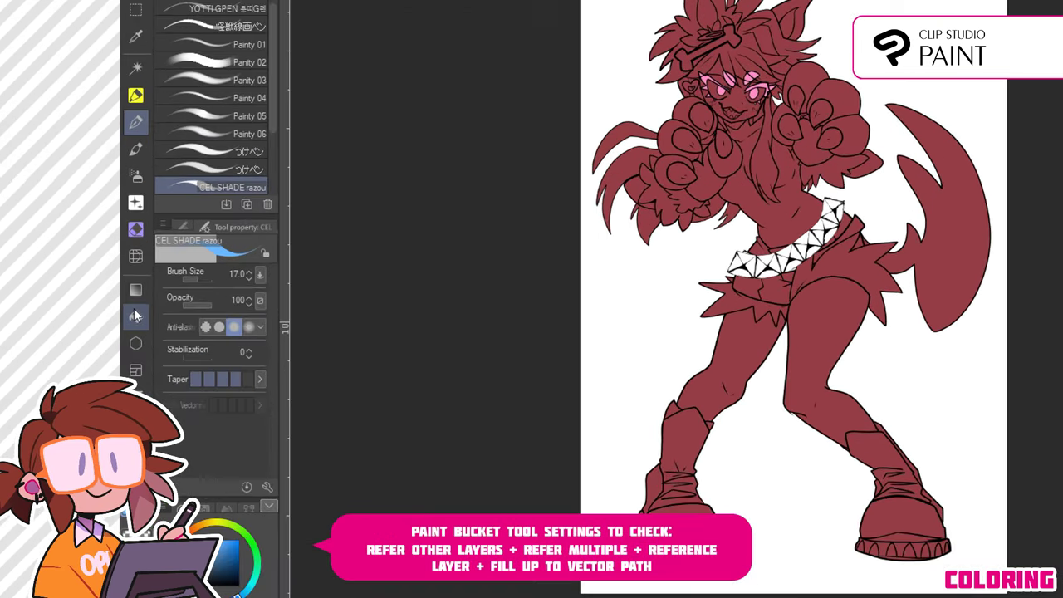
pyautogui.click(136, 316)
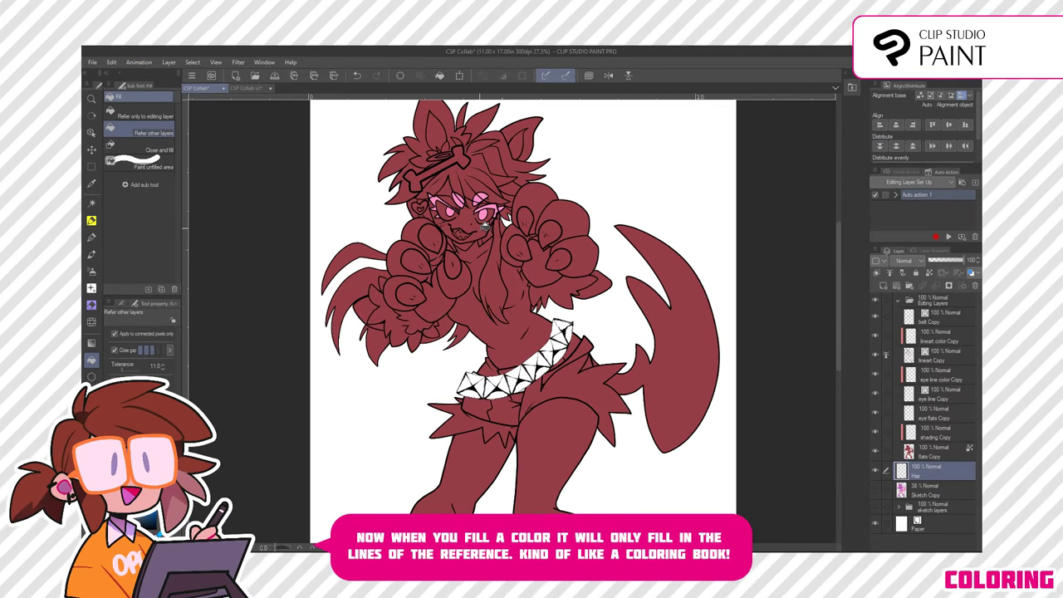
pyautogui.scroll(4, 484, 224)
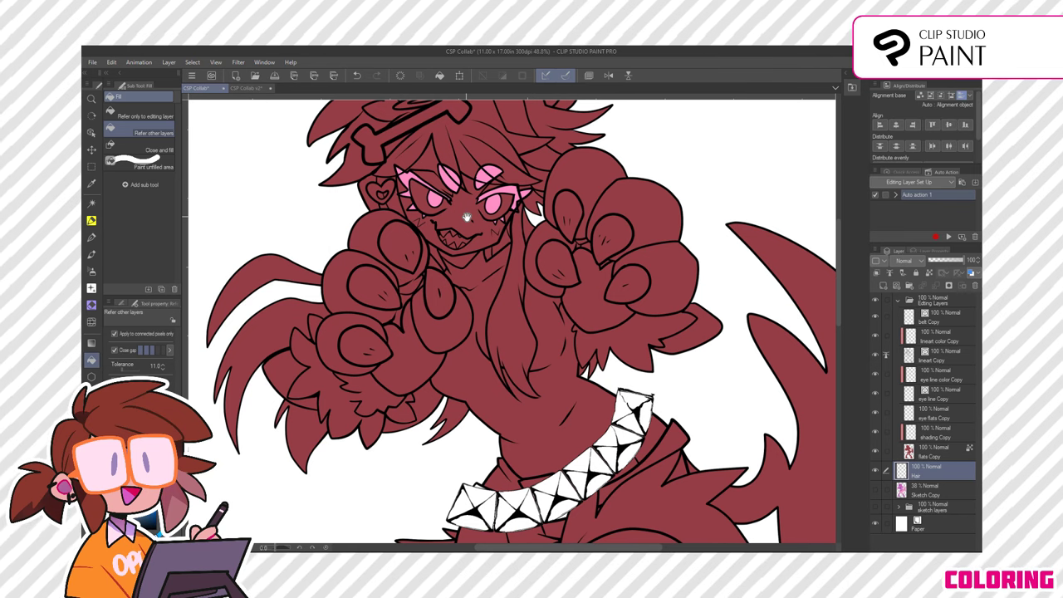
pyautogui.moveTo(467, 217); pyautogui.dragTo(524, 280)
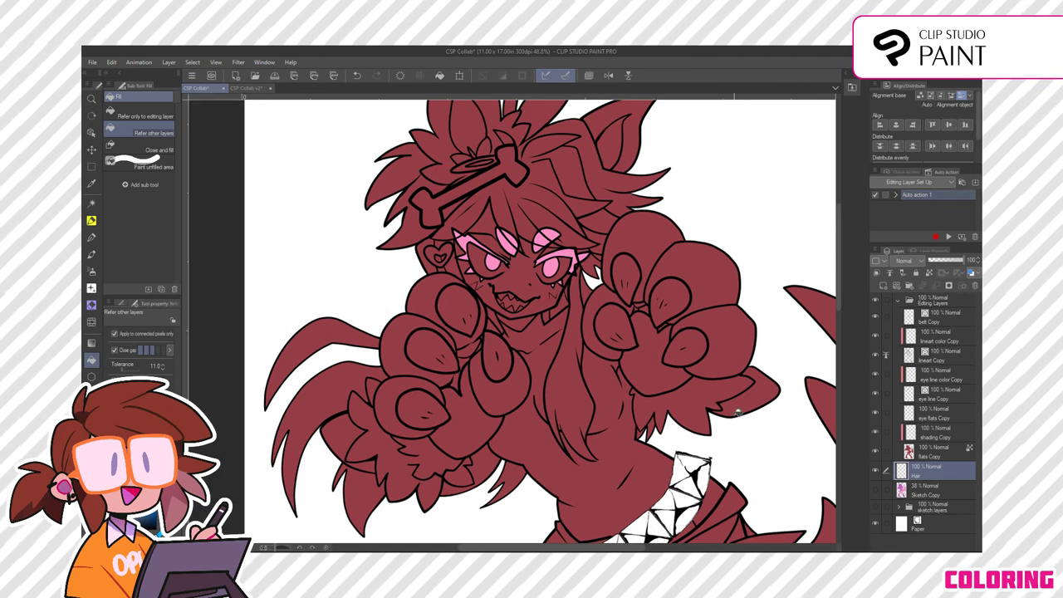
pyautogui.moveTo(923, 469); pyautogui.dragTo(928, 442)
# Fill the long hair strands behind the paws and around the face with light blue on the Hair layer
pyautogui.click(328, 397)
pyautogui.click(361, 495)
pyautogui.click(495, 470)
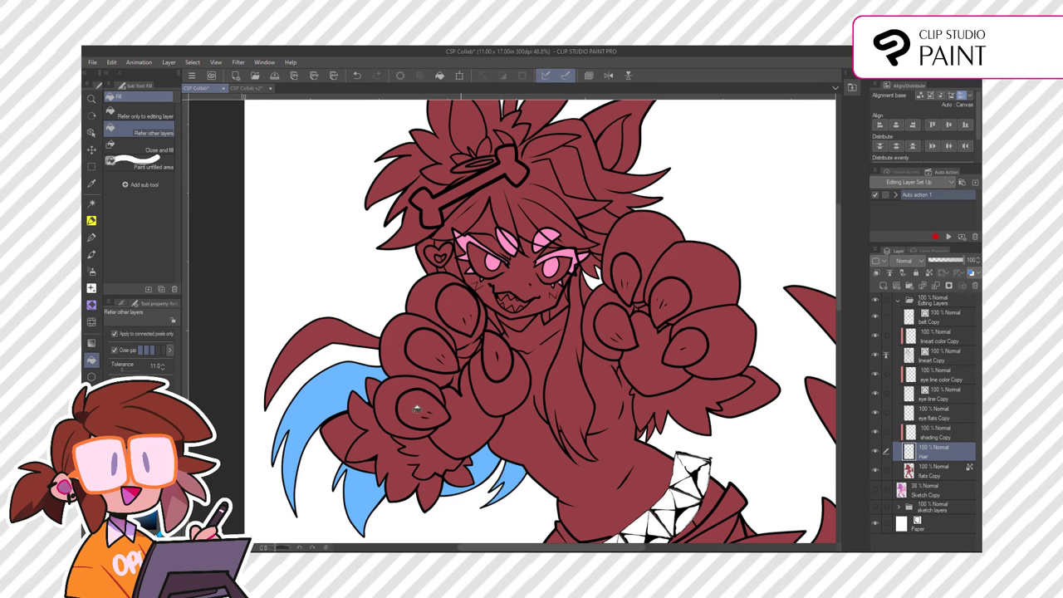
pyautogui.click(341, 336)
pyautogui.click(432, 262)
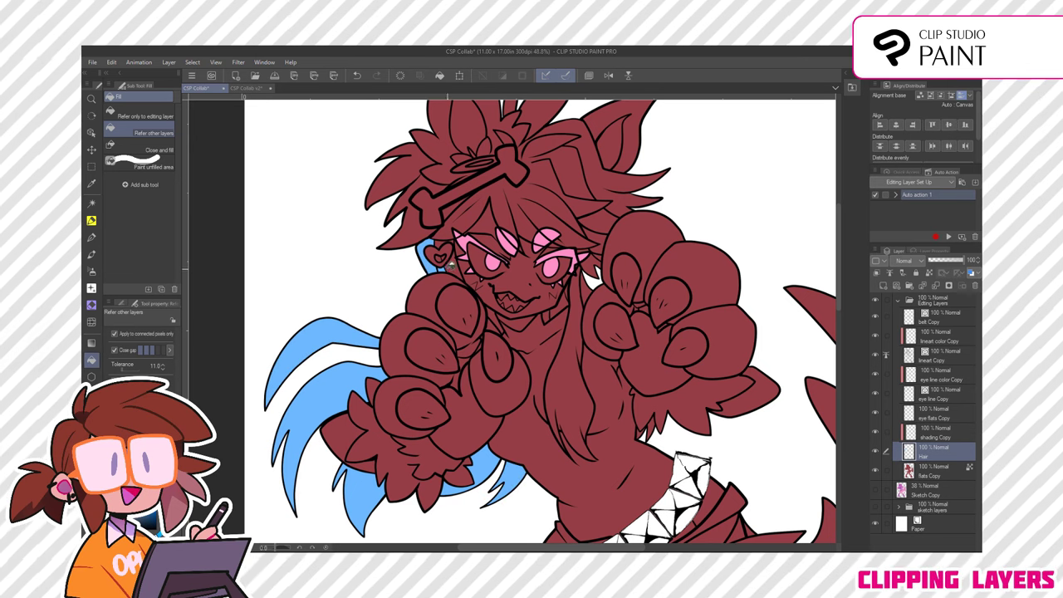
pyautogui.click(561, 309)
pyautogui.click(583, 286)
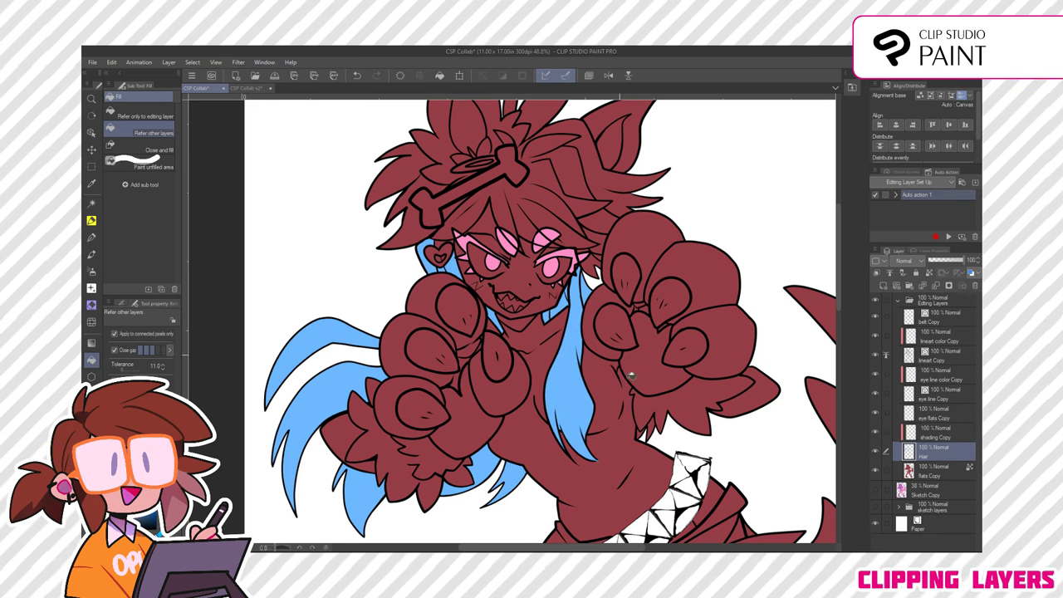
# Fill the bangs and the hair tufts around the head with light blue, undoing the last misplaced fill
pyautogui.click(489, 225)
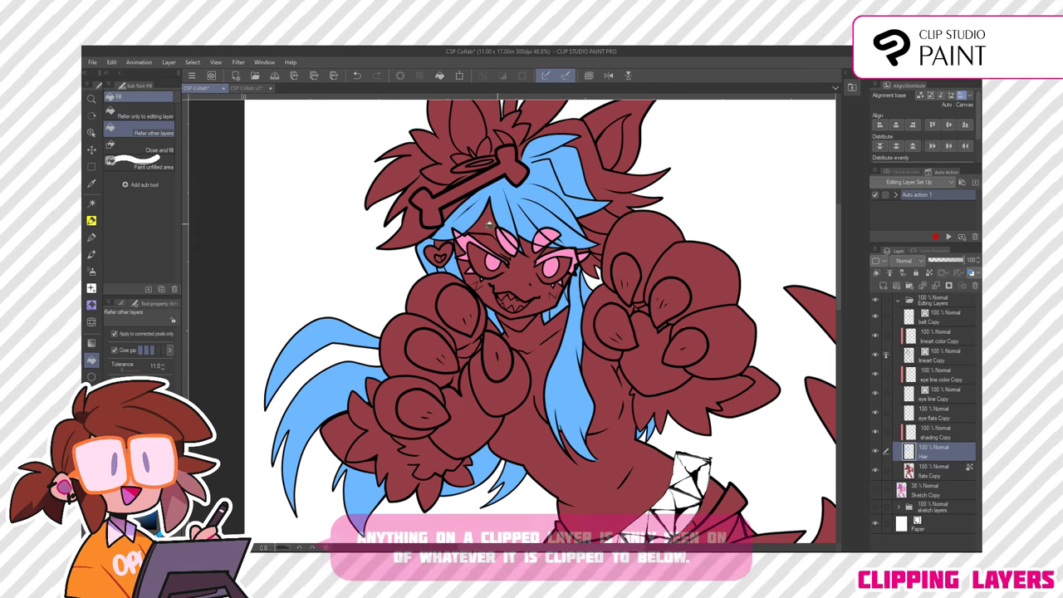
pyautogui.click(420, 222)
pyautogui.click(426, 157)
pyautogui.click(568, 126)
pyautogui.click(606, 218)
pyautogui.click(604, 236)
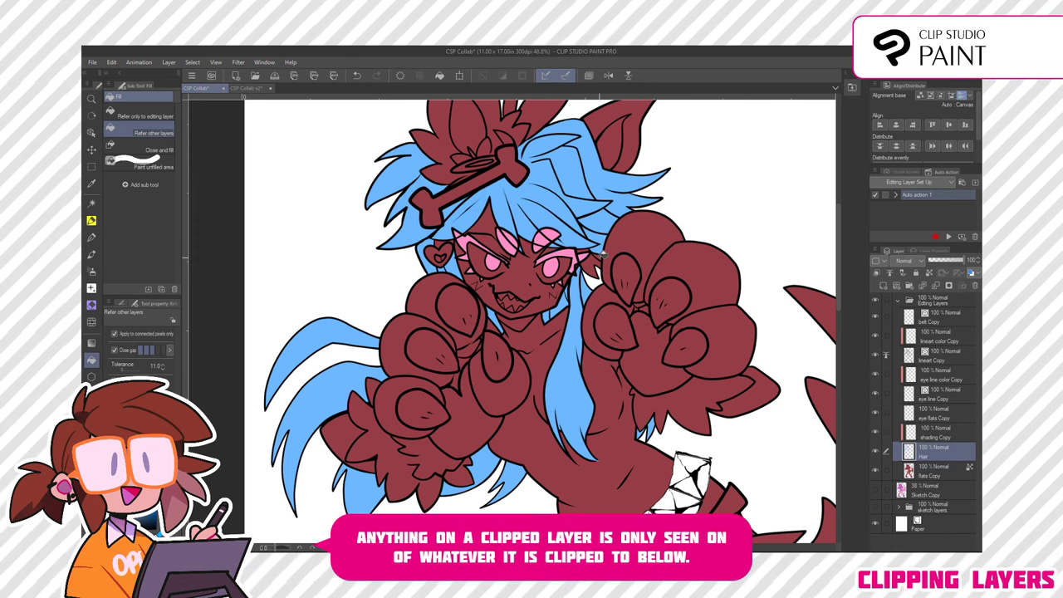
pyautogui.click(596, 259)
pyautogui.moveTo(565, 172); pyautogui.dragTo(548, 252)
pyautogui.click(526, 189)
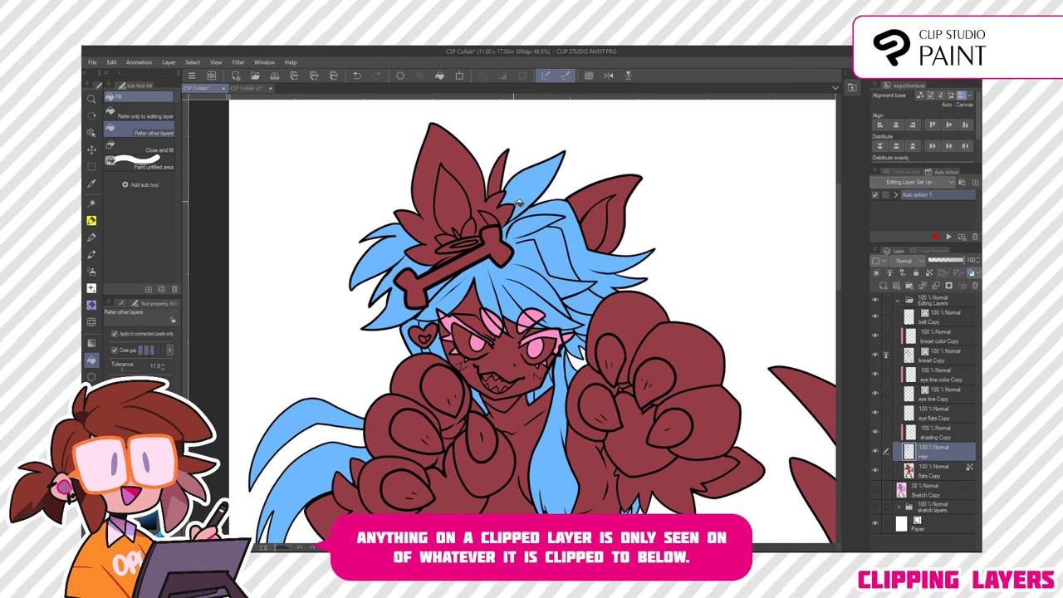
pyautogui.click(497, 234)
pyautogui.hotkey('ctrl', 'z')
# With the CEL SHADE pen enlarged to size 200, paint two light blue strokes extending past the hair's outline
pyautogui.moveTo(617, 347); pyautogui.dragTo(658, 281)
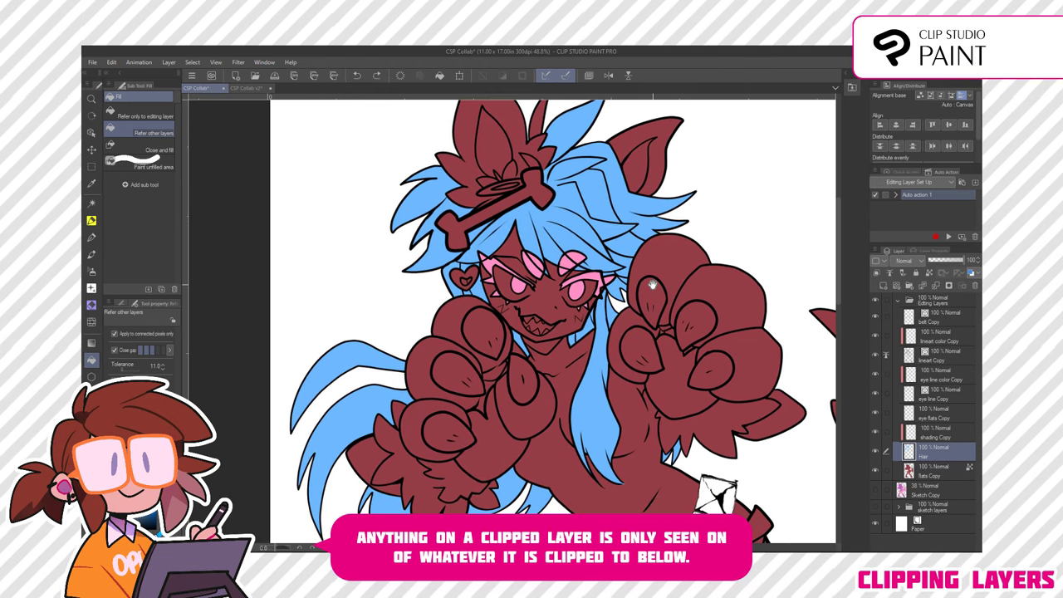
pyautogui.click(93, 238)
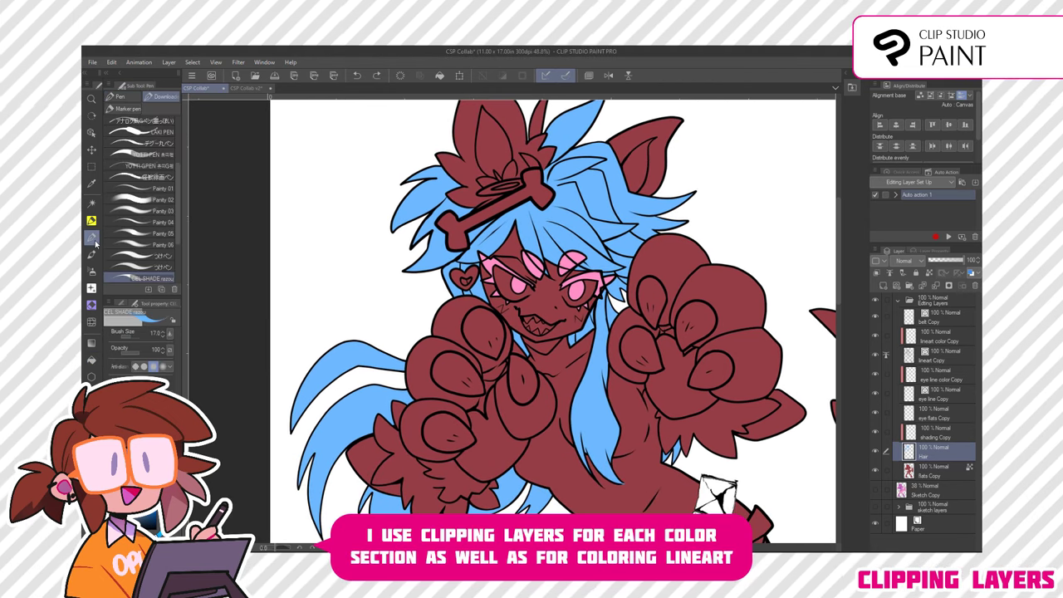
pyautogui.press(']')
pyautogui.press(']')
pyautogui.moveTo(413, 255)
pyautogui.mouseDown()
pyautogui.moveTo(405, 263)
pyautogui.moveTo(393, 219)
pyautogui.mouseUp()
pyautogui.moveTo(306, 370)
pyautogui.mouseDown()
pyautogui.moveTo(328, 382)
pyautogui.moveTo(328, 350)
pyautogui.moveTo(369, 369)
pyautogui.moveTo(352, 364)
pyautogui.moveTo(409, 339)
pyautogui.mouseUp()
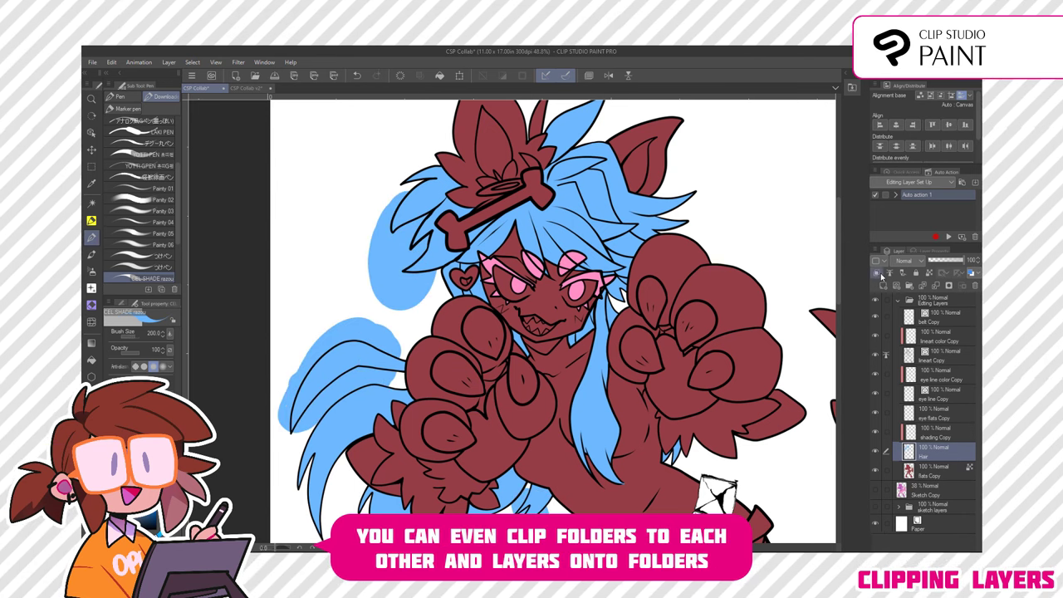
# Clip the Hair layer to the layer below, toggling the clipping on and off to compare the overflowing strokes
pyautogui.click(876, 276)
pyautogui.click(876, 276)
pyautogui.click(876, 276)
pyautogui.click(876, 276)
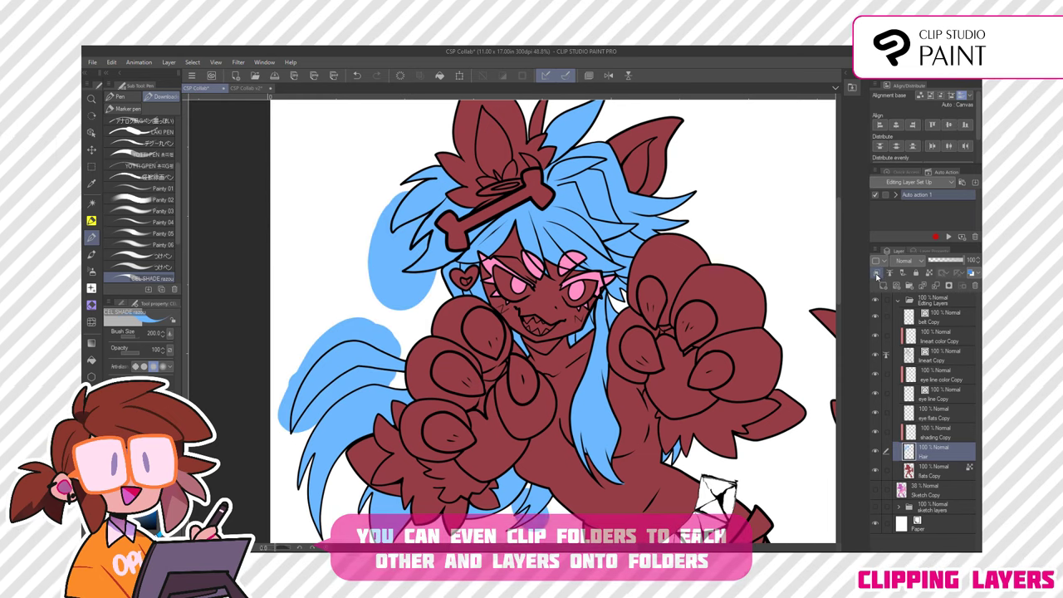
pyautogui.click(876, 275)
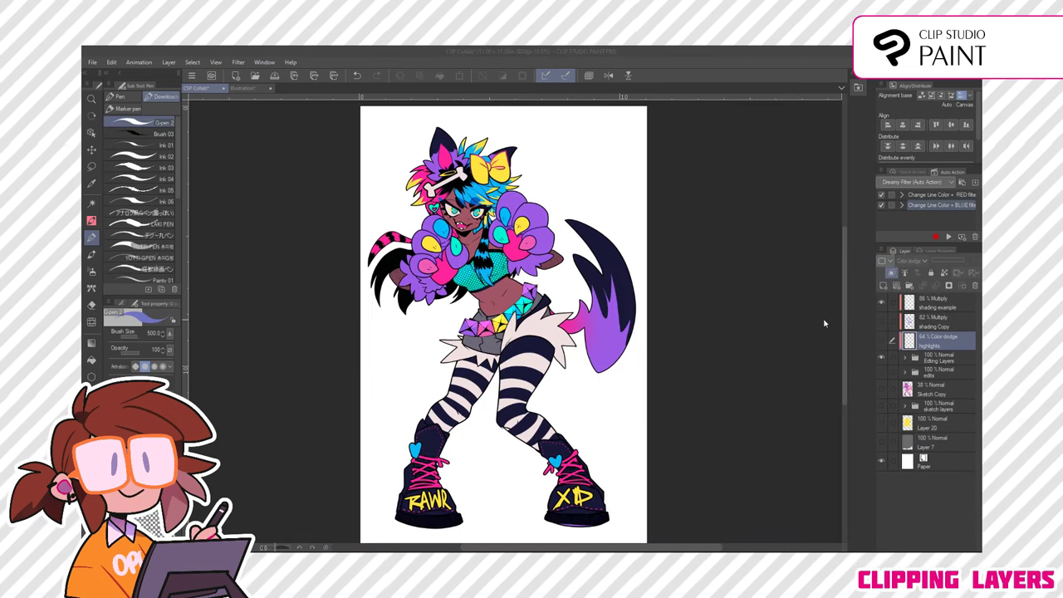
# On the shading example Multiply layer, draw and fill shadow shapes on the face, hair and paws, cleaning them with the eraser
pyautogui.click(967, 306)
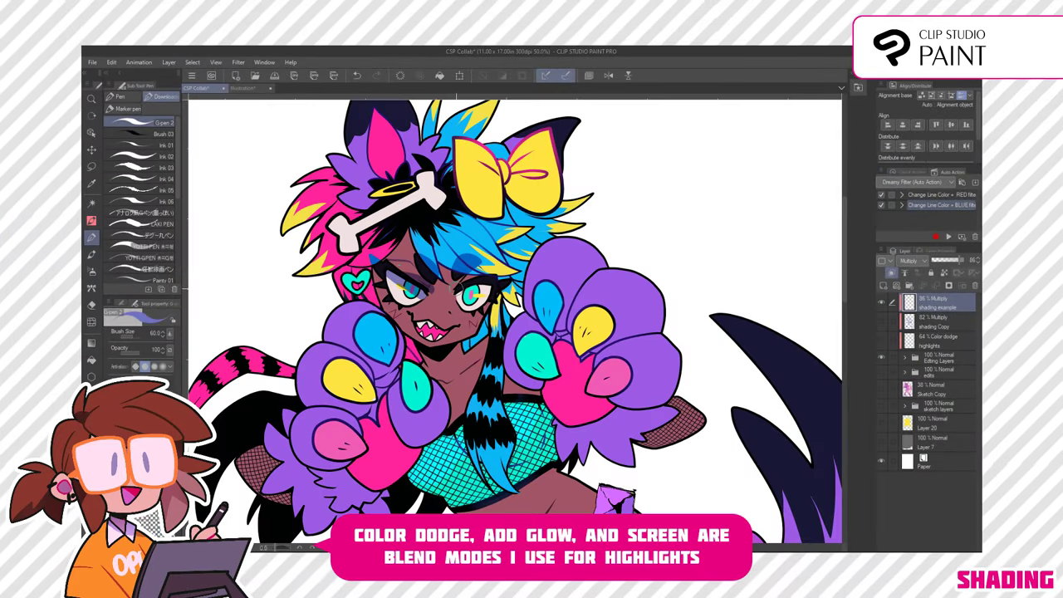
pyautogui.scroll(3, 420, 357)
pyautogui.press('e')
pyautogui.press('g')
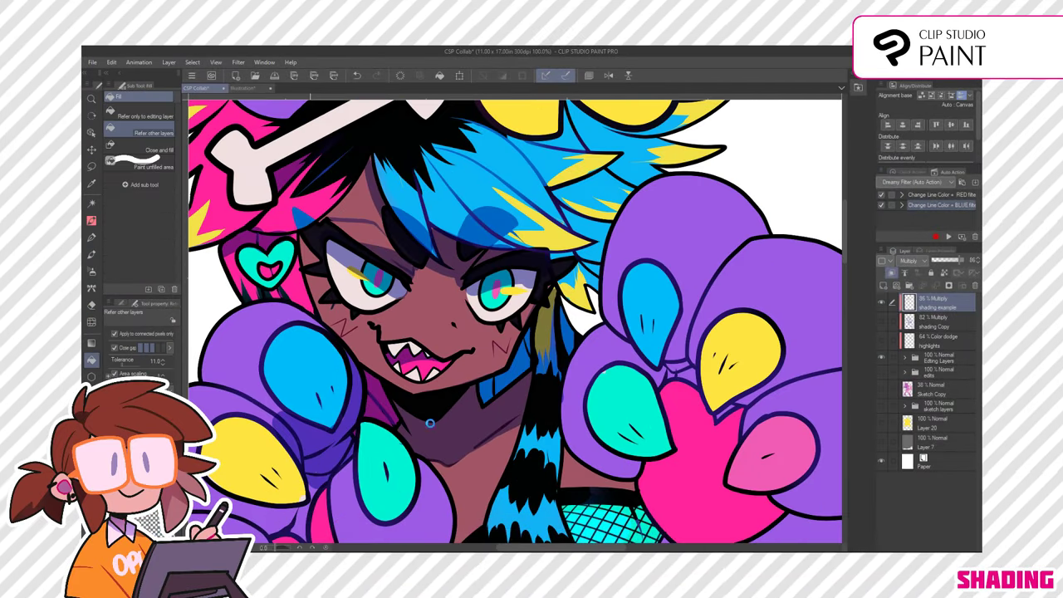
pyautogui.scroll(-1, 419, 357)
pyautogui.press('e')
pyautogui.moveTo(407, 282); pyautogui.dragTo(440, 261)
pyautogui.press('p')
pyautogui.moveTo(413, 179); pyautogui.dragTo(384, 217)
pyautogui.moveTo(597, 219); pyautogui.dragTo(600, 290)
pyautogui.press('g')
pyautogui.click(595, 295)
# Tint the shading example shadows with the Soft airbrush, enlarged to size 250, across the face, neck, hair and paw with transparent pixels locked
pyautogui.press('b')
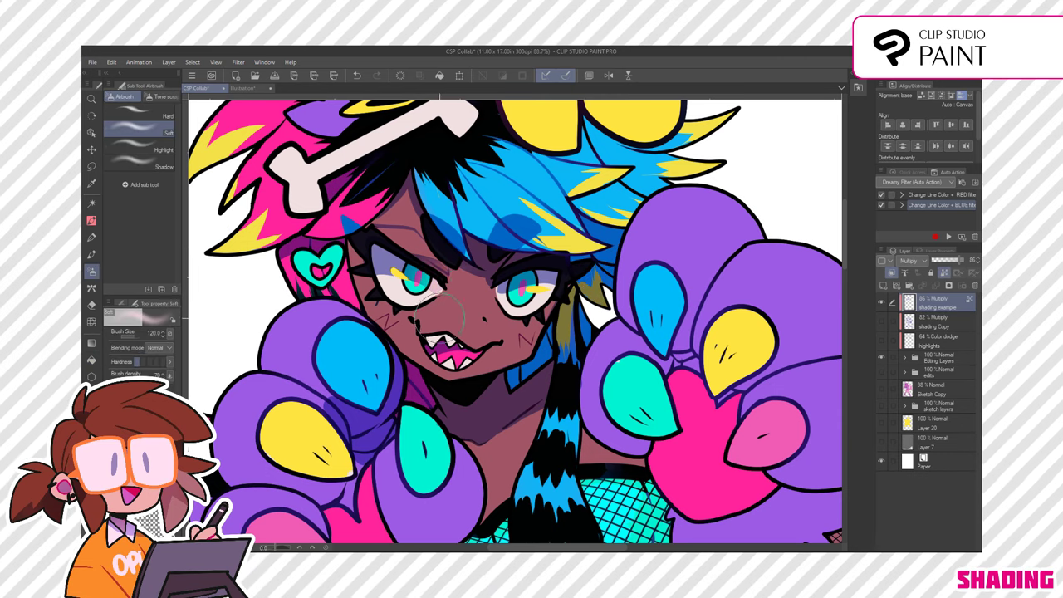
pyautogui.moveTo(448, 395); pyautogui.dragTo(523, 415)
pyautogui.moveTo(386, 258); pyautogui.dragTo(409, 270)
pyautogui.moveTo(366, 399); pyautogui.dragTo(382, 444)
pyautogui.moveTo(399, 183); pyautogui.dragTo(415, 208)
pyautogui.moveTo(613, 249); pyautogui.dragTo(593, 274)
pyautogui.moveTo(483, 373); pyautogui.dragTo(477, 396)
pyautogui.moveTo(374, 386); pyautogui.dragTo(362, 402)
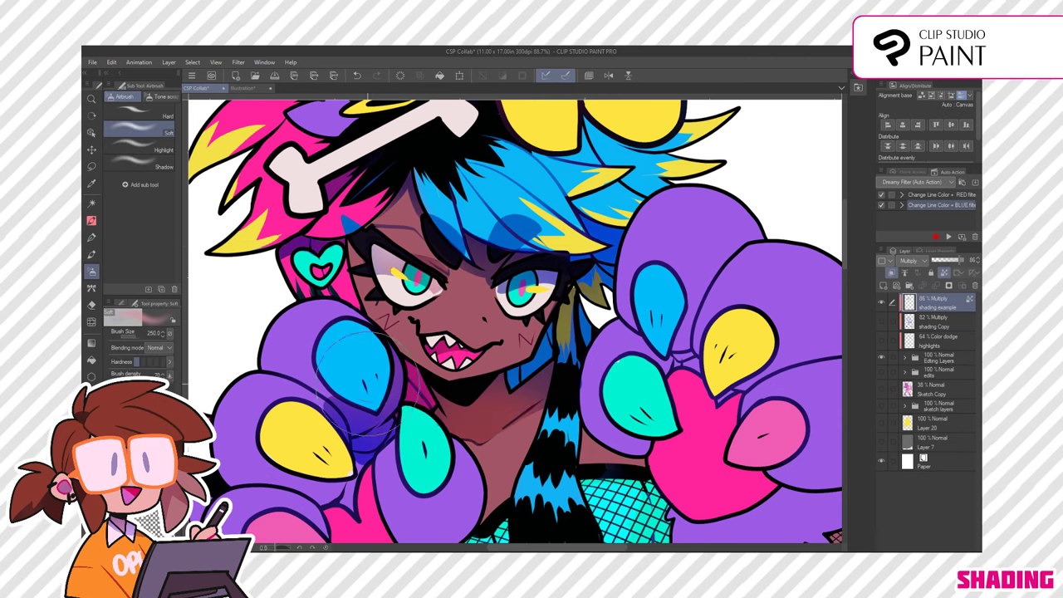
pyautogui.moveTo(602, 257); pyautogui.dragTo(595, 286)
# Add a clipped Multiply layer at 20% opacity above shading Copy and airbrush soft purple shading onto the paw
pyautogui.scroll(-1, 768, 399)
pyautogui.click(934, 322)
pyautogui.click(892, 286)
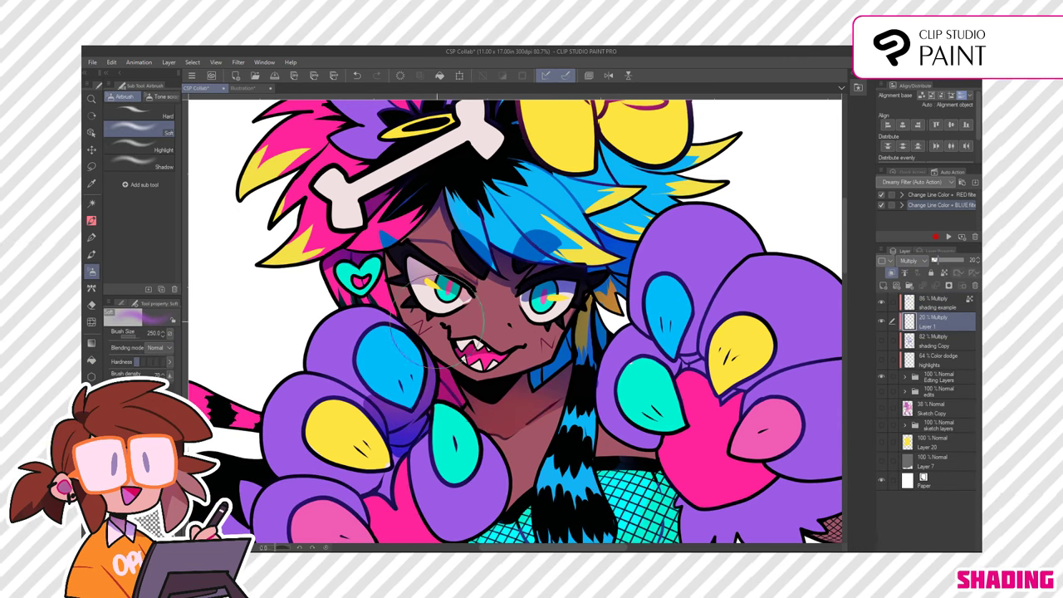
pyautogui.scroll(-3, 416, 365)
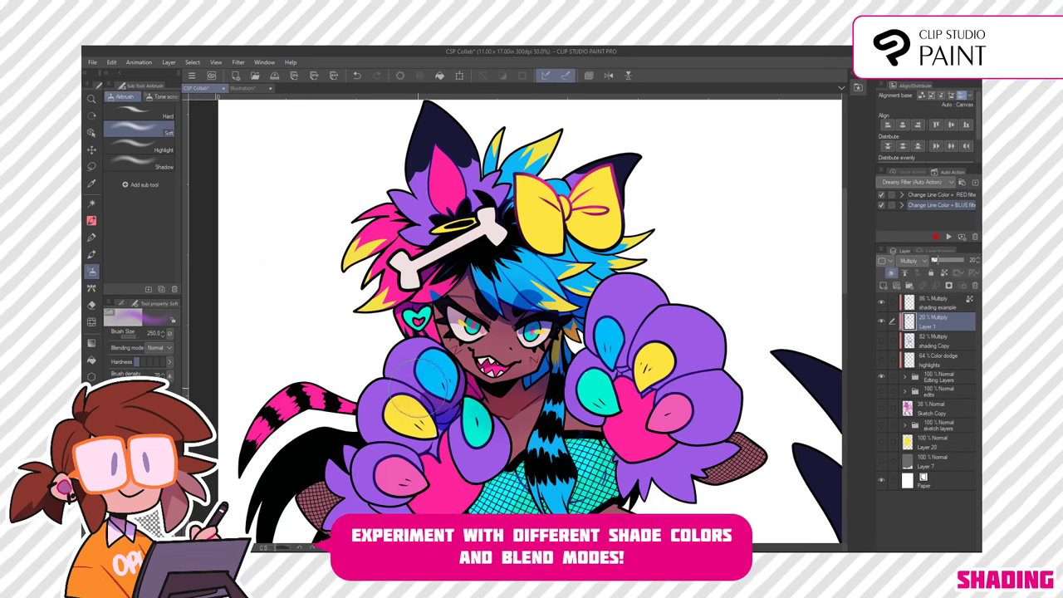
pyautogui.moveTo(418, 388); pyautogui.dragTo(436, 394)
# Set the opacity of shading example to 87% and Layer 1 to 29%, and airbrush soft shading over the blue hair and the other paw
pyautogui.click(941, 304)
pyautogui.click(958, 261)
pyautogui.click(925, 320)
pyautogui.click(940, 260)
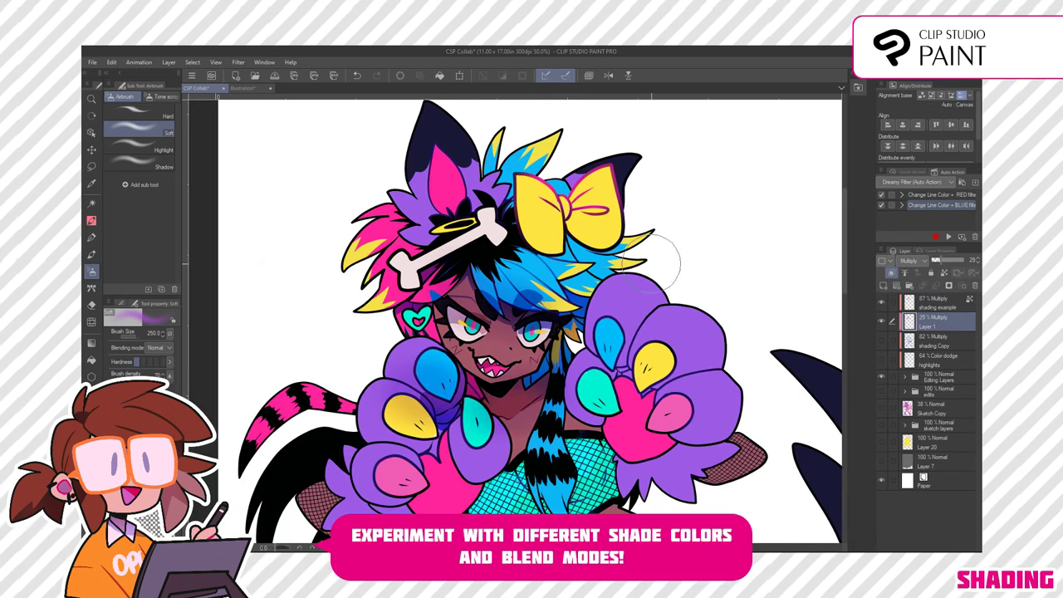
pyautogui.moveTo(556, 282); pyautogui.dragTo(616, 270)
pyautogui.moveTo(610, 377); pyautogui.dragTo(594, 399)
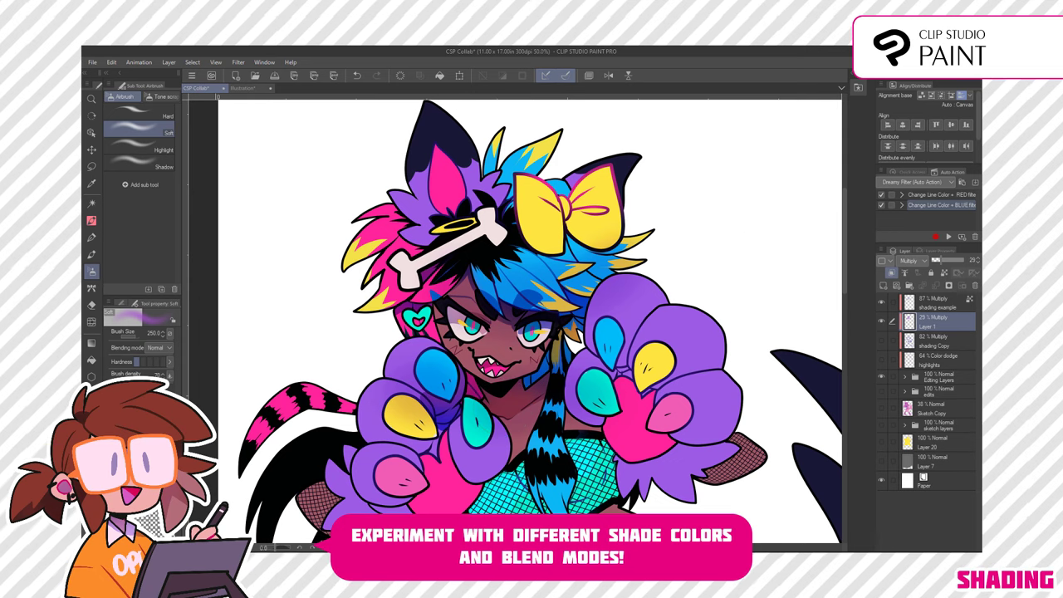
# Toggle the visibility of Layer 1 and the shading example layer to compare the artwork with and without shading
pyautogui.click(879, 323)
pyautogui.click(879, 323)
pyautogui.click(879, 323)
pyautogui.click(881, 305)
pyautogui.click(881, 305)
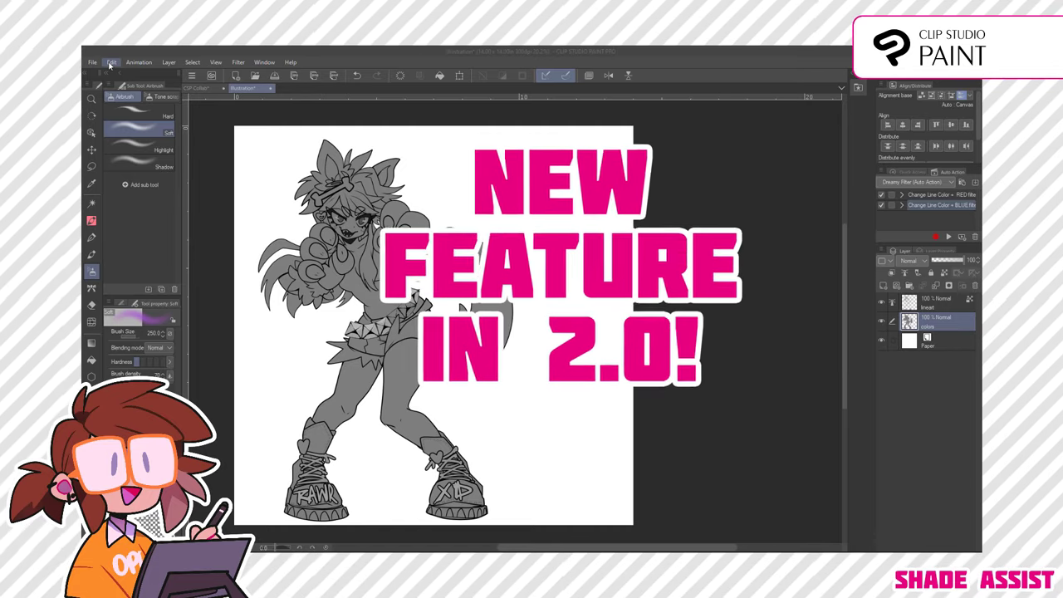
# Open Shading Assist for the colors layer and reposition its light source around the character, trying smooth shading
pyautogui.click(110, 63)
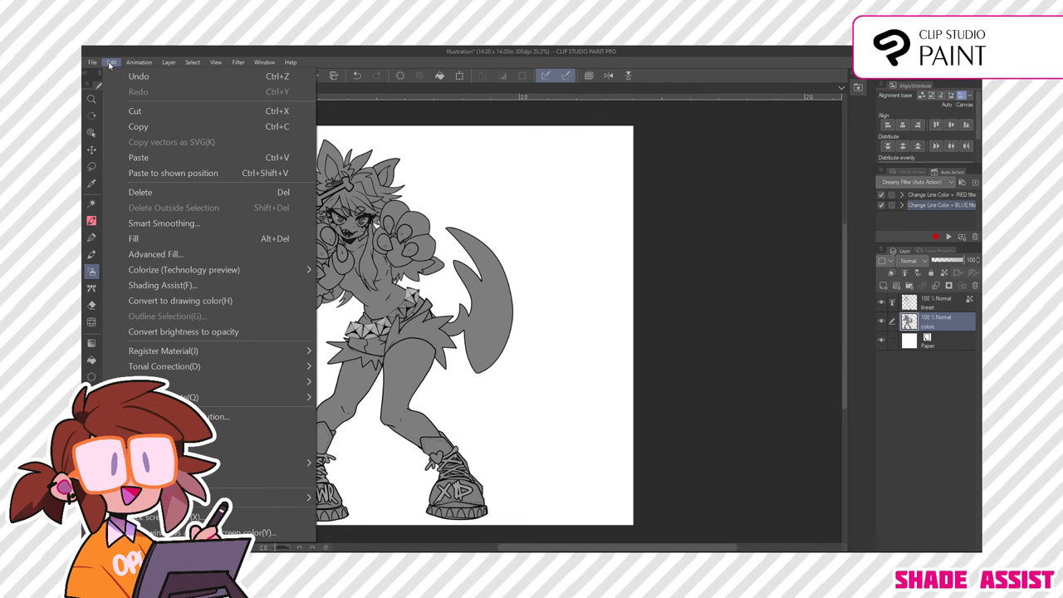
pyautogui.click(179, 286)
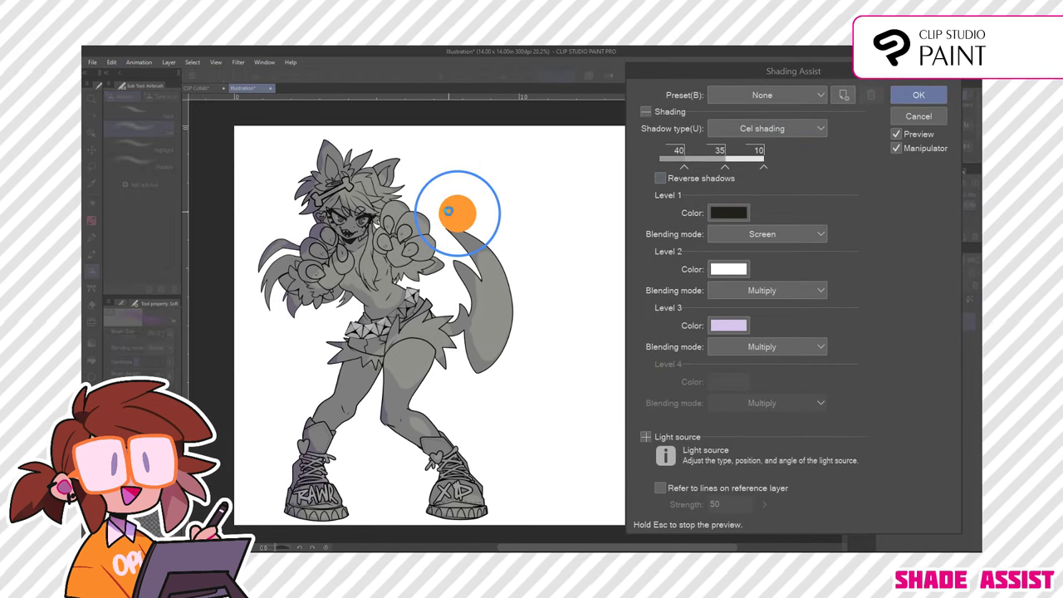
pyautogui.moveTo(456, 203)
pyautogui.mouseDown()
pyautogui.moveTo(603, 276)
pyautogui.moveTo(274, 357)
pyautogui.moveTo(361, 450)
pyautogui.mouseUp()
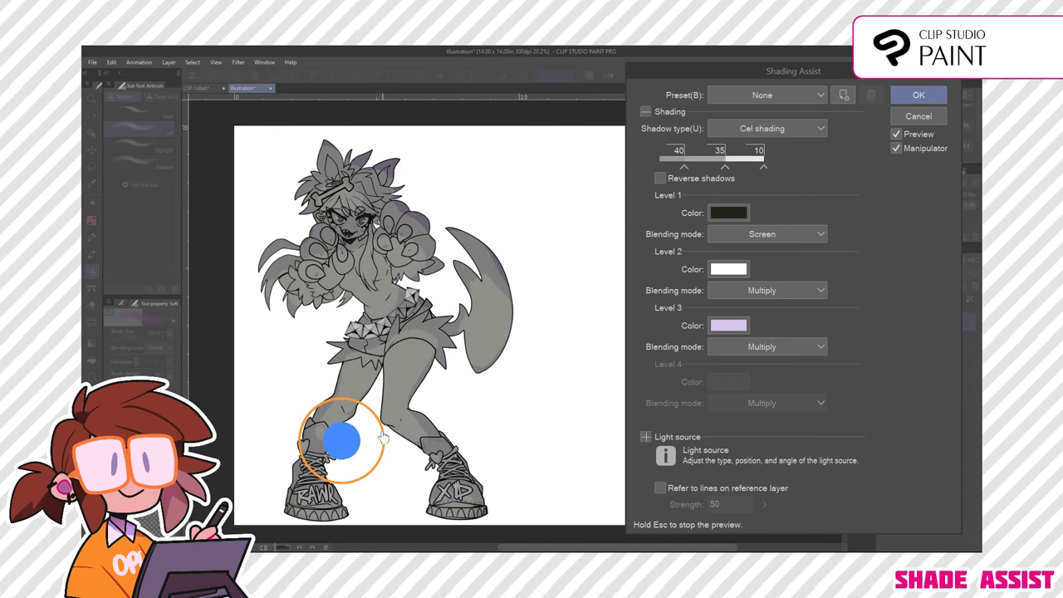
pyautogui.moveTo(349, 438); pyautogui.dragTo(353, 188)
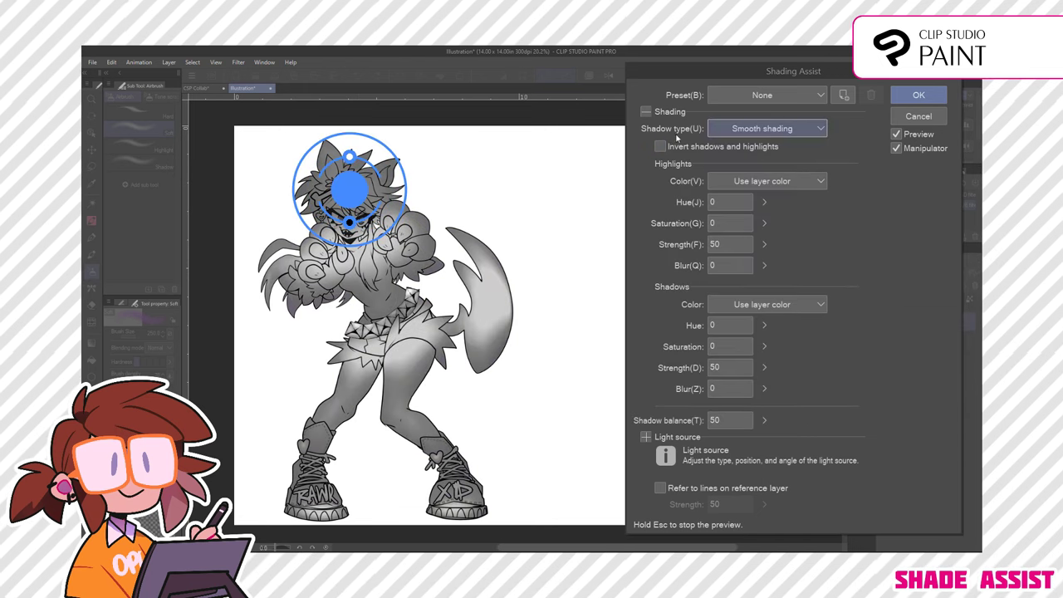
pyautogui.moveTo(354, 185); pyautogui.dragTo(435, 152)
# Try several Shading Assist lighting presets on the character, including Evening, Morning and Faint backlight
pyautogui.click(761, 94)
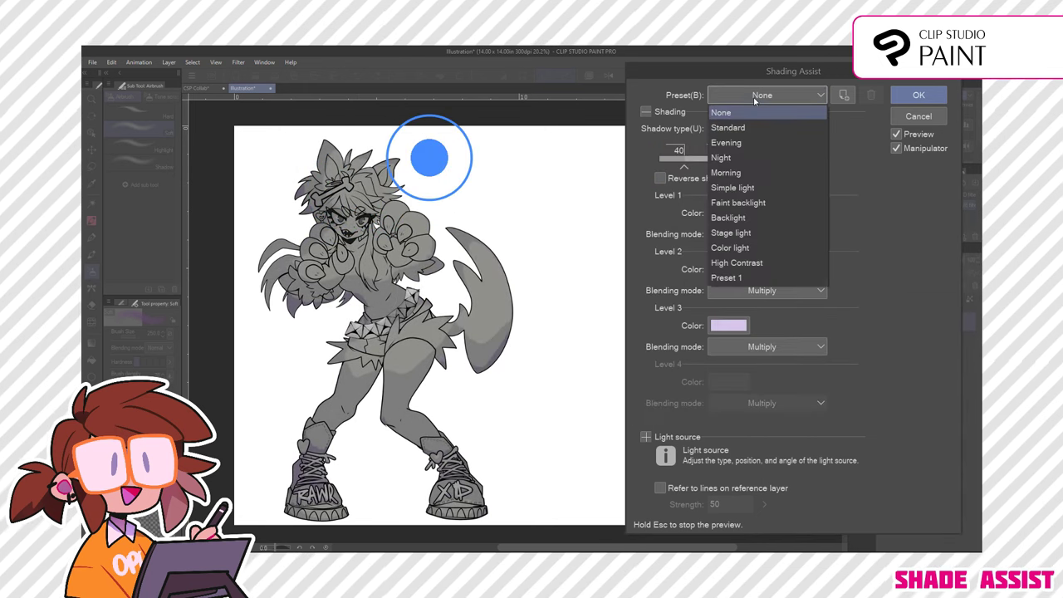
pyautogui.click(772, 139)
pyautogui.click(750, 97)
pyautogui.click(745, 169)
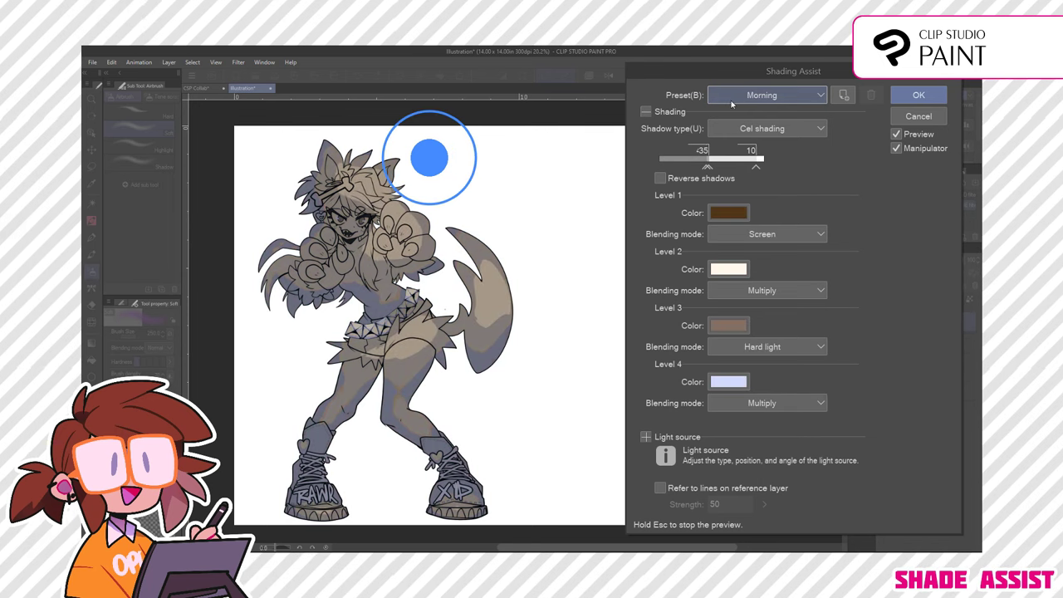
pyautogui.click(735, 101)
pyautogui.click(753, 192)
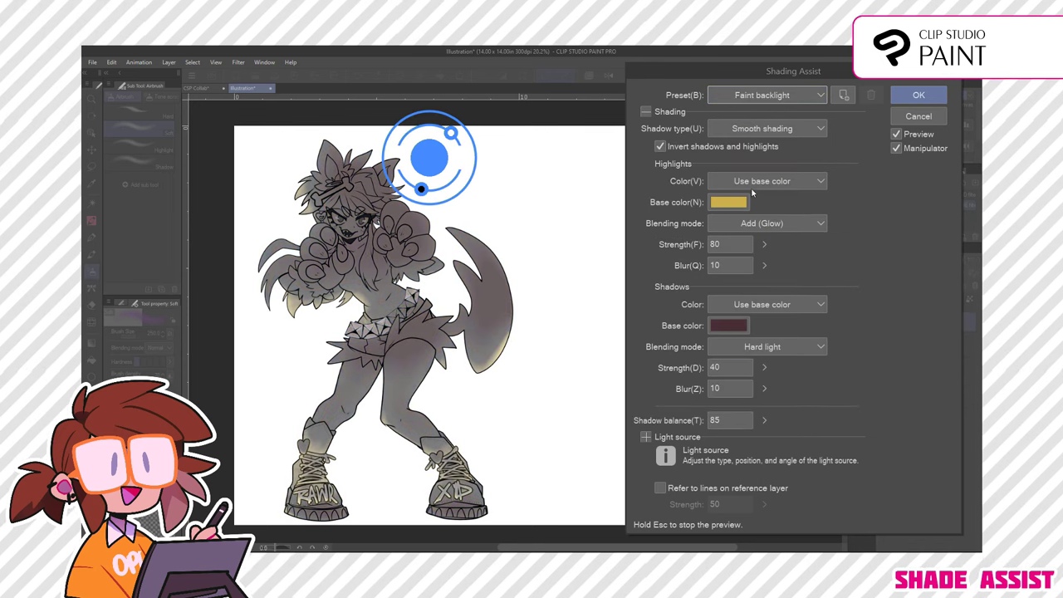
pyautogui.click(750, 96)
pyautogui.click(714, 232)
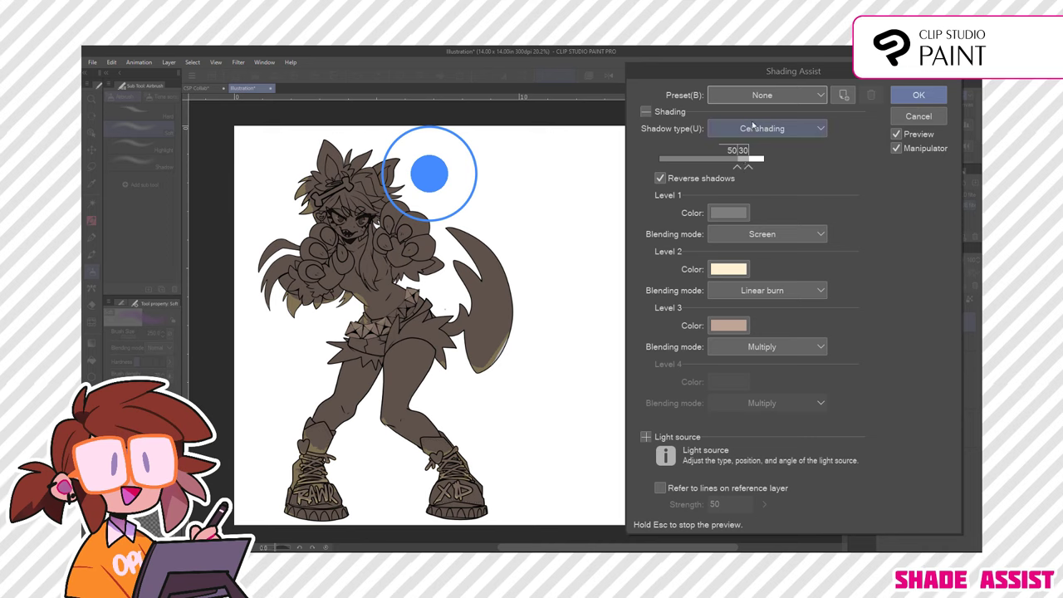
# Try the High Contrast preset and apply Preset 1 as cel shading on the colors layer
pyautogui.click(761, 95)
pyautogui.click(762, 264)
pyautogui.click(761, 94)
pyautogui.click(761, 280)
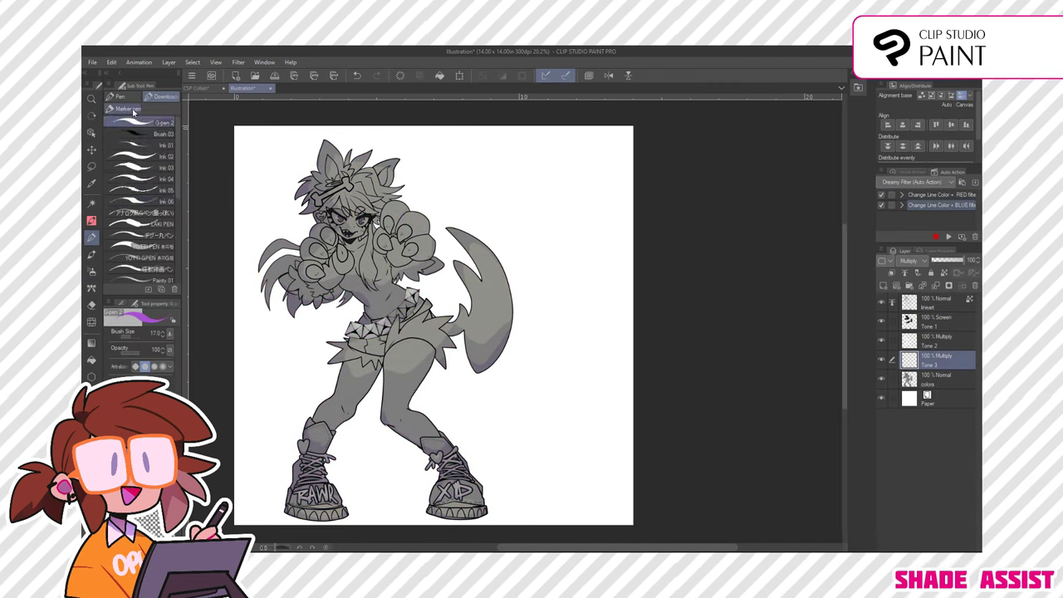
# Clip the tone layers to the colors layer and paint darker shading on the legs on Tone 3 with the Painty 02 brush
pyautogui.scroll(-2, 140, 208)
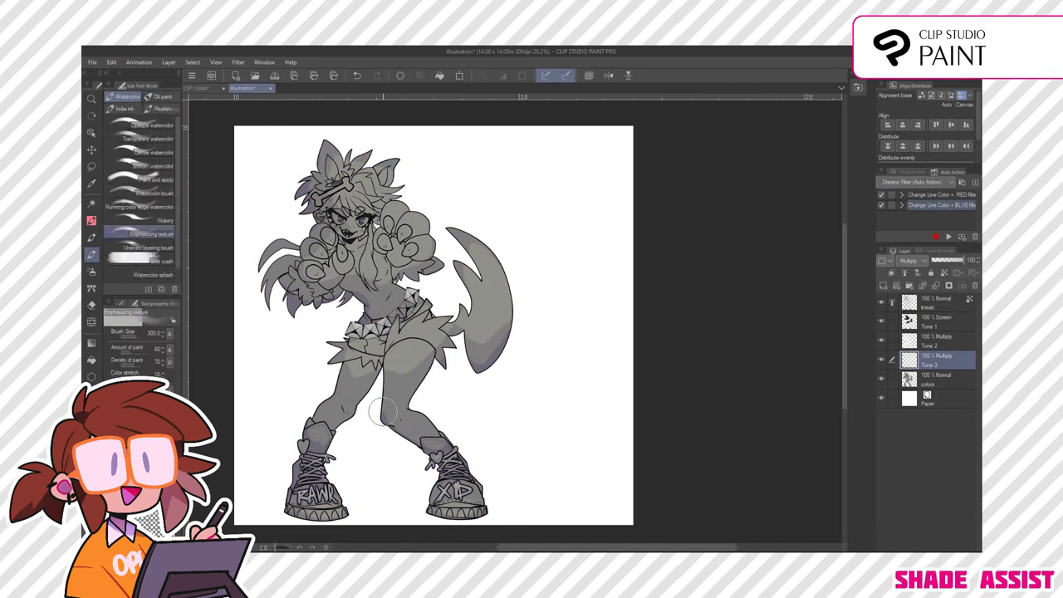
pyautogui.click(140, 278)
pyautogui.click(937, 321)
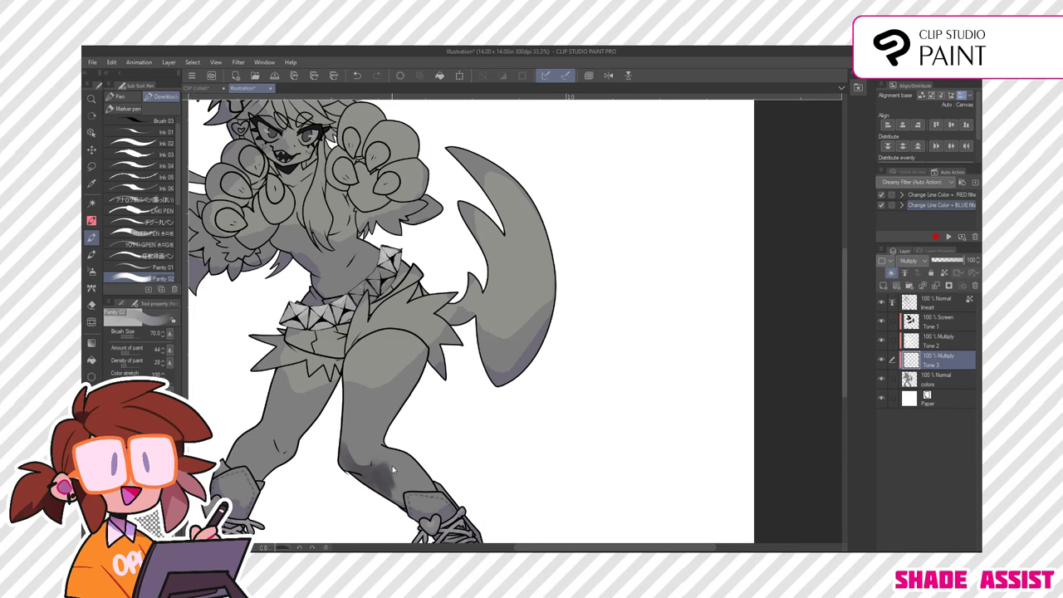
pyautogui.moveTo(387, 468); pyautogui.dragTo(348, 466)
pyautogui.moveTo(390, 365); pyautogui.dragTo(419, 390)
pyautogui.moveTo(424, 486); pyautogui.dragTo(365, 448)
pyautogui.moveTo(248, 484); pyautogui.dragTo(231, 496)
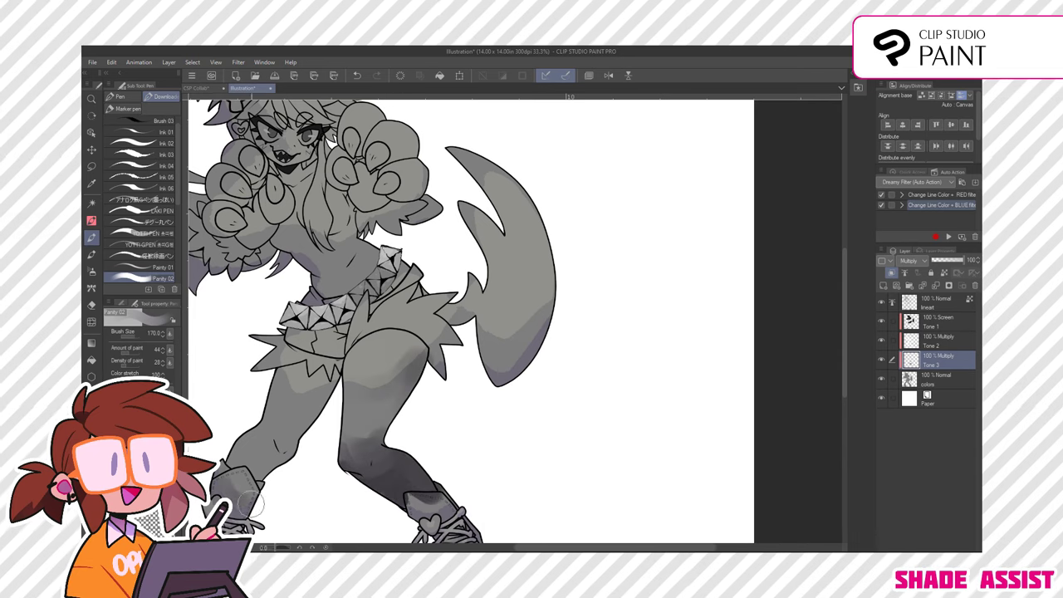
# Enlarge the brush and extend the painted shading on Tone 3 over the character's torso, arms and thighs
pyautogui.moveTo(324, 137); pyautogui.dragTo(440, 310)
pyautogui.press(']')
pyautogui.press(']')
pyautogui.press(']')
pyautogui.press(']')
pyautogui.moveTo(341, 282); pyautogui.dragTo(307, 424)
pyautogui.moveTo(365, 233); pyautogui.dragTo(415, 316)
pyautogui.scroll(-3, 442, 268)
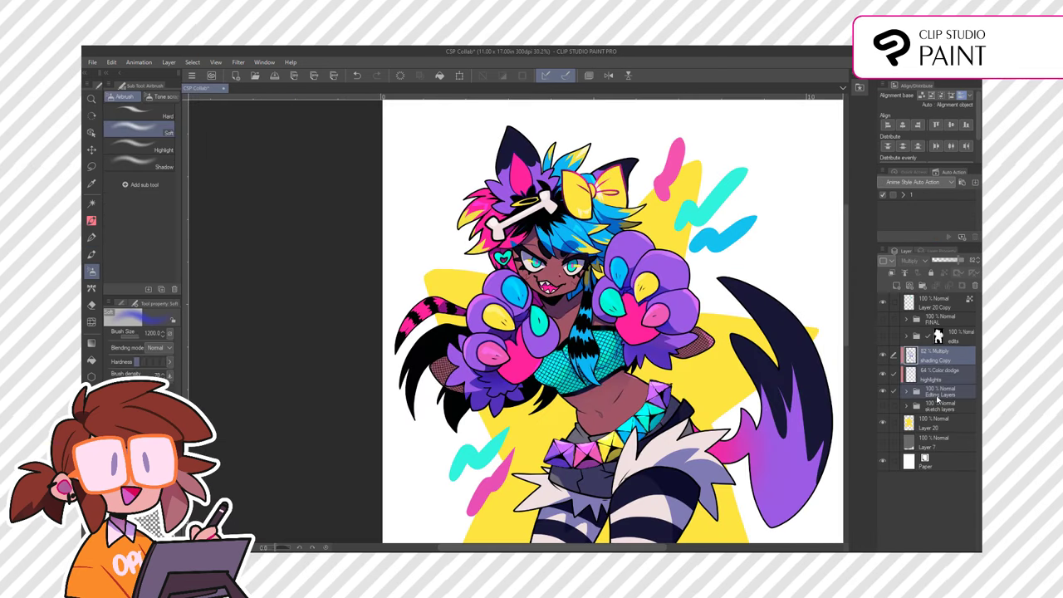
# Duplicate the shading Copy, highlights and Editing Layers items and merge the duplicates into a single layer
pyautogui.click(949, 354)
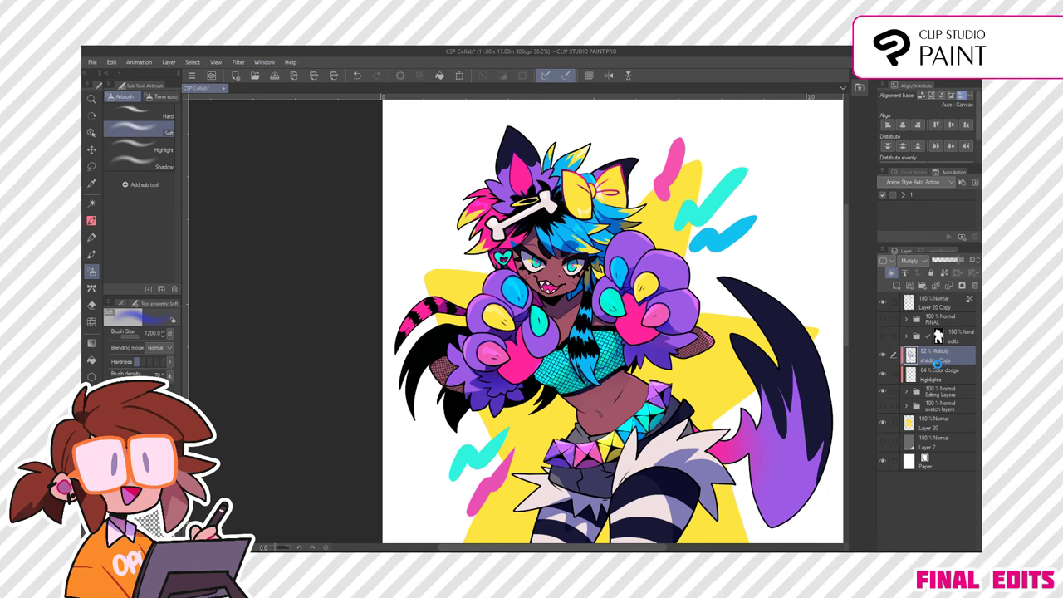
pyautogui.hotkey('ctrl', 'v')
pyautogui.keyDown('shift'); pyautogui.click(933, 390); pyautogui.keyUp('shift')
pyautogui.rightClick(934, 390)
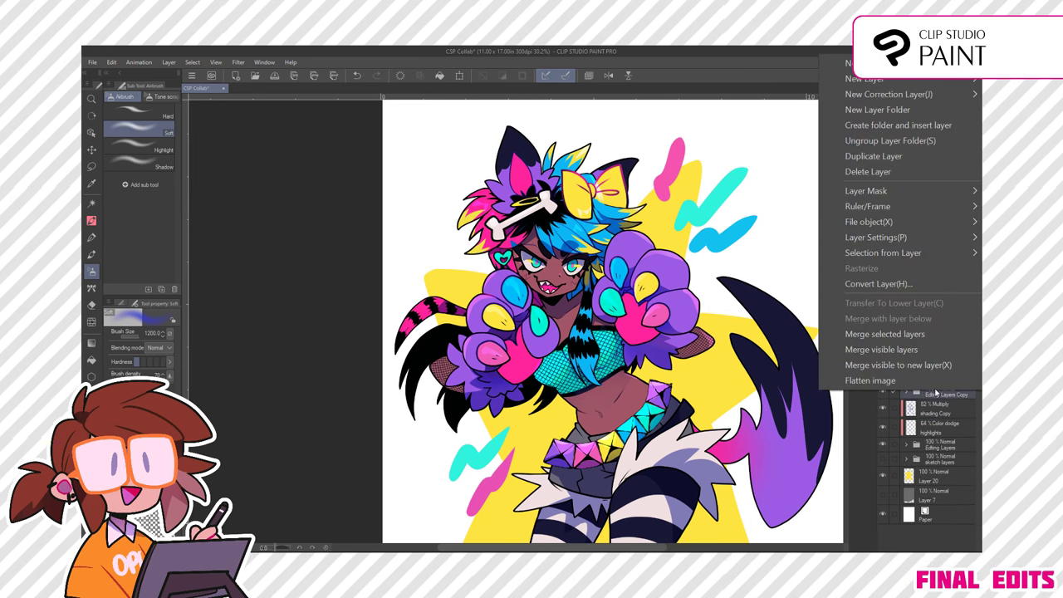
pyautogui.click(891, 339)
pyautogui.hotkey('shift', 'alt', 'e')
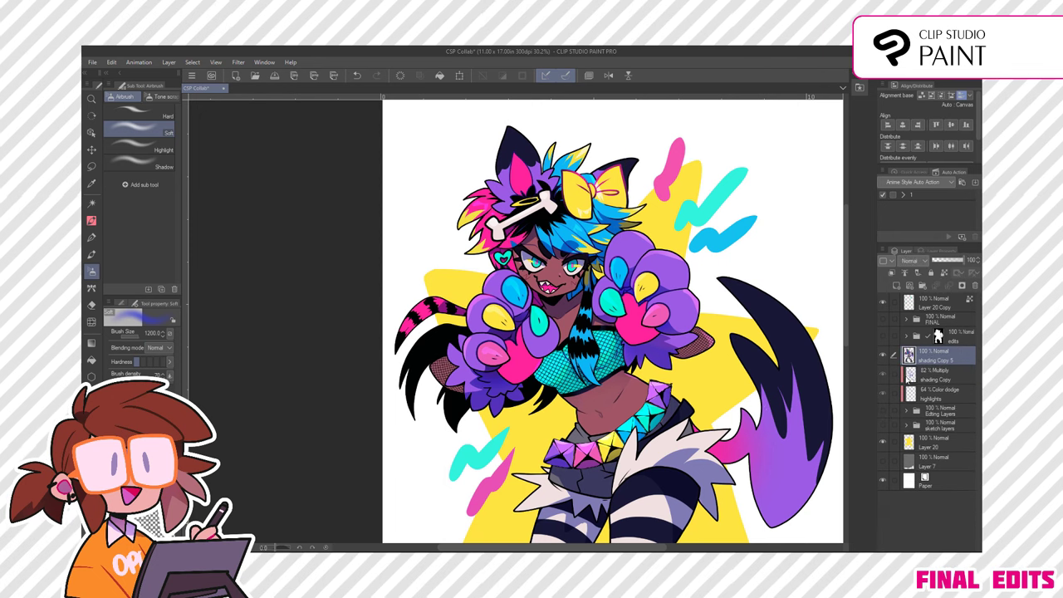
# Add a clipped Overlay layer above the merged artwork and airbrush a soft red tint over the torso
pyautogui.click(893, 273)
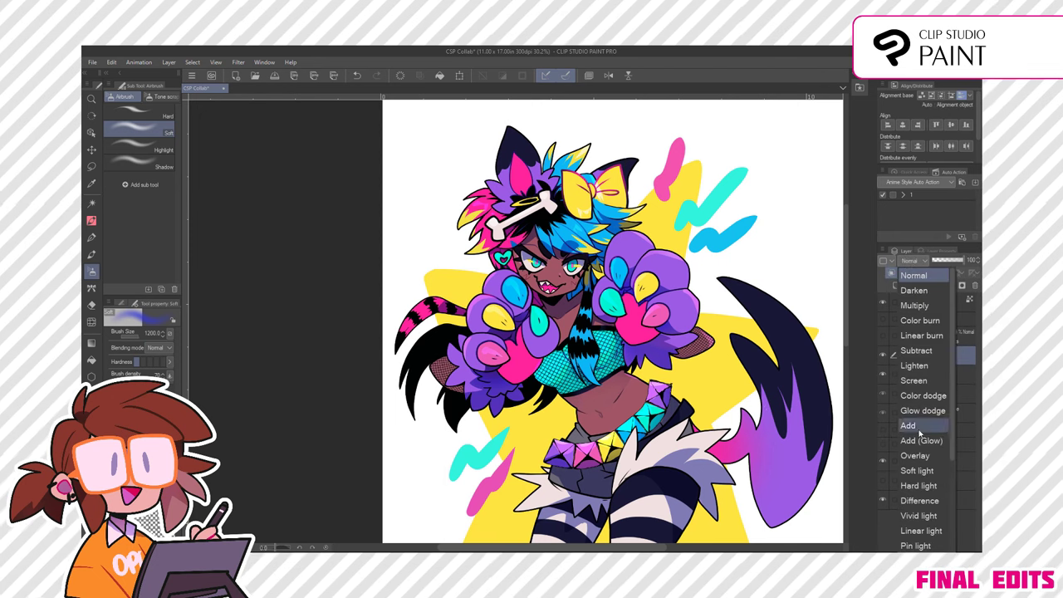
pyautogui.click(914, 455)
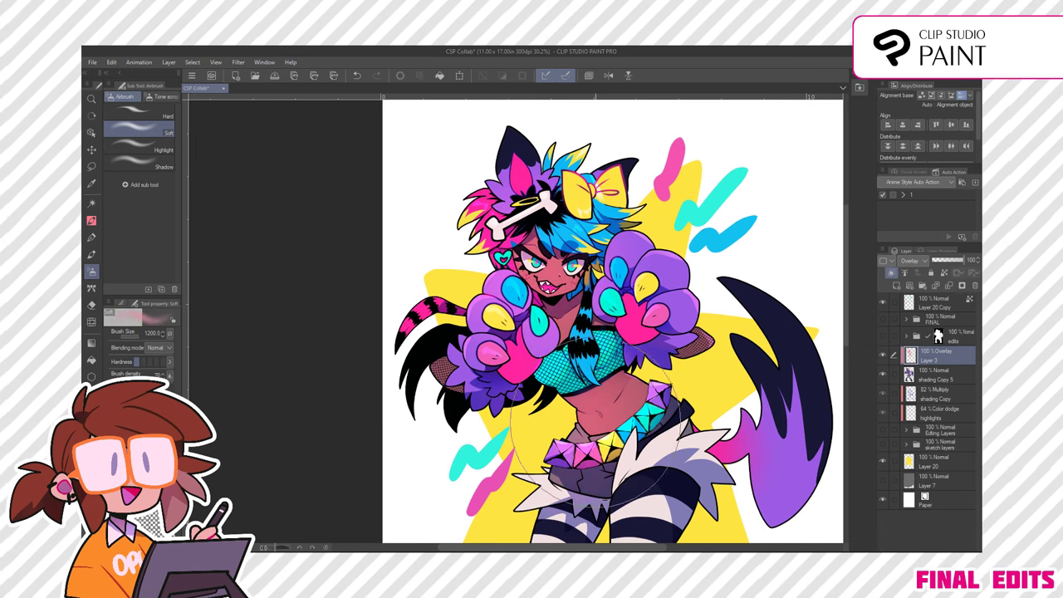
pyautogui.moveTo(667, 417); pyautogui.dragTo(552, 433)
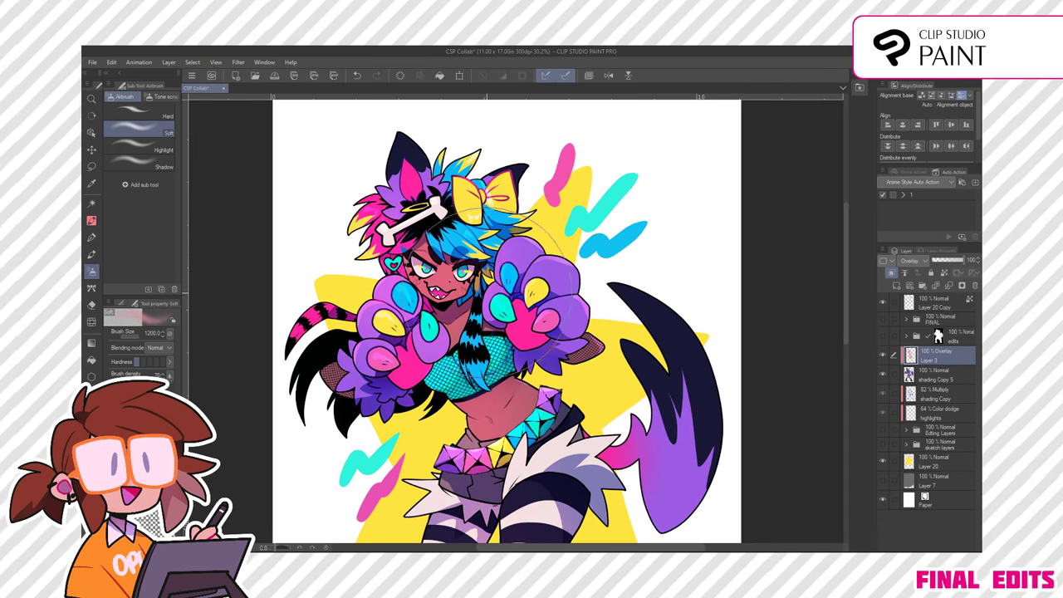
# Airbrush more soft color over the face, paws and tail on the Overlay layer, reducing the brush size to 700
pyautogui.moveTo(549, 309); pyautogui.dragTo(528, 372)
pyautogui.click(470, 247)
pyautogui.moveTo(356, 340); pyautogui.dragTo(365, 374)
pyautogui.click(660, 374)
pyautogui.moveTo(589, 399); pyautogui.dragTo(578, 268)
pyautogui.press('[')
pyautogui.press('[')
pyautogui.press('[')
# Duplicate the merged shading Copy 5 layer and apply a Gaussian blur of strength 20.32 to the copy
pyautogui.click(930, 375)
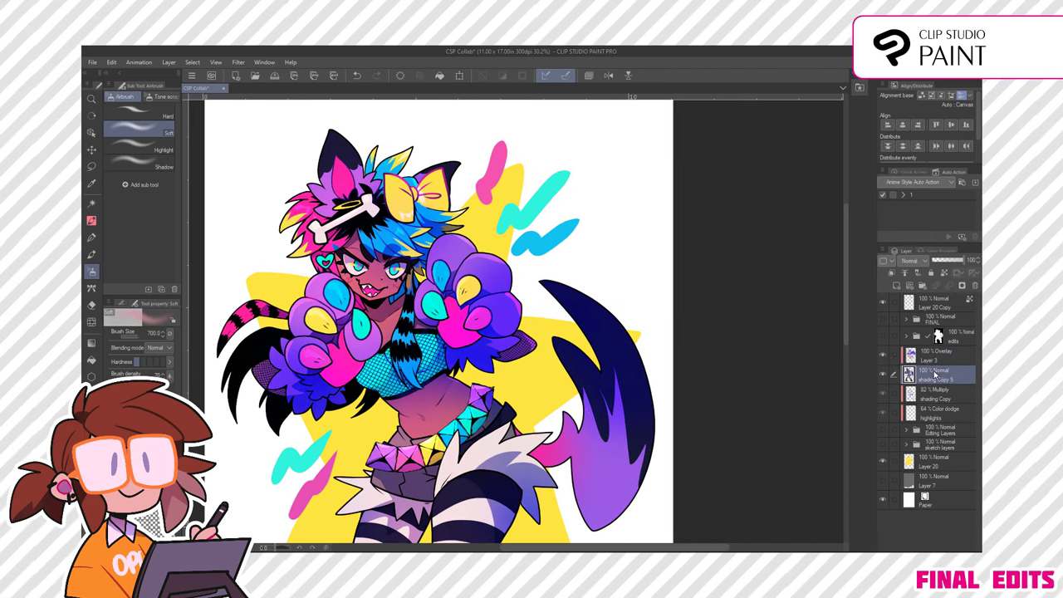
pyautogui.hotkey('ctrl', 'c')
pyautogui.hotkey('ctrl', 'v')
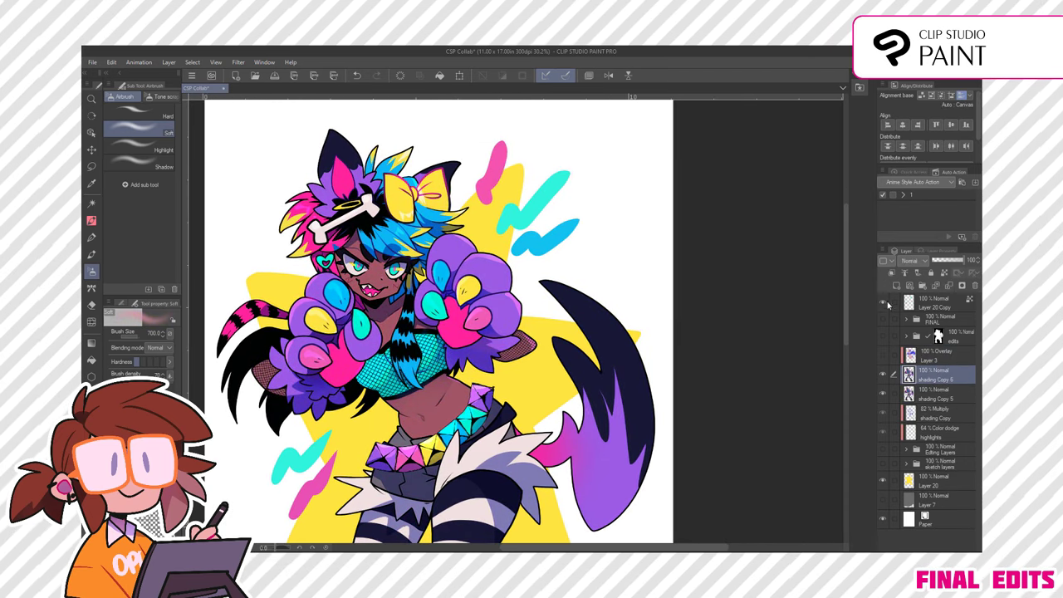
pyautogui.click(241, 63)
pyautogui.moveTo(261, 74)
pyautogui.click(379, 109)
pyautogui.click(423, 199)
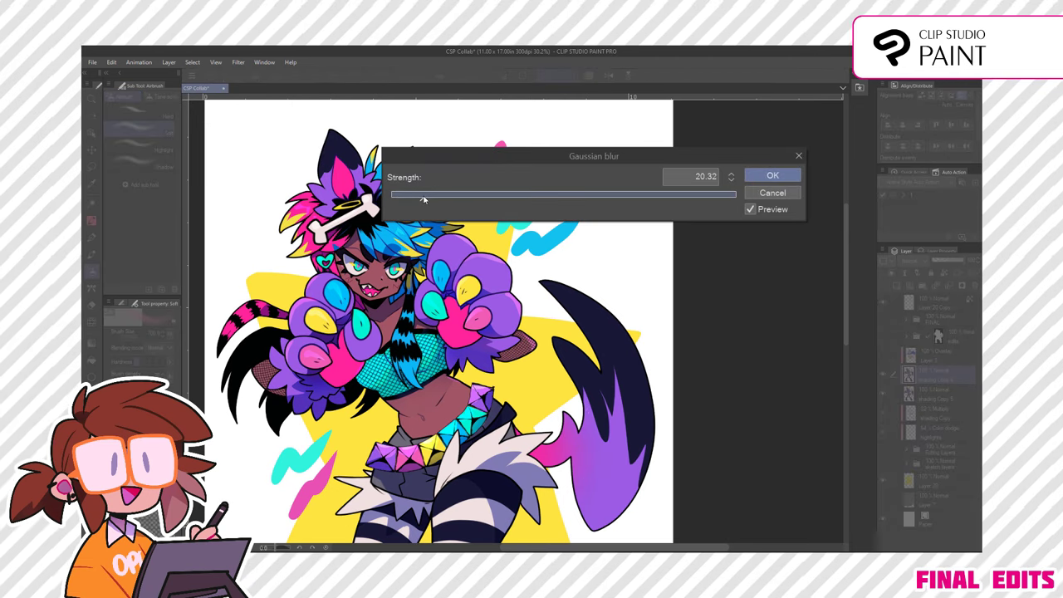
pyautogui.click(772, 175)
# Try the Lighten blending mode on the blurred copy and inspect the glow around the face
pyautogui.click(913, 260)
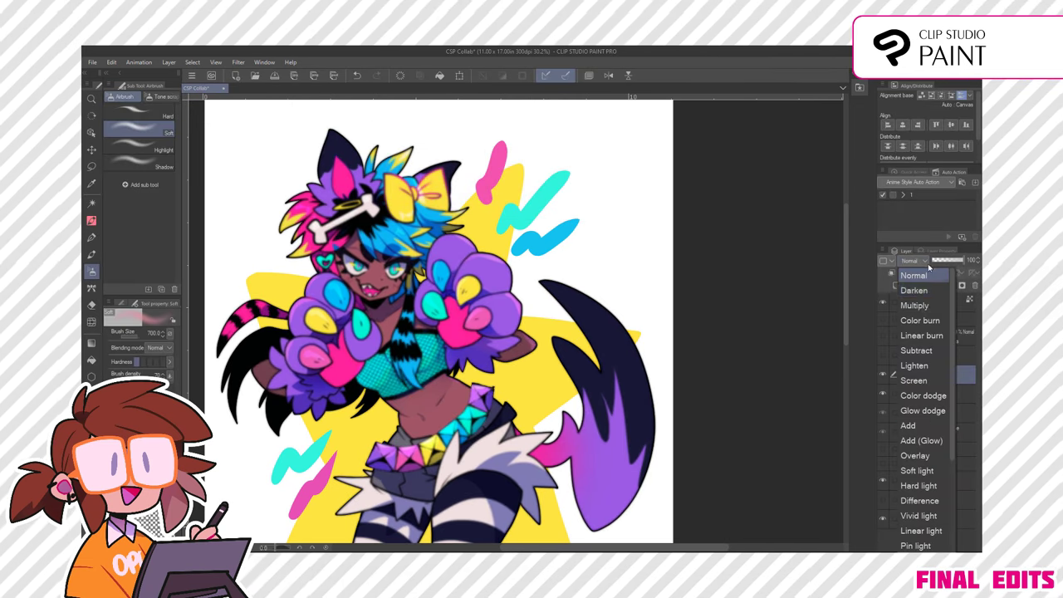
pyautogui.click(902, 365)
pyautogui.hotkey('ctrl', '+')
pyautogui.hotkey('ctrl', '+')
pyautogui.hotkey('ctrl', '+')
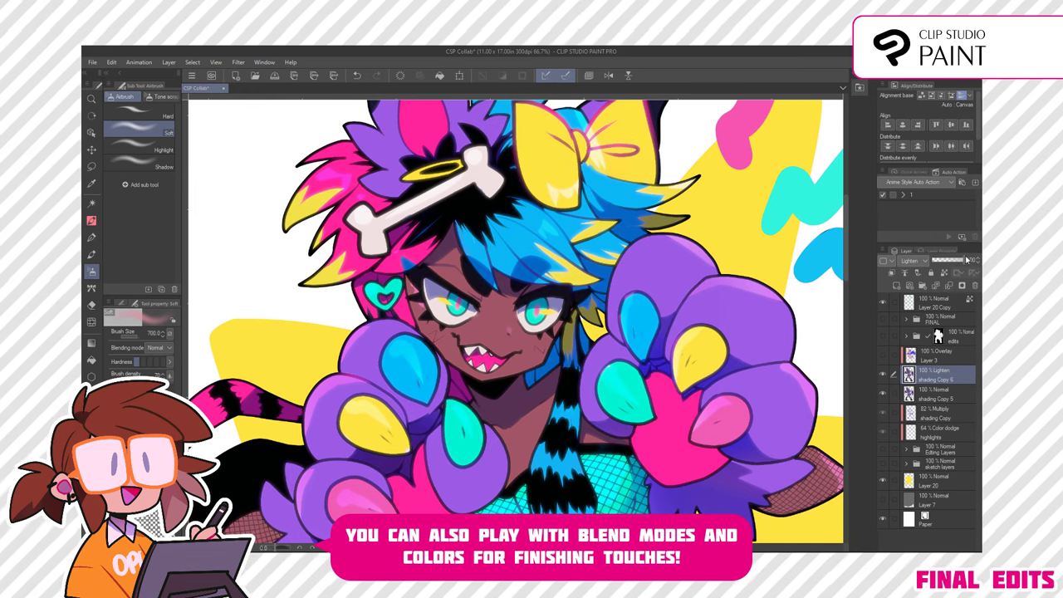
# Set the blurred copy's blending mode to Overlay and its opacity to 47%
pyautogui.click(917, 261)
pyautogui.click(914, 365)
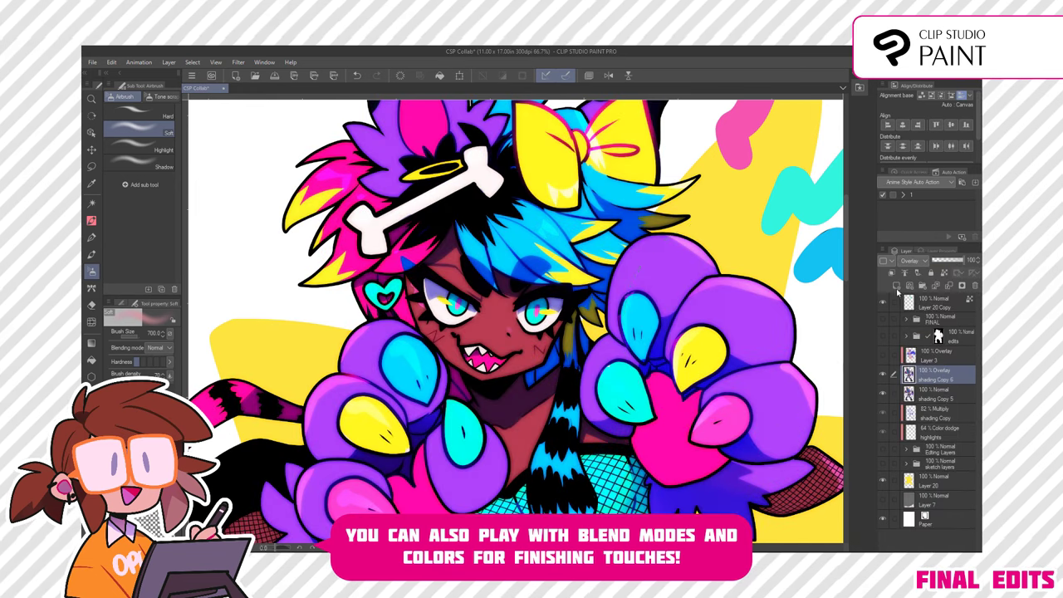
pyautogui.scroll(-2, 709, 272)
# Toggle the visibility of the Overlay color layer to compare the artwork with and without its tint
pyautogui.click(883, 356)
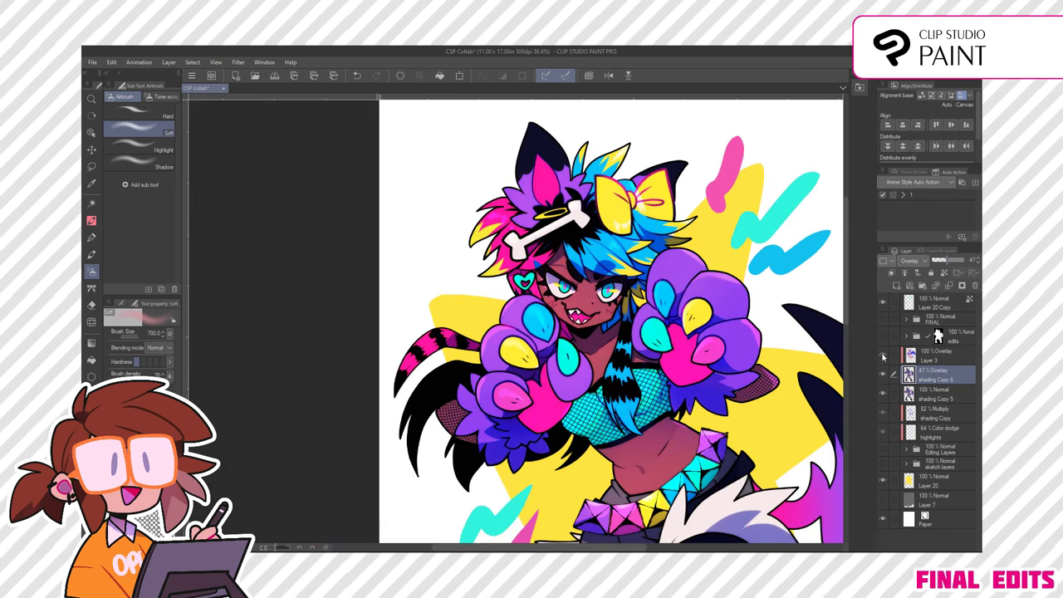
pyautogui.click(882, 355)
pyautogui.click(883, 355)
pyautogui.moveTo(773, 335); pyautogui.dragTo(671, 288)
pyautogui.scroll(-3, 670, 288)
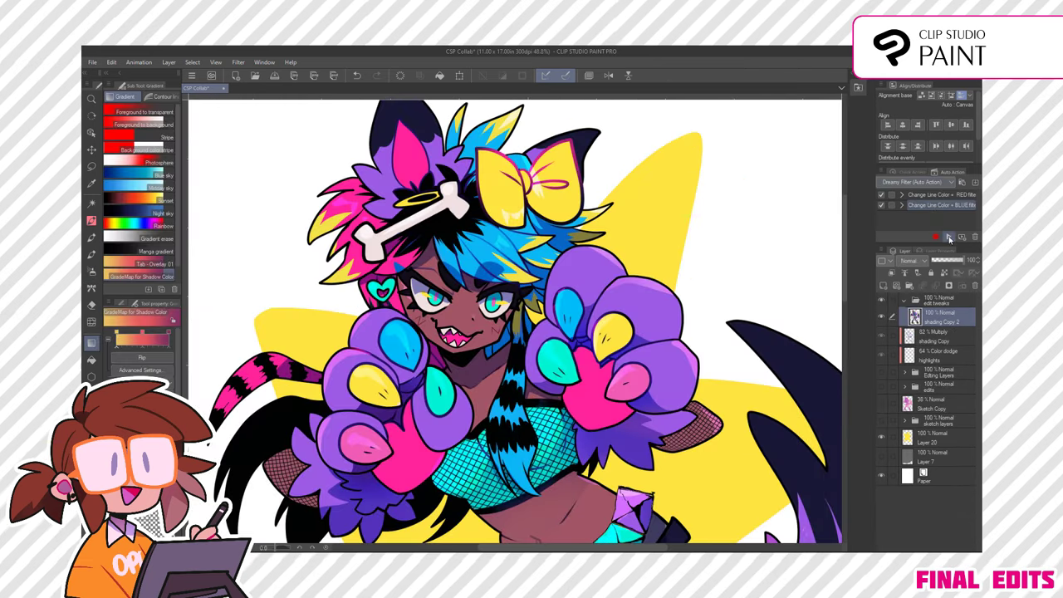
# Try the Dreamy Filter and [48H]Grain & Vignetting auto actions on the merged artwork
pyautogui.click(948, 236)
pyautogui.click(917, 182)
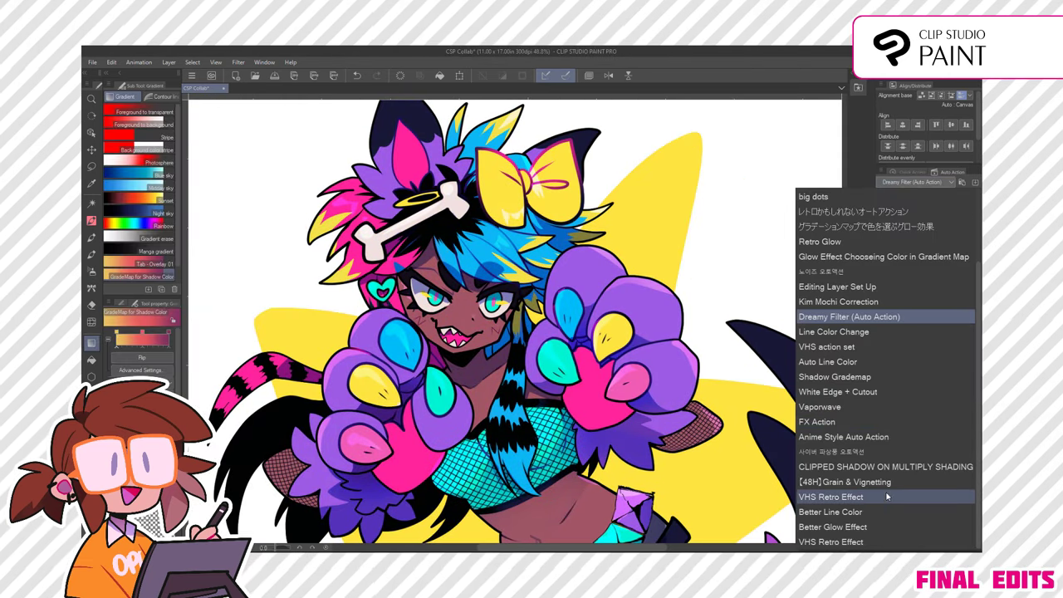
pyautogui.click(886, 480)
pyautogui.click(922, 205)
pyautogui.click(949, 237)
pyautogui.click(936, 284)
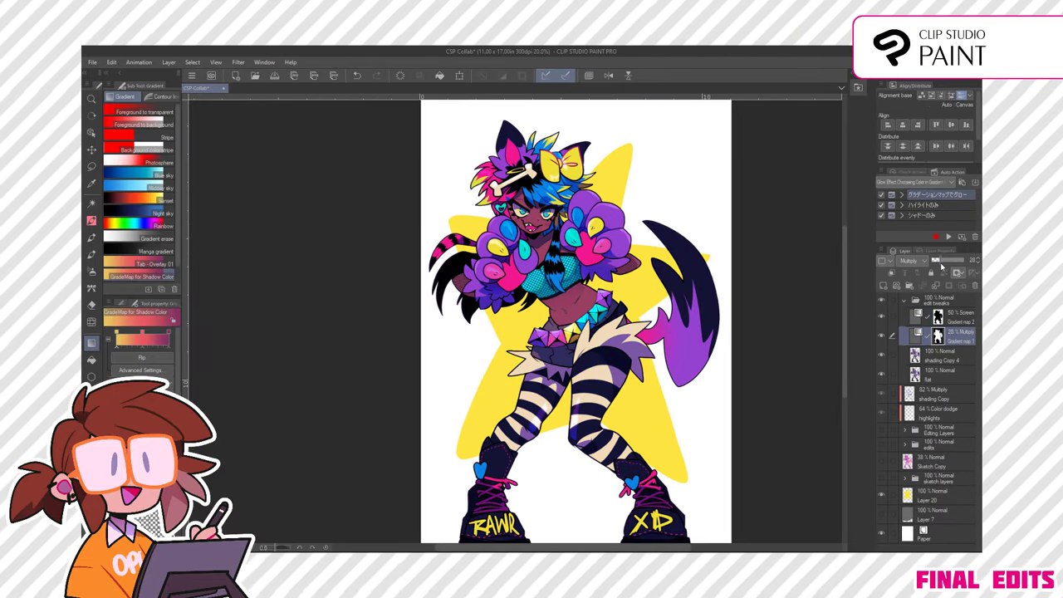
# Apply the Anime Style Auto Action to the artwork and compare its result by toggling layer visibility
pyautogui.click(915, 182)
pyautogui.click(843, 437)
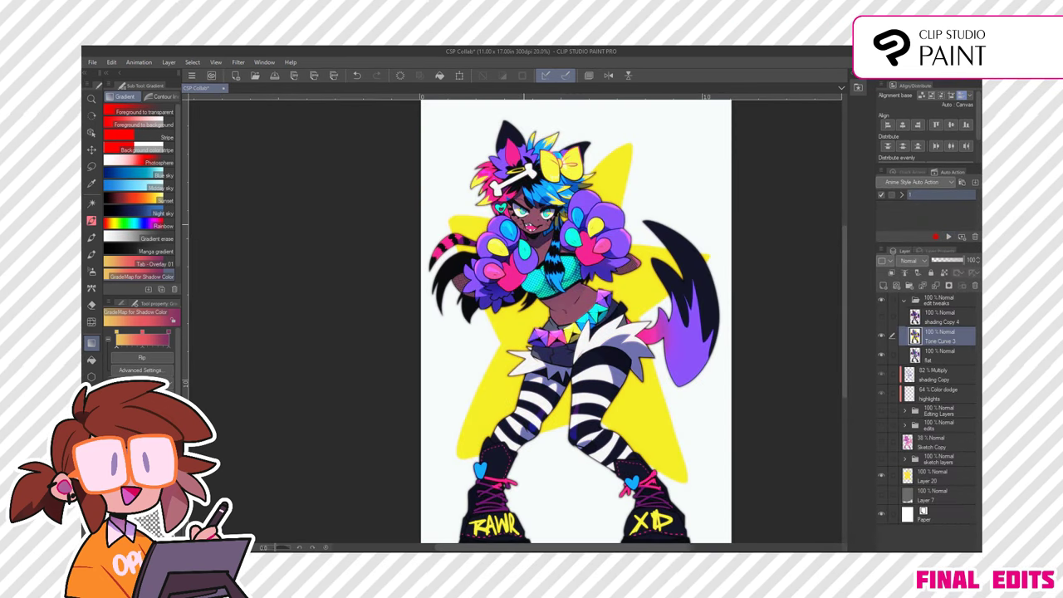
pyautogui.scroll(2, 514, 219)
pyautogui.click(881, 336)
pyautogui.click(881, 317)
pyautogui.click(881, 317)
# Try the VAPORWAVE auto action on the flat artwork layer
pyautogui.click(938, 355)
pyautogui.click(919, 182)
pyautogui.click(883, 408)
pyautogui.click(948, 237)
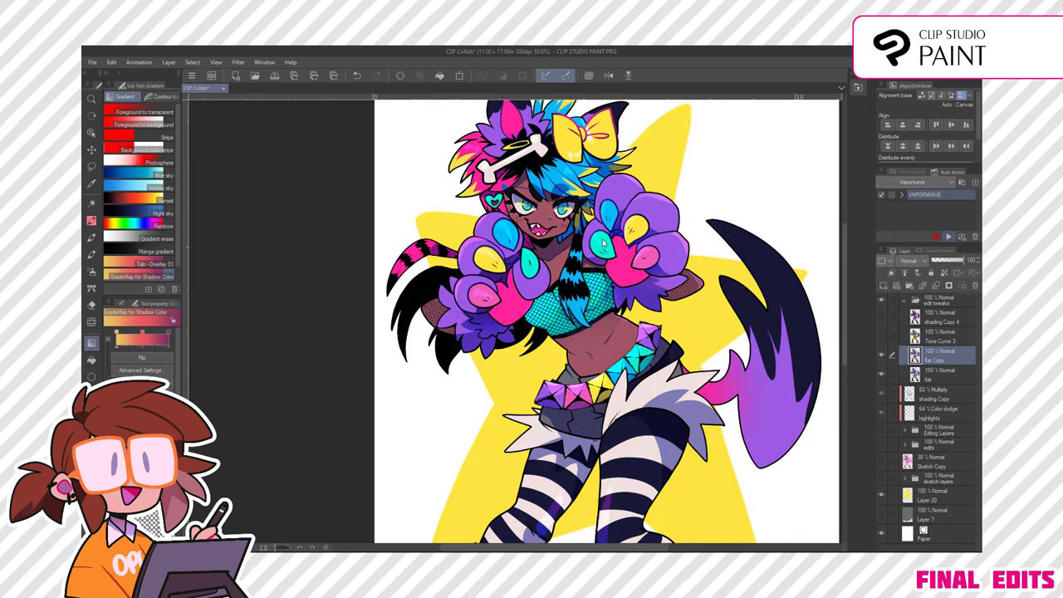
# Merge the layers generated by the Vaporwave action and delete the merged result
pyautogui.keyDown('shift'); pyautogui.click(952, 474); pyautogui.keyUp('shift')
pyautogui.rightClick(946, 385)
pyautogui.click(885, 327)
pyautogui.click(974, 285)
# Try a noise action from the 사이버 파상풍 오토액션 set on the artwork and delete the noise layer
pyautogui.click(920, 181)
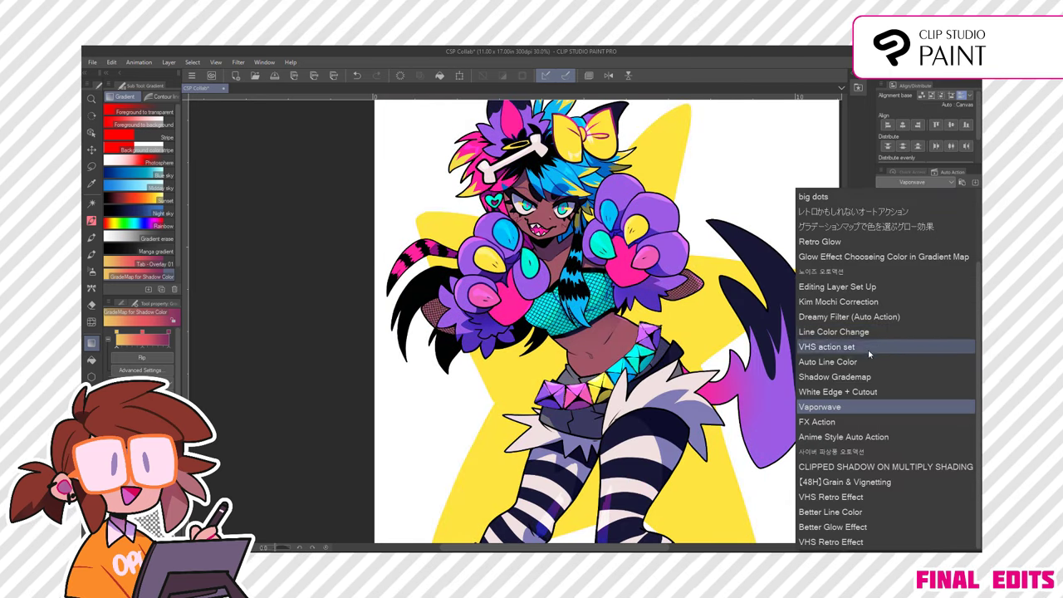
pyautogui.click(868, 451)
pyautogui.click(949, 237)
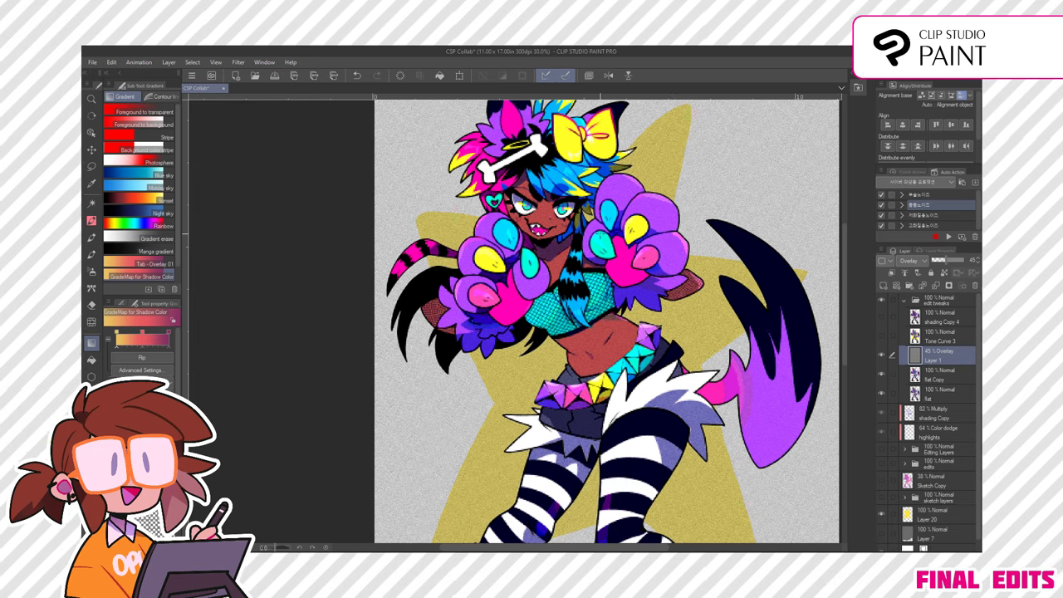
pyautogui.hotkey('ctrl', '-')
pyautogui.click(974, 285)
# Run the VHS Retro Effect auto action on the artwork
pyautogui.click(919, 182)
pyautogui.click(854, 496)
pyautogui.click(948, 236)
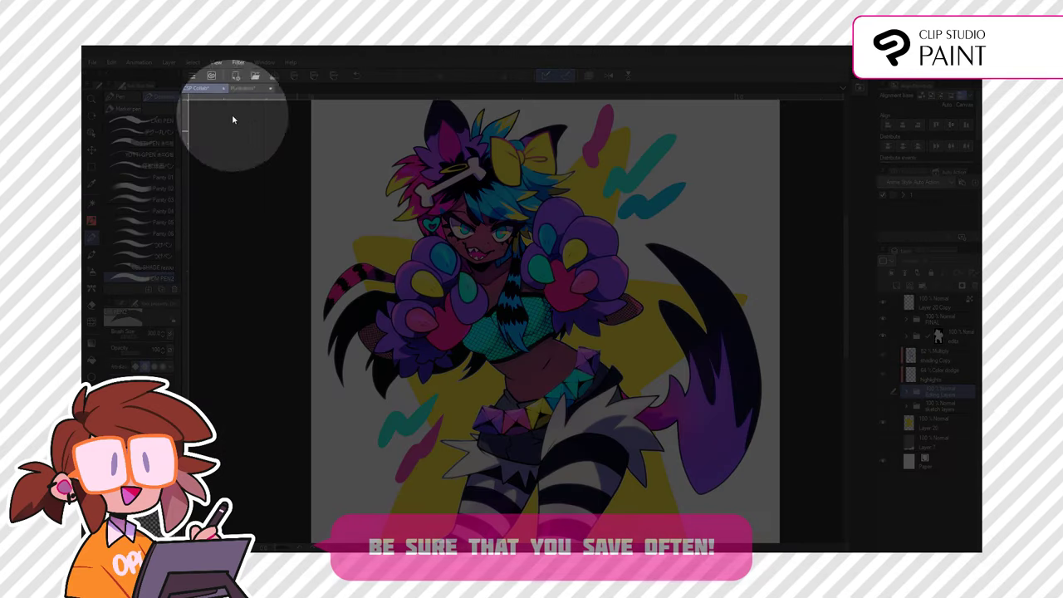
# Save the CSP Collab illustration
pyautogui.click(92, 62)
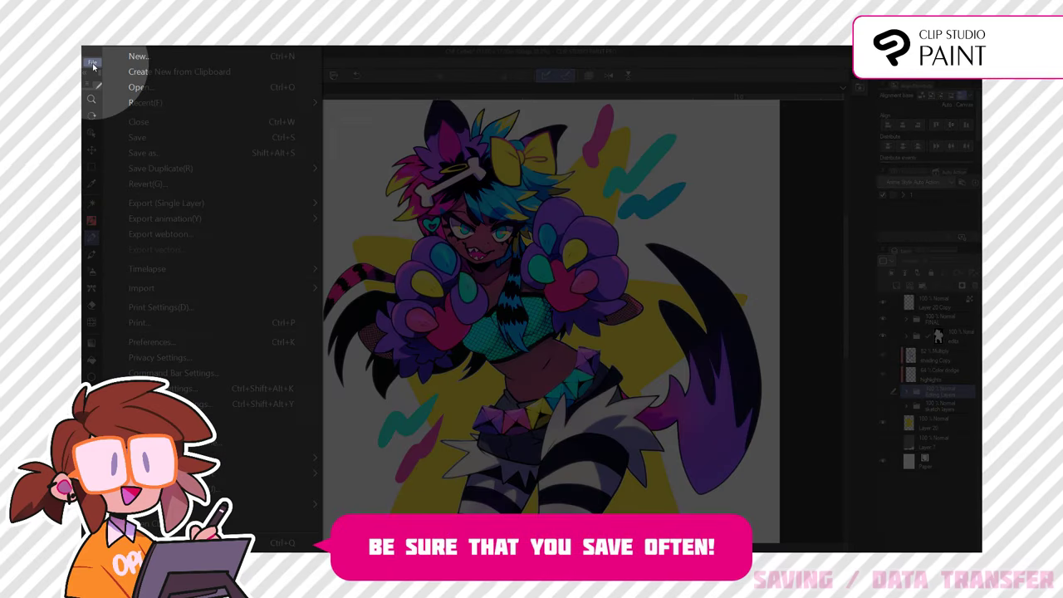
pyautogui.click(130, 137)
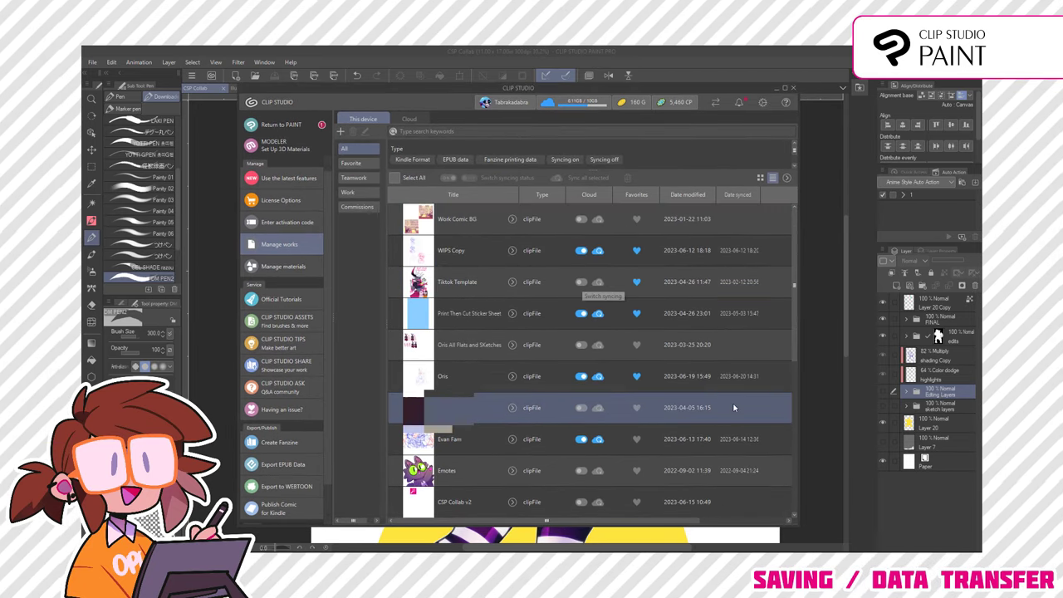
# View the cloud-stored works and their file details in CLIP STUDIO, and return to Clip Studio Paint
pyautogui.click(409, 119)
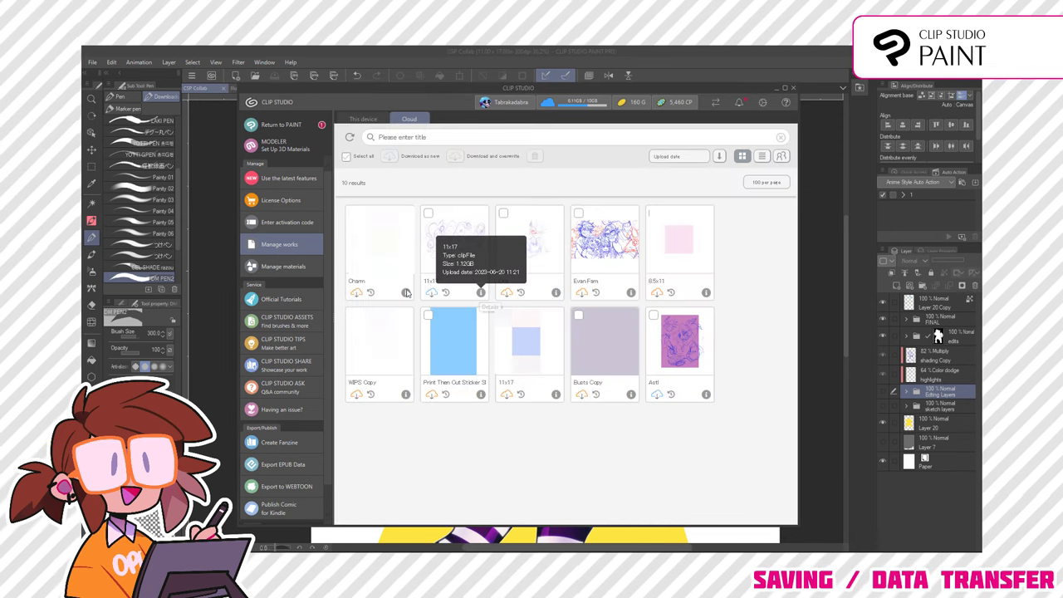
pyautogui.moveTo(405, 293)
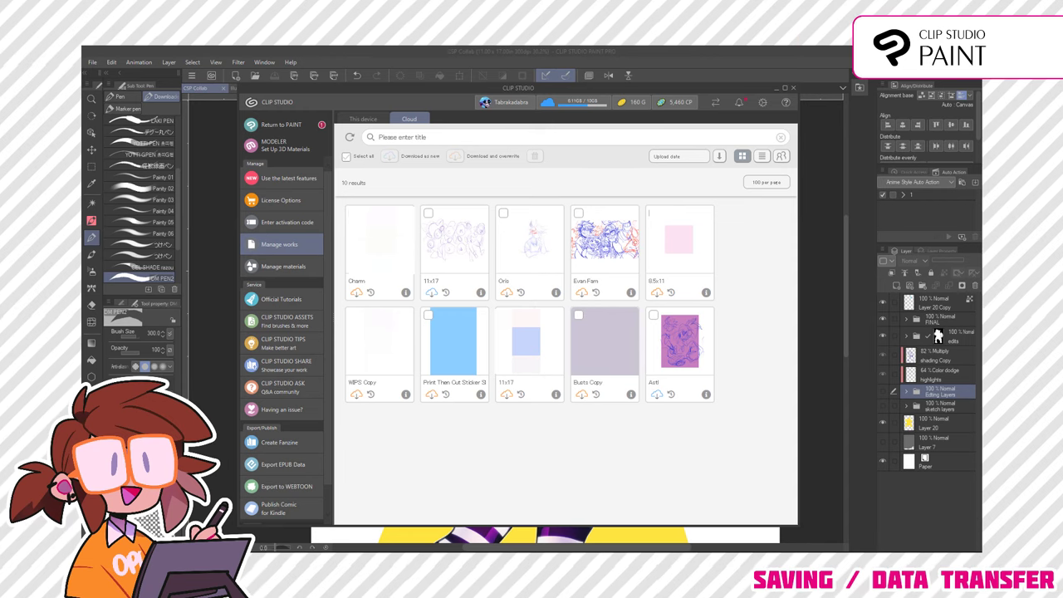
pyautogui.click(281, 125)
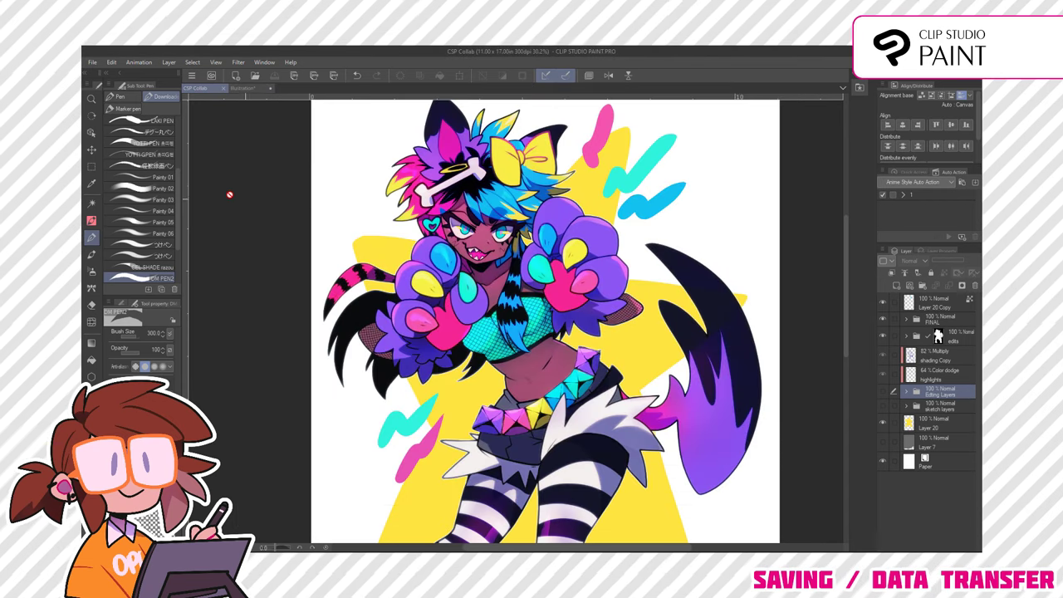
# Open the timelapse export settings for the illustration and move the dialog higher so all its options are in view
pyautogui.click(93, 62)
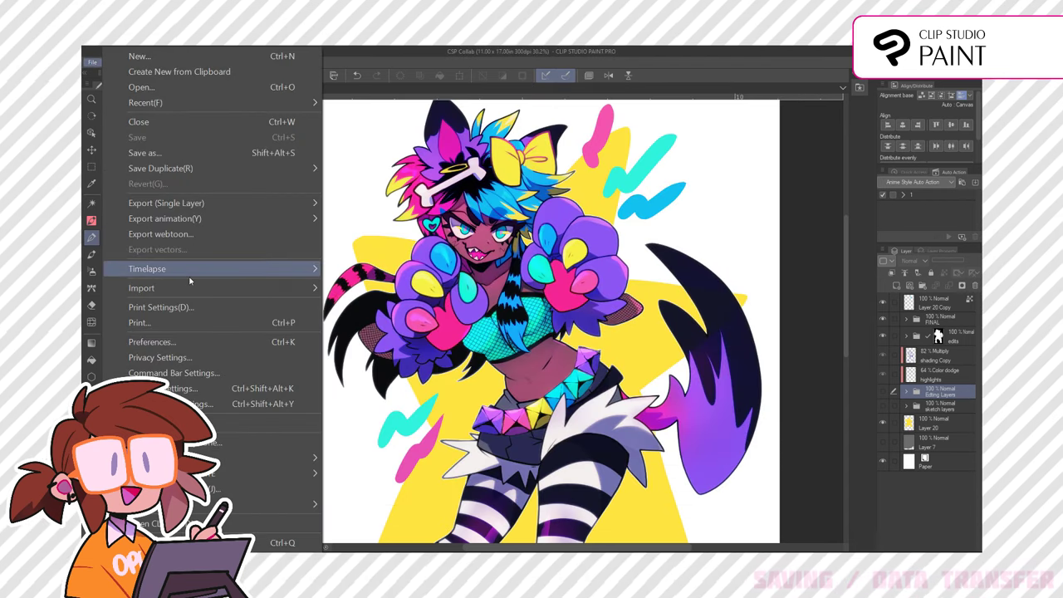
pyautogui.moveTo(191, 274)
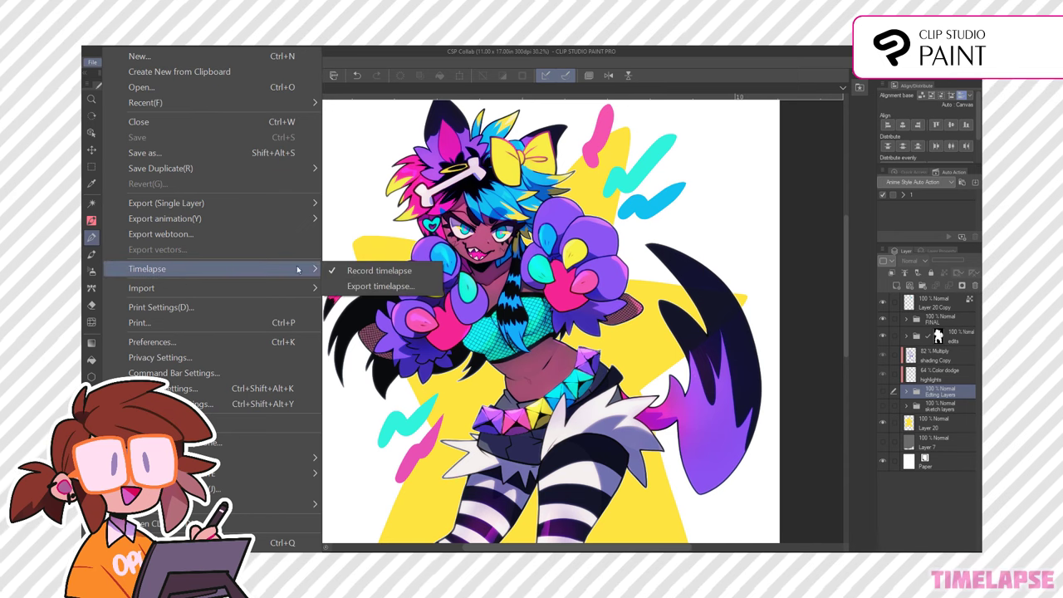
pyautogui.click(360, 288)
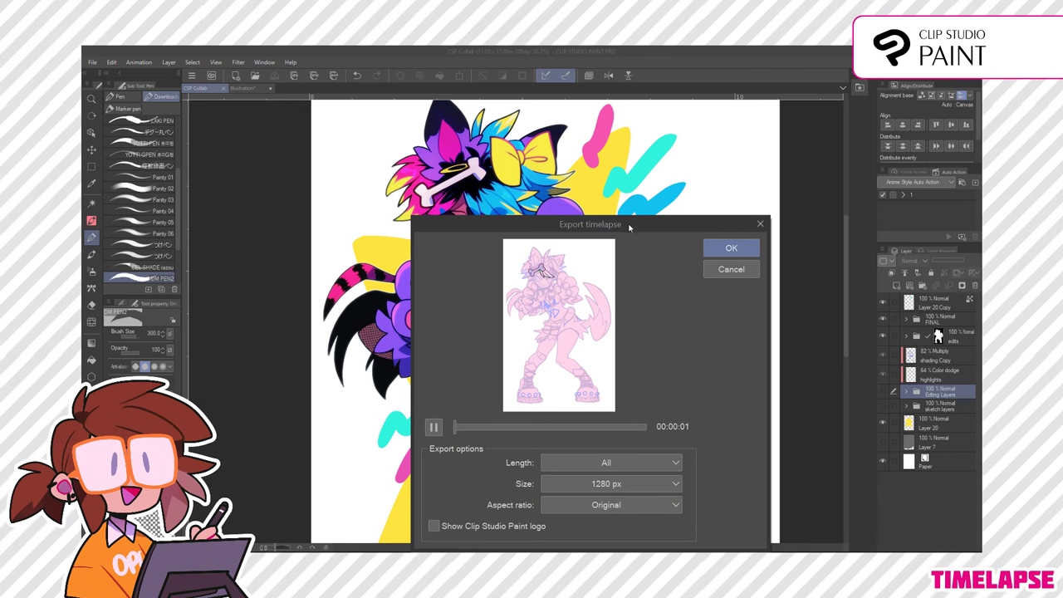
pyautogui.moveTo(628, 226); pyautogui.dragTo(566, 152)
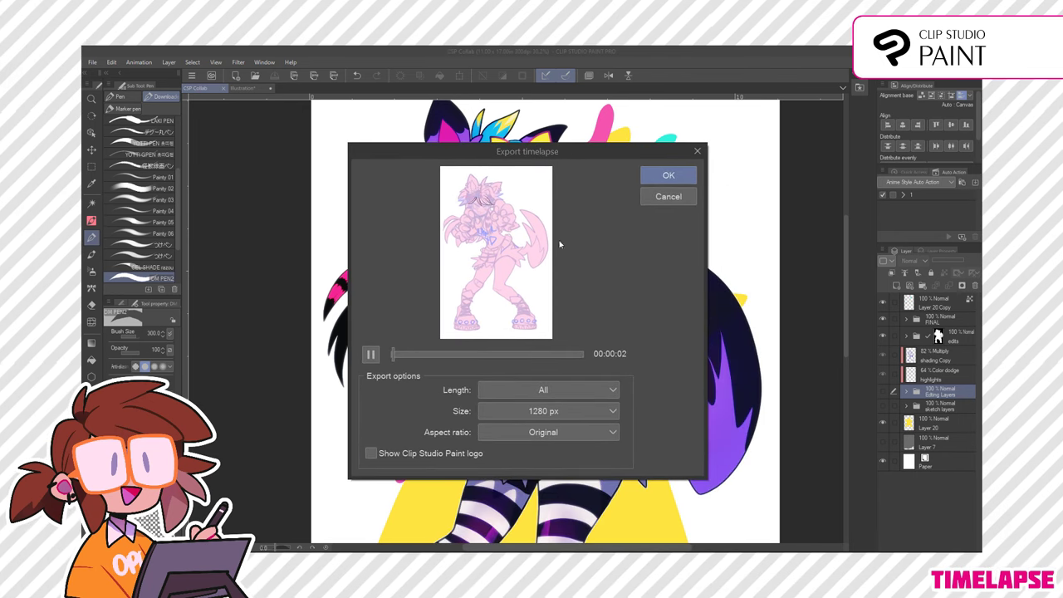
# Examine the length and size choices offered for the timelapse export
pyautogui.click(555, 390)
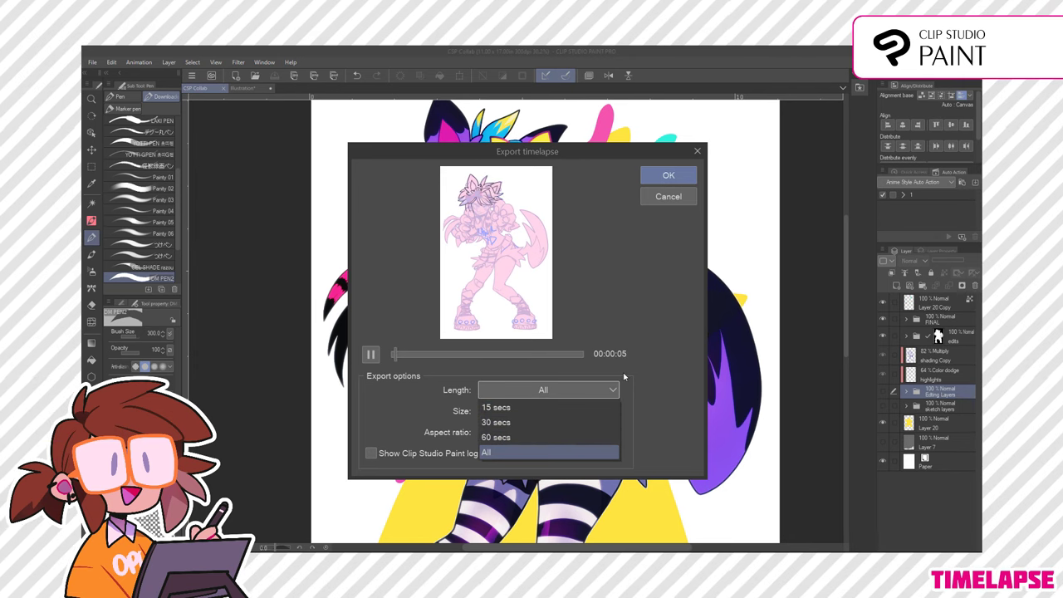
pyautogui.click(613, 391)
pyautogui.click(578, 412)
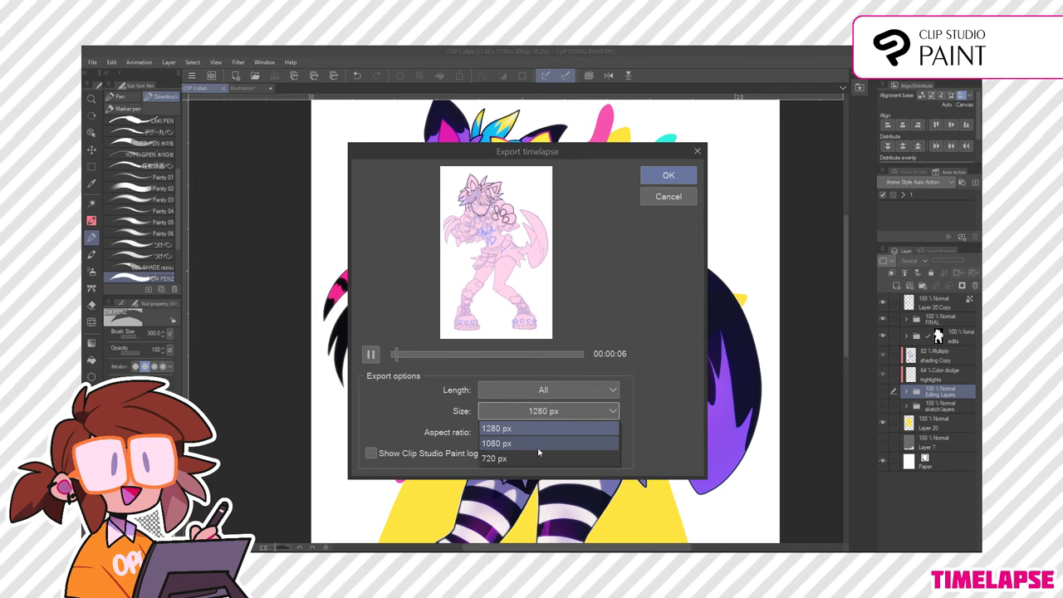
pyautogui.click(555, 395)
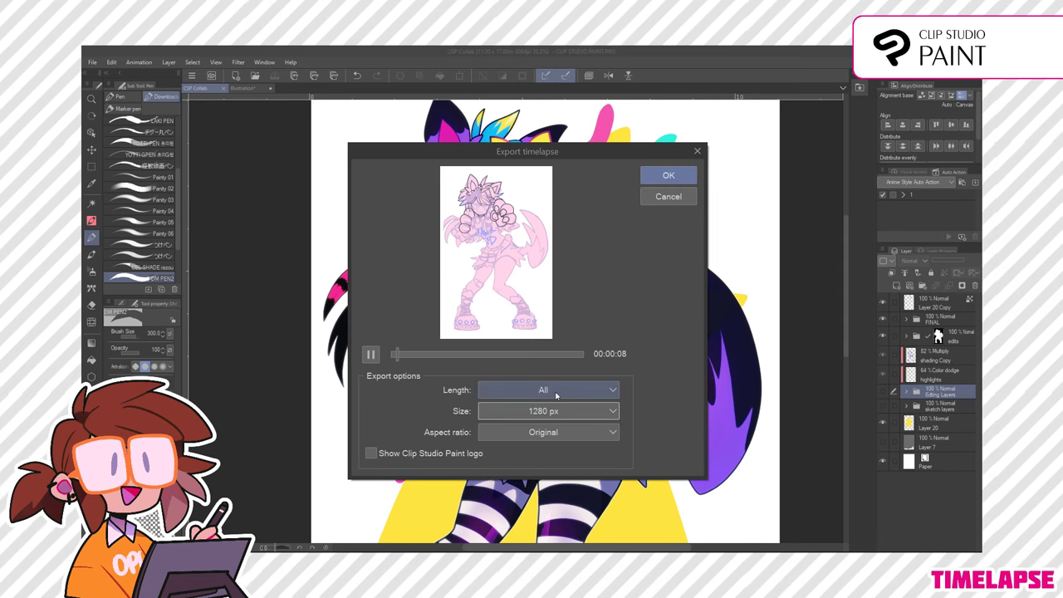
pyautogui.click(555, 396)
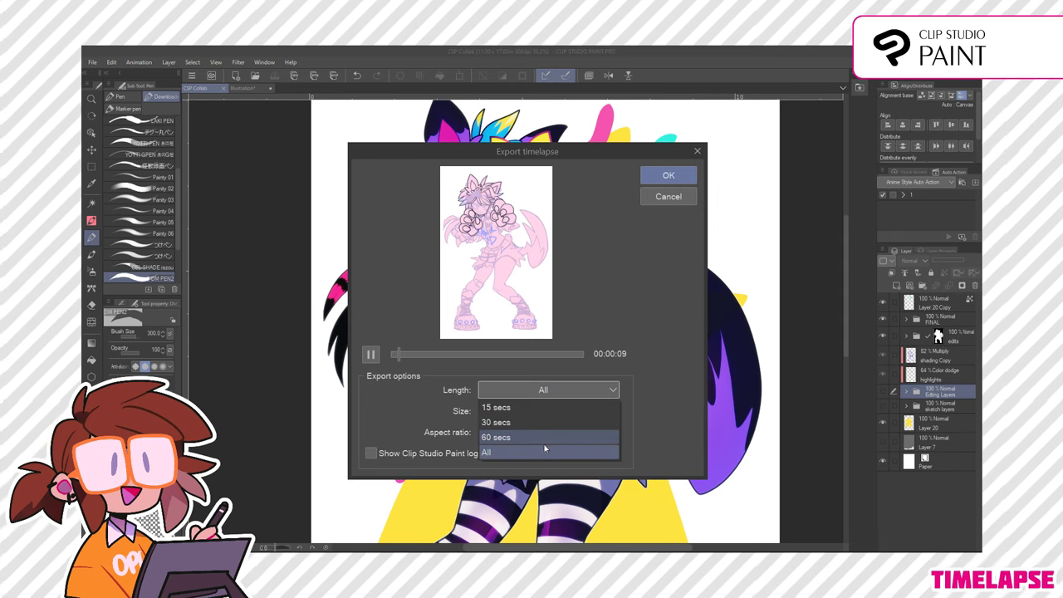
pyautogui.click(625, 325)
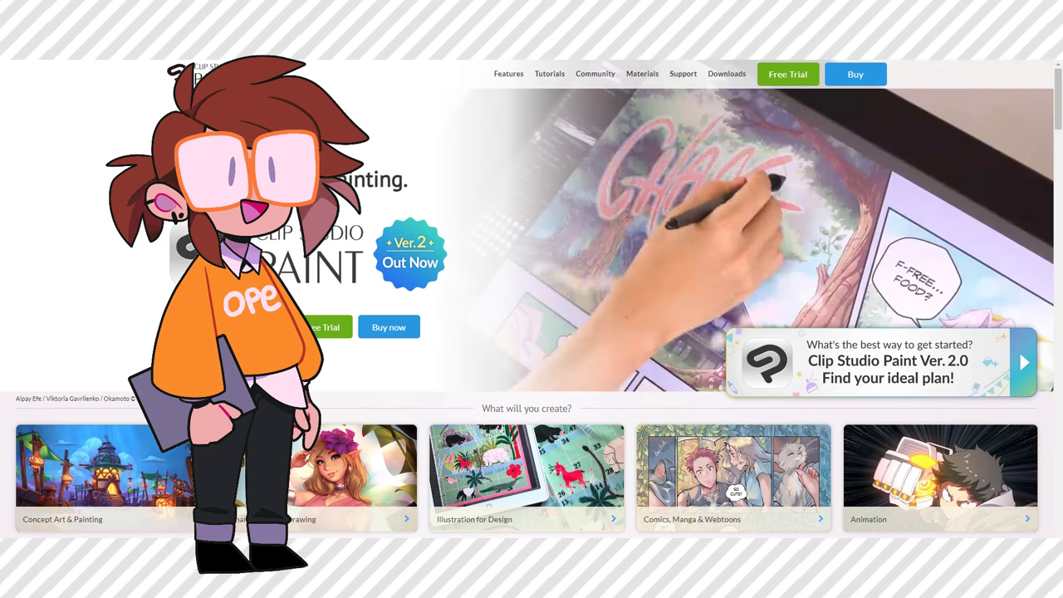
# Look through the Clip Studio Paint website's homepage for its feature, purchase and community sections
pyautogui.scroll(-4, 488, 140)
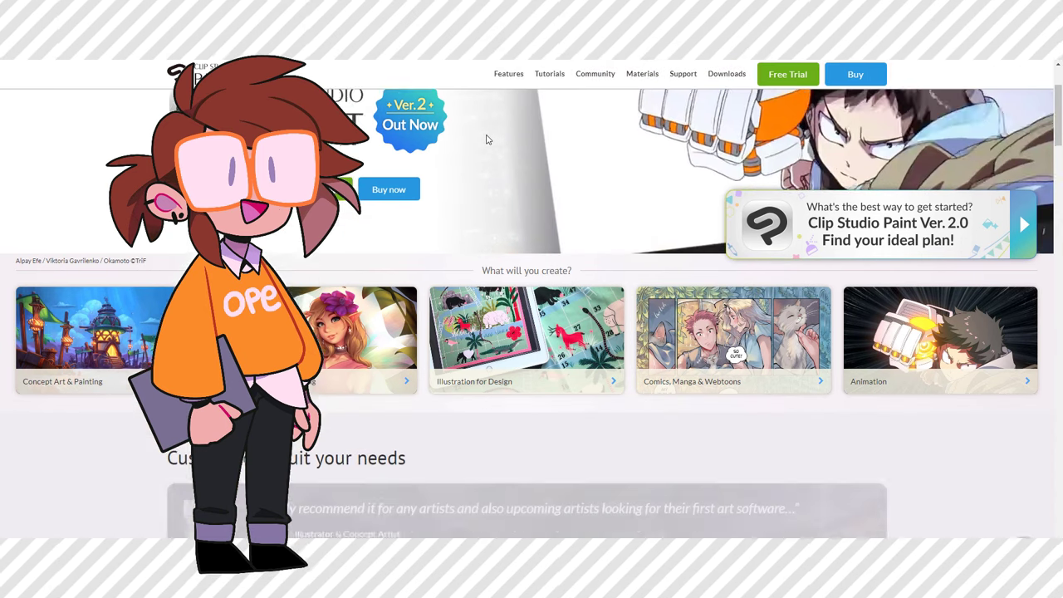
pyautogui.scroll(-6, 487, 140)
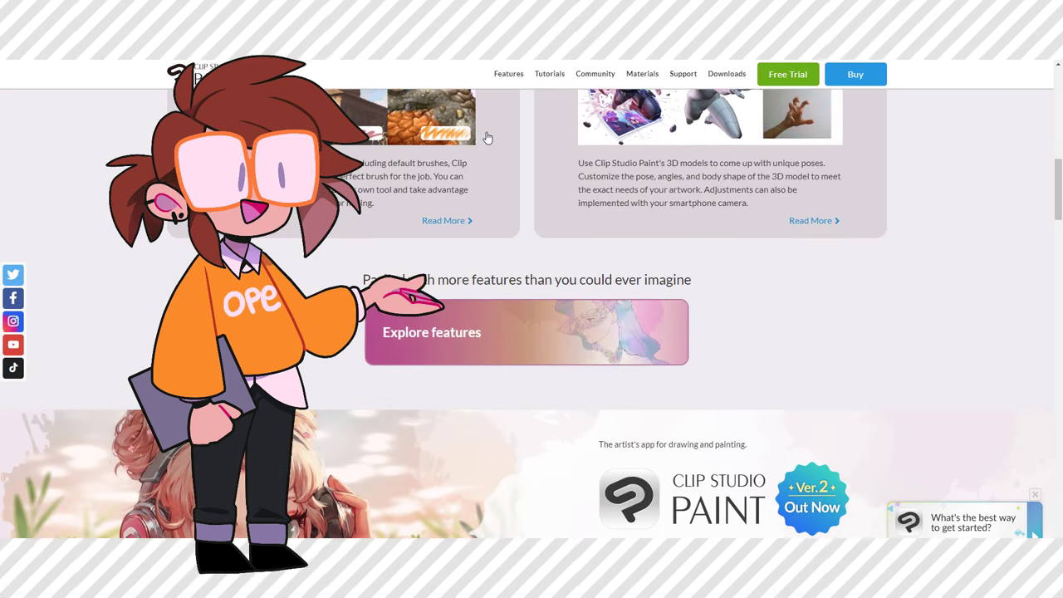
pyautogui.scroll(-4, 488, 138)
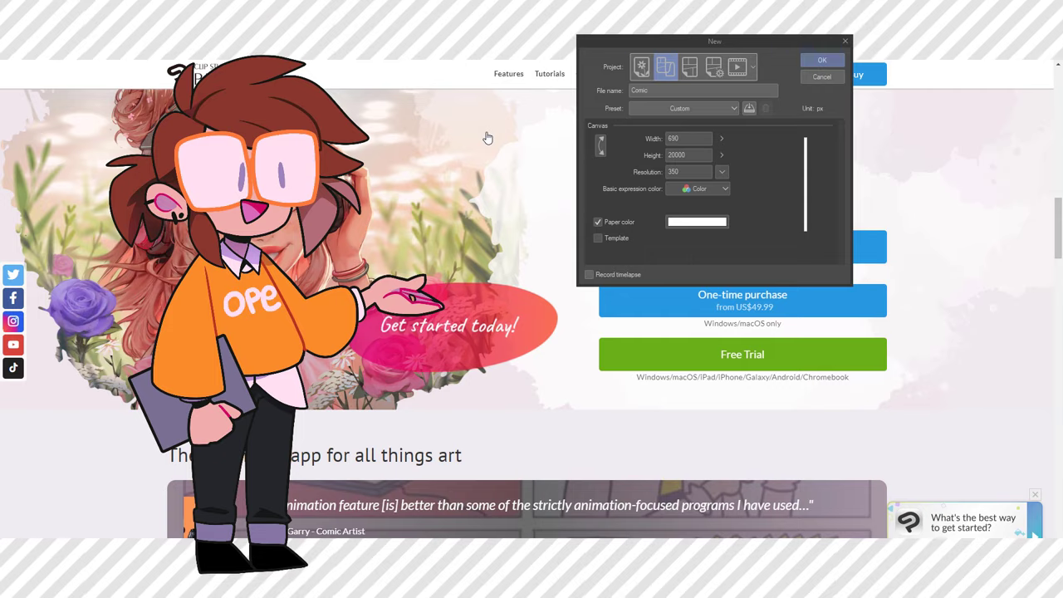
pyautogui.scroll(-4, 488, 138)
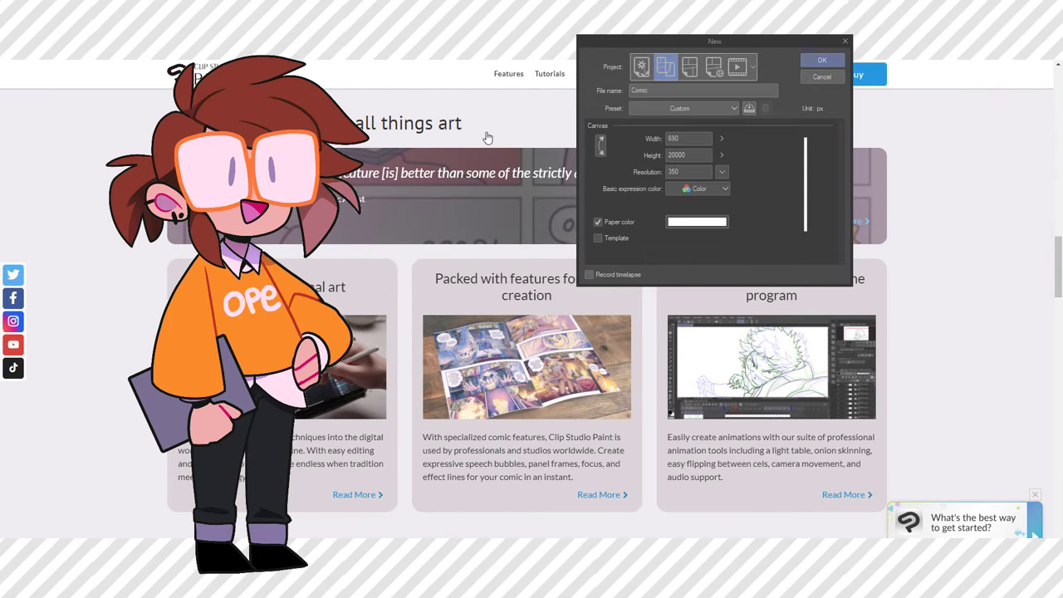
pyautogui.scroll(-5, 488, 138)
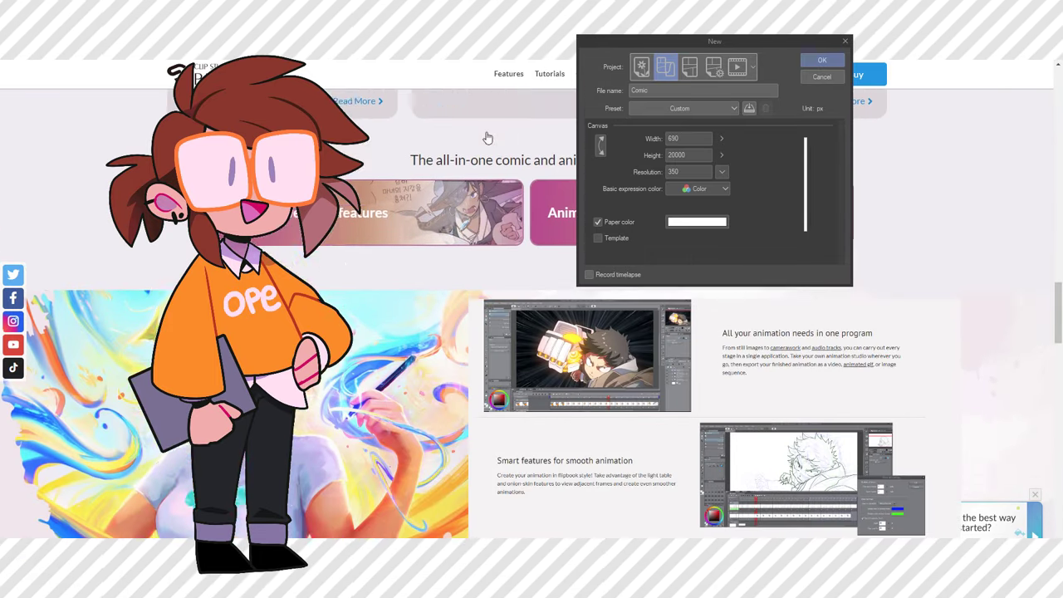
pyautogui.scroll(-2, 488, 138)
pyautogui.scroll(-4, 487, 138)
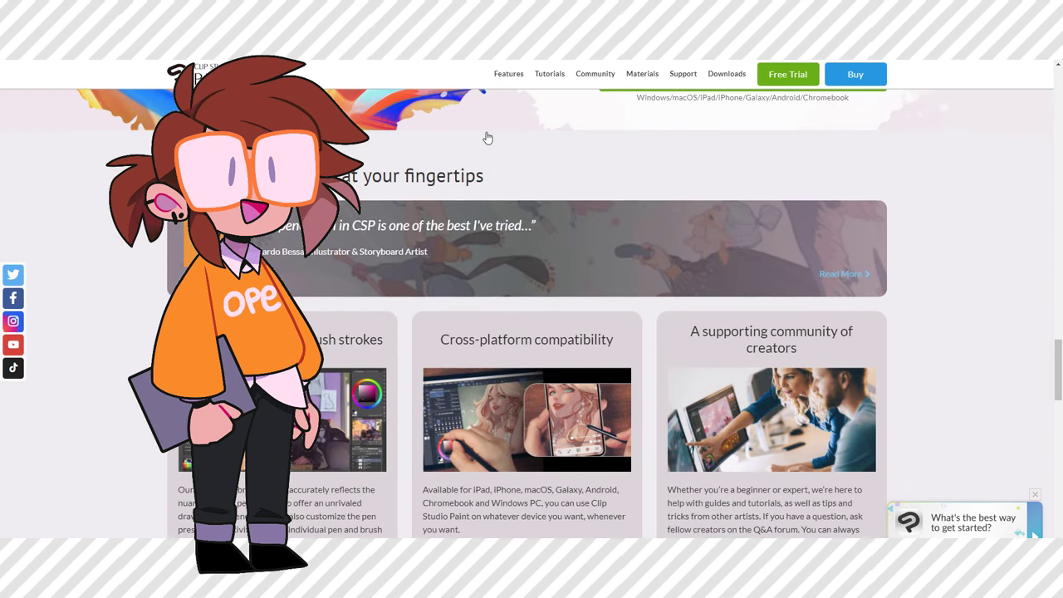
pyautogui.scroll(-4, 487, 138)
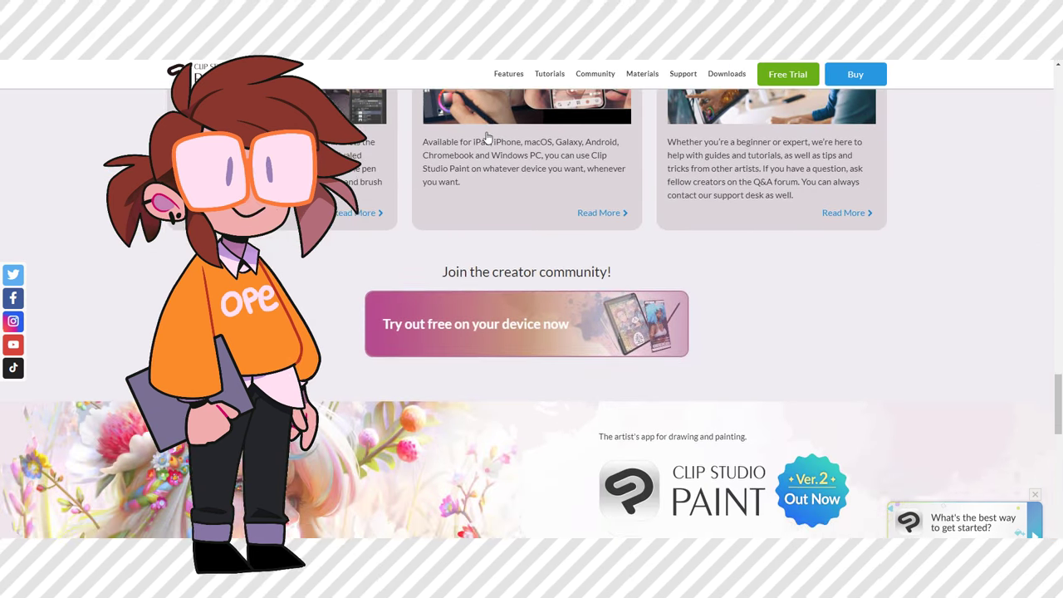
pyautogui.scroll(-3, 488, 138)
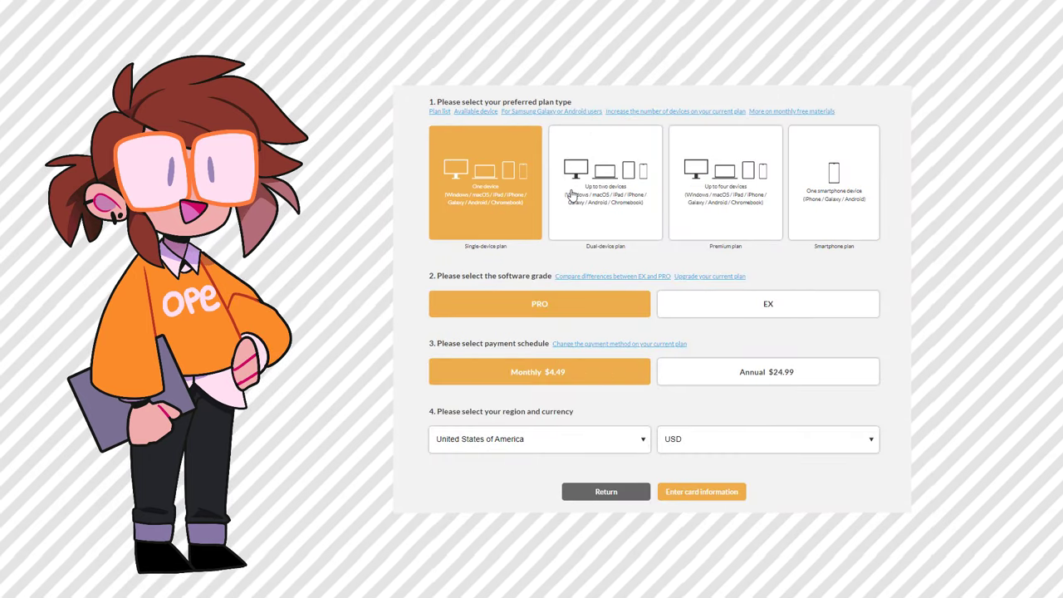
# Compare the dual-device, premium and single-device plan types and their prices on the plan selection form
pyautogui.click(567, 199)
pyautogui.click(710, 194)
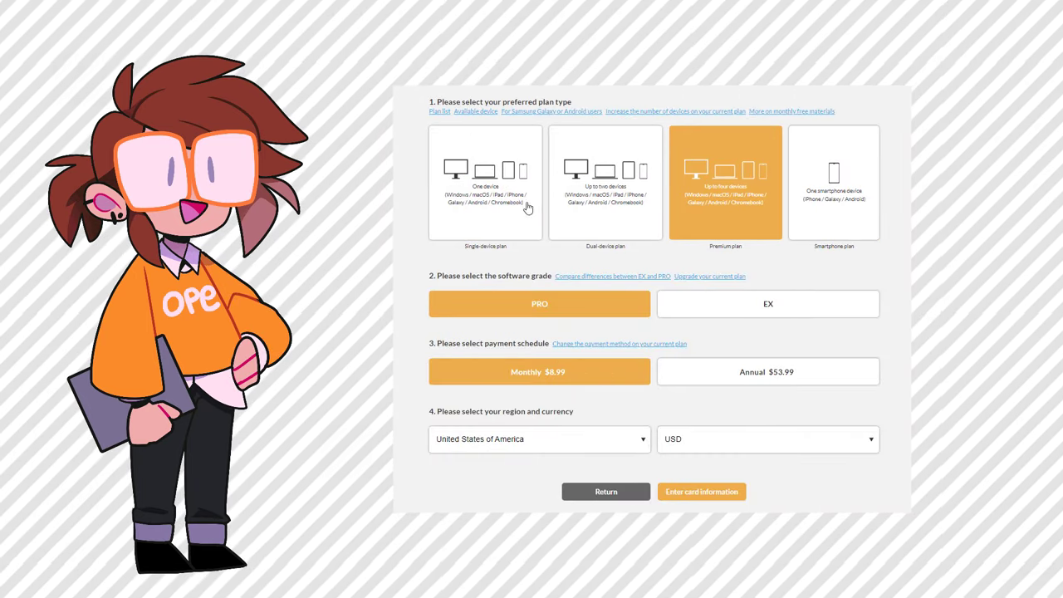
pyautogui.click(513, 206)
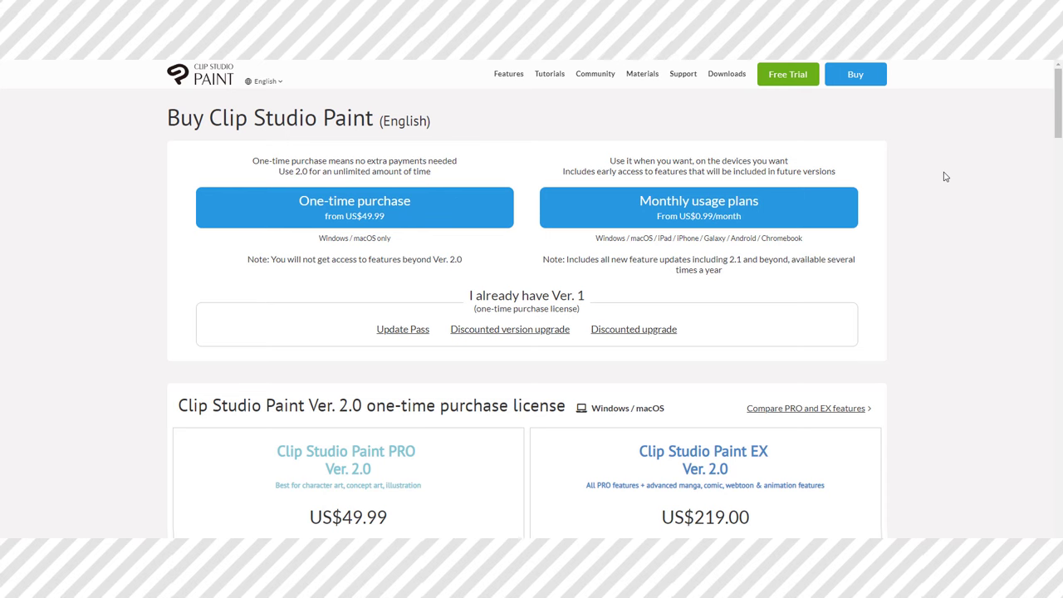
# Review the one-time purchase, monthly plan, version upgrade and 12-month license offers on the Buy Clip Studio Paint page
pyautogui.scroll(-3, 944, 176)
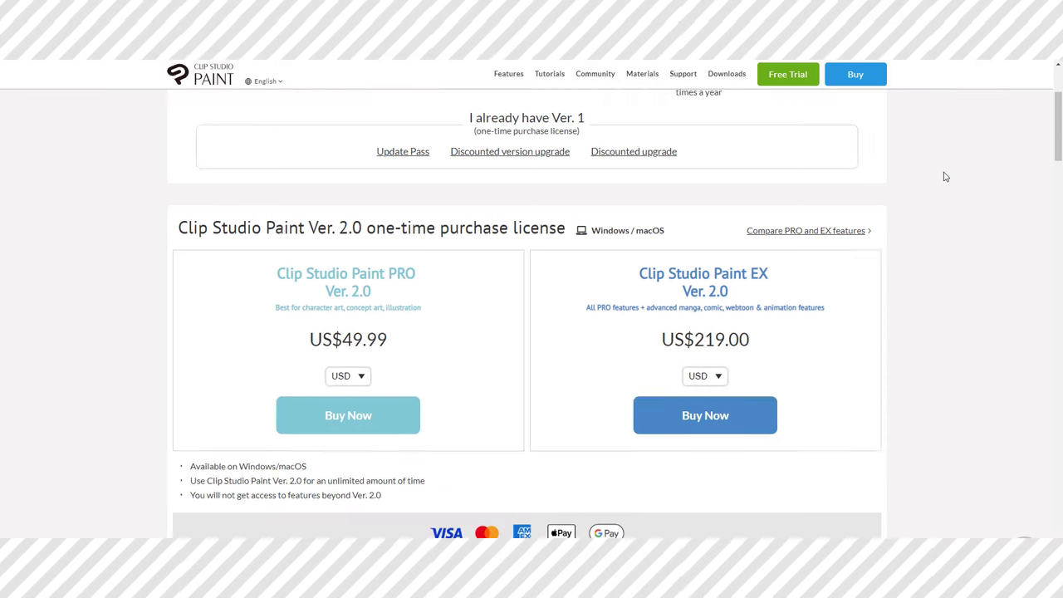
pyautogui.scroll(-4, 945, 176)
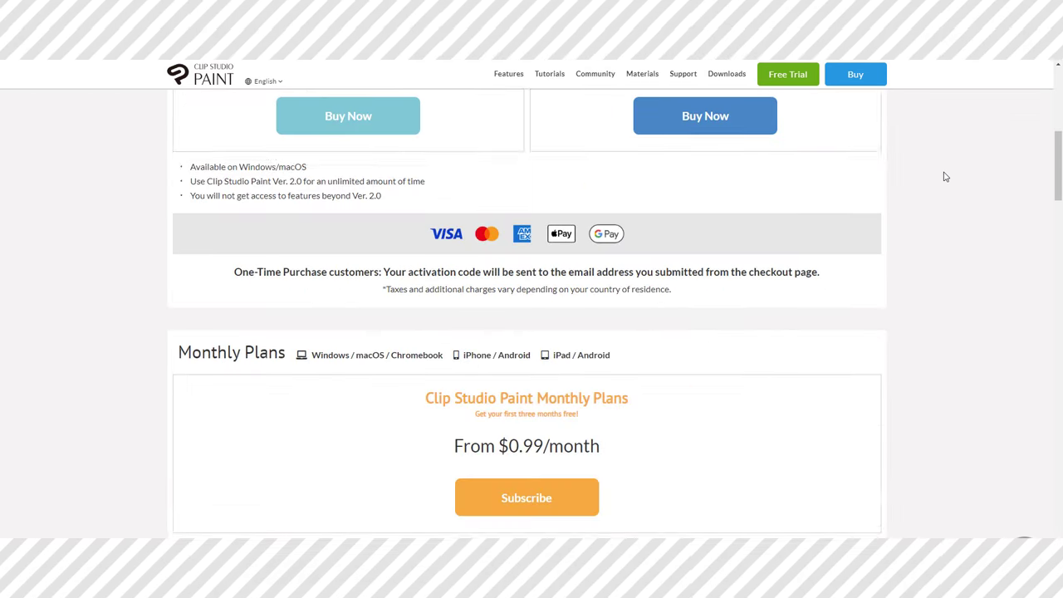
pyautogui.scroll(-5, 944, 176)
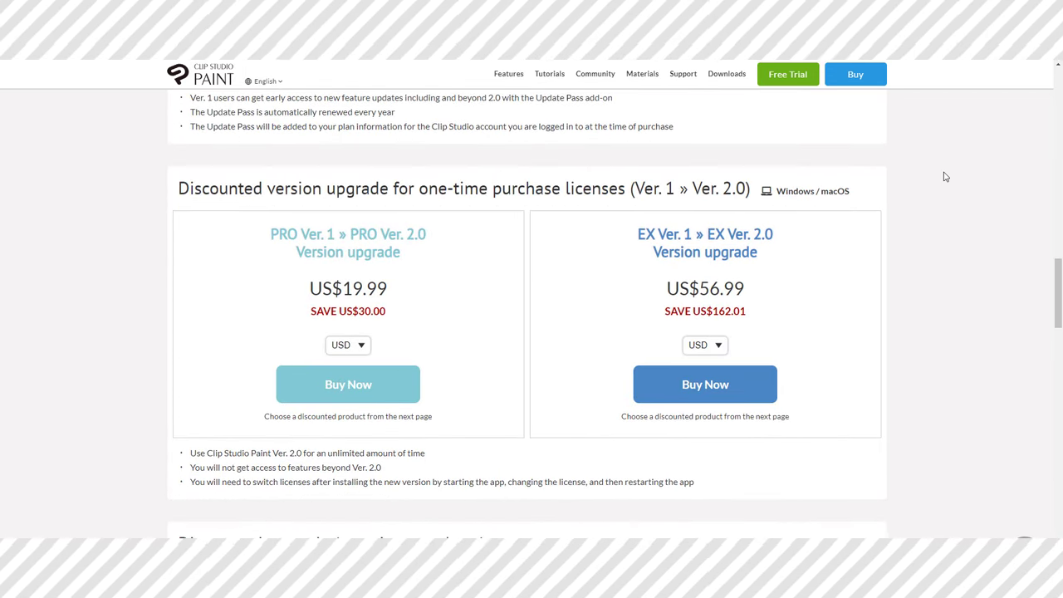
pyautogui.scroll(-3, 944, 176)
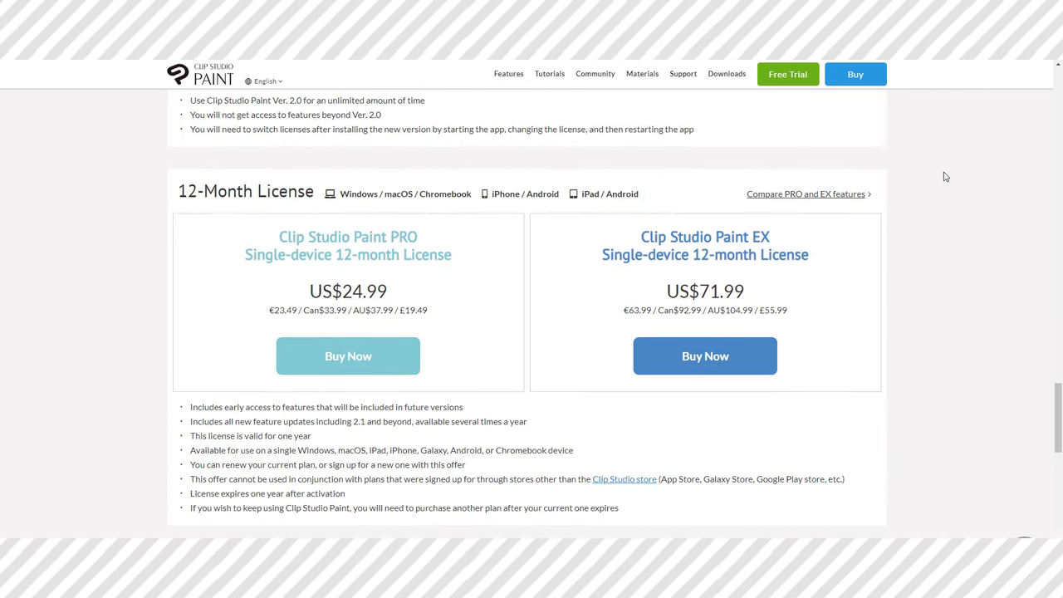